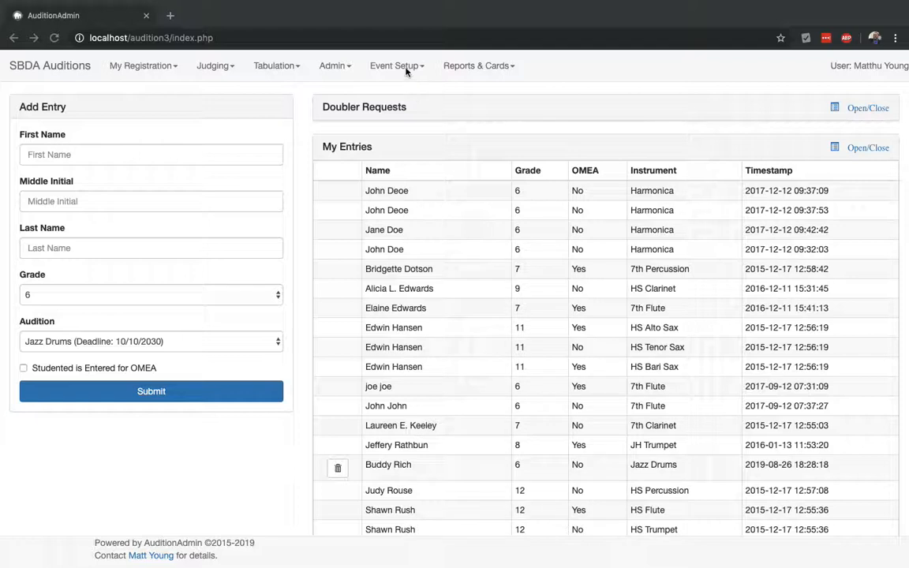
# Open the event settings and check the event abbreviation and event name
pyautogui.click(396, 66)
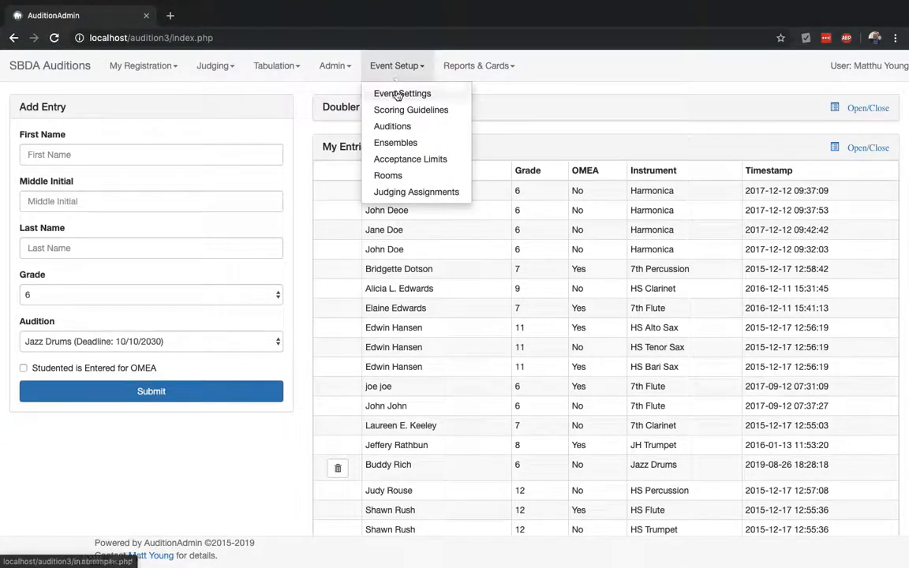
pyautogui.click(399, 94)
pyautogui.click(306, 152)
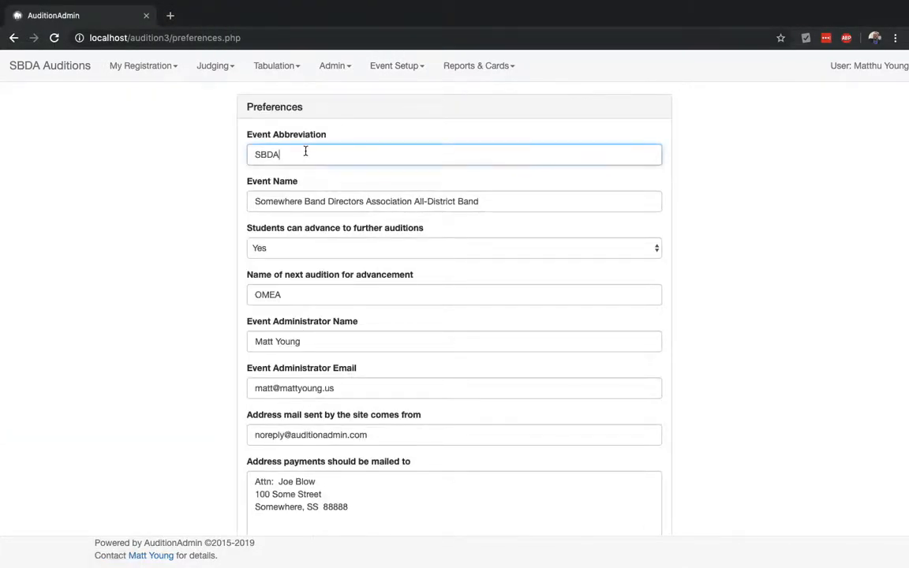
pyautogui.click(319, 202)
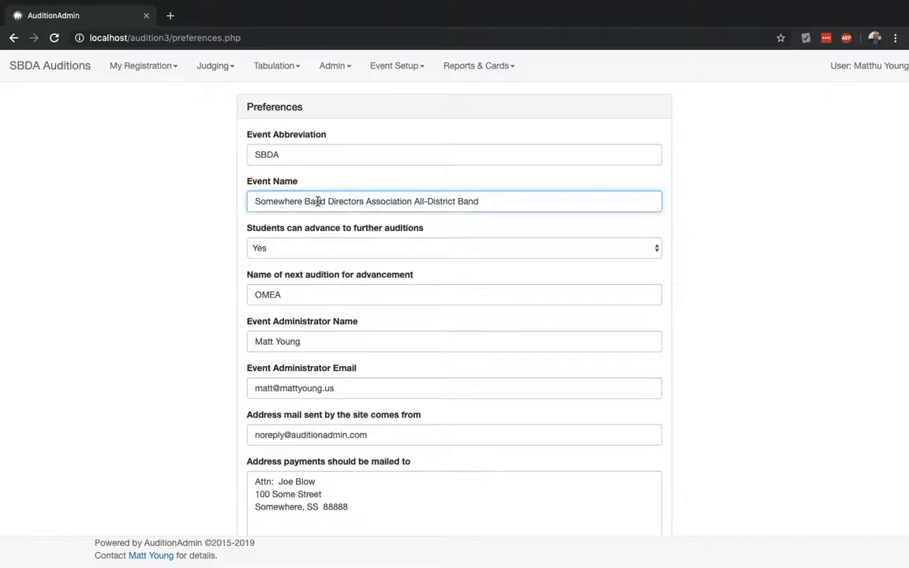
# Set whether students can advance to further auditions to No, and switch it back to Yes
pyautogui.click(314, 249)
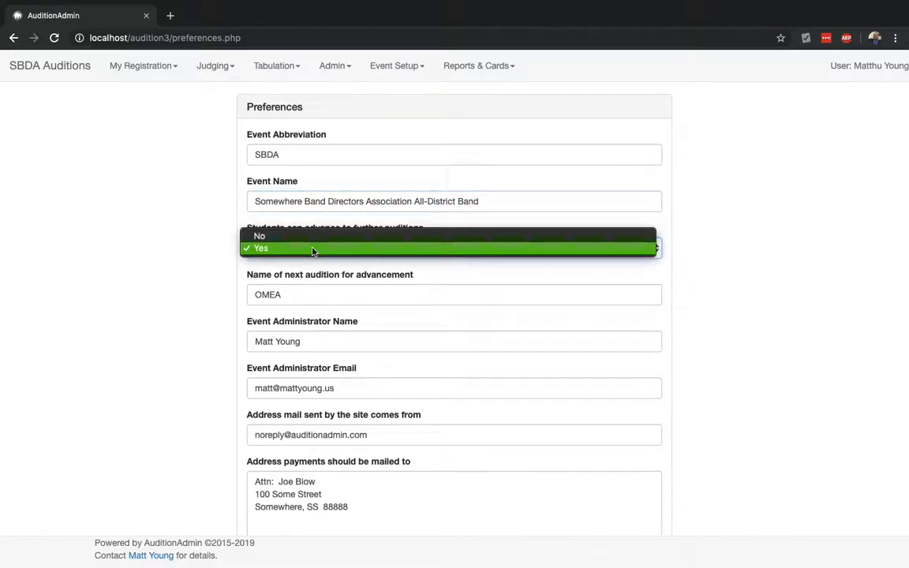
pyautogui.click(314, 265)
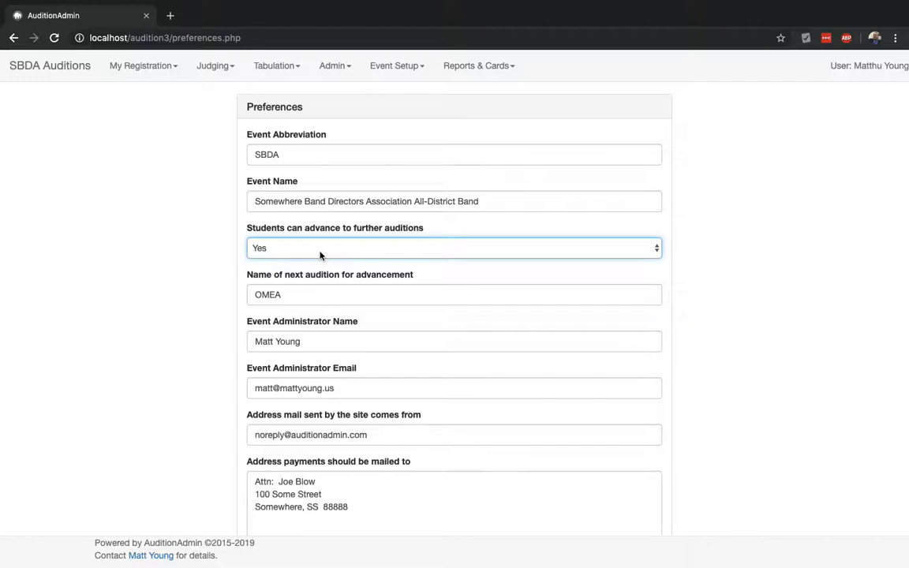
pyautogui.click(319, 248)
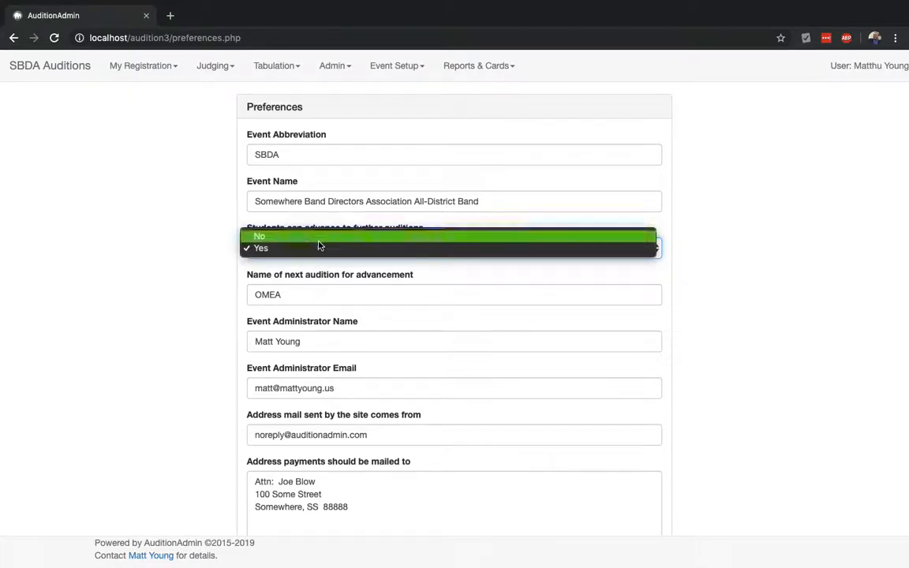
pyautogui.click(318, 236)
pyautogui.click(317, 249)
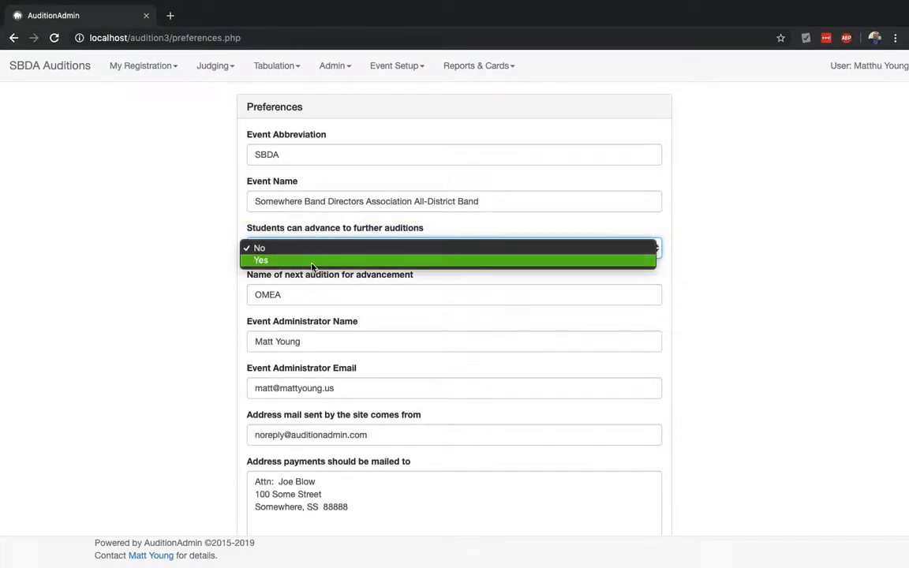
pyautogui.click(314, 260)
# Examine the next audition name, administrator contact, payment mailing address, registration code and subscores-per-judge preferences
pyautogui.click(308, 293)
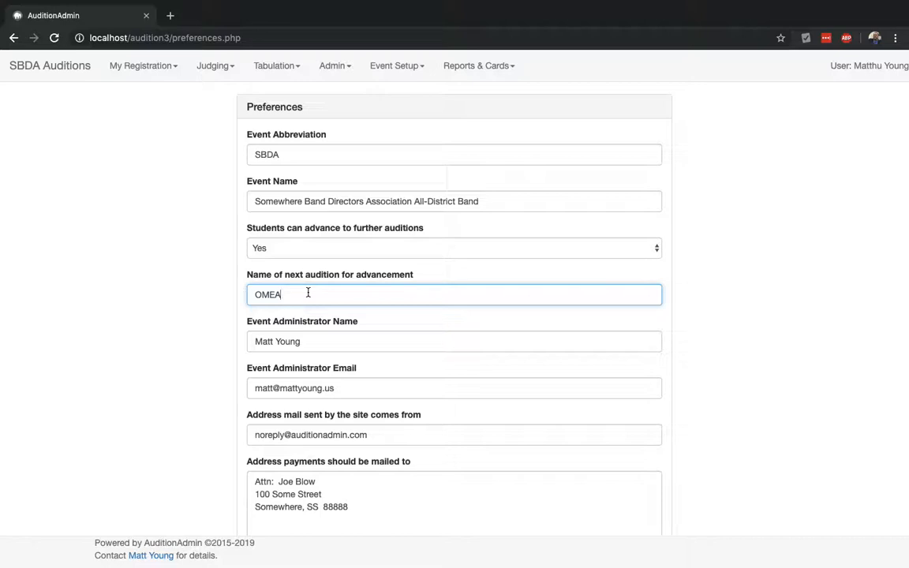
pyautogui.scroll(-1, 308, 293)
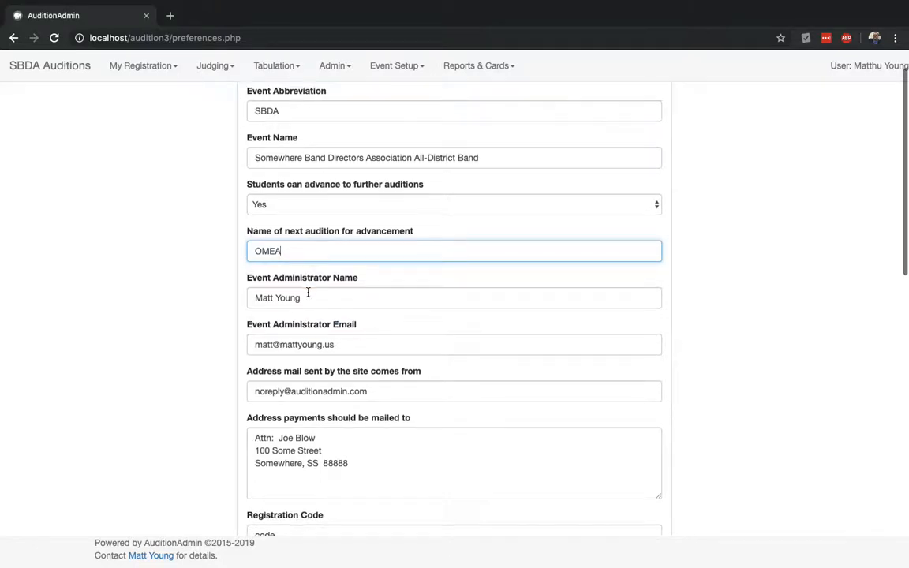
pyautogui.click(308, 293)
pyautogui.click(342, 341)
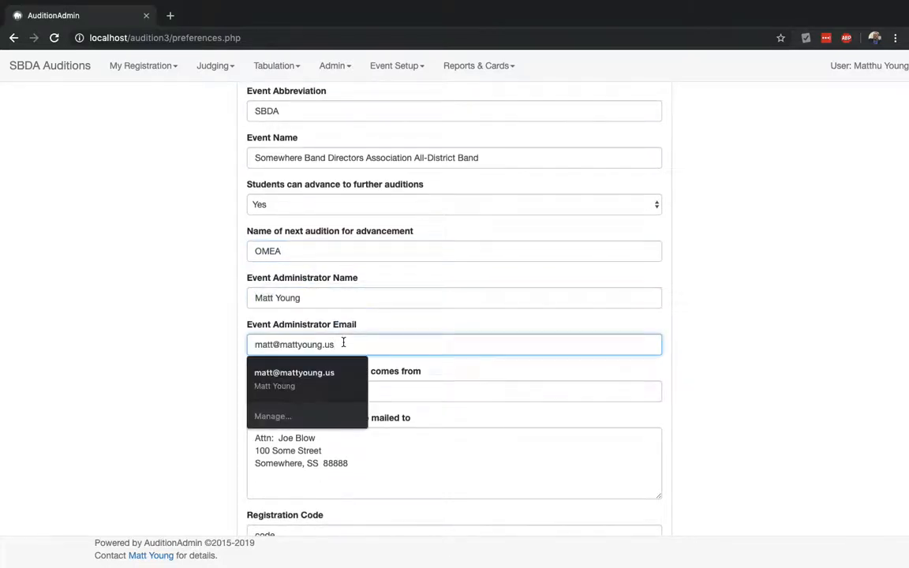
pyautogui.press('Home')
pyautogui.click(213, 310)
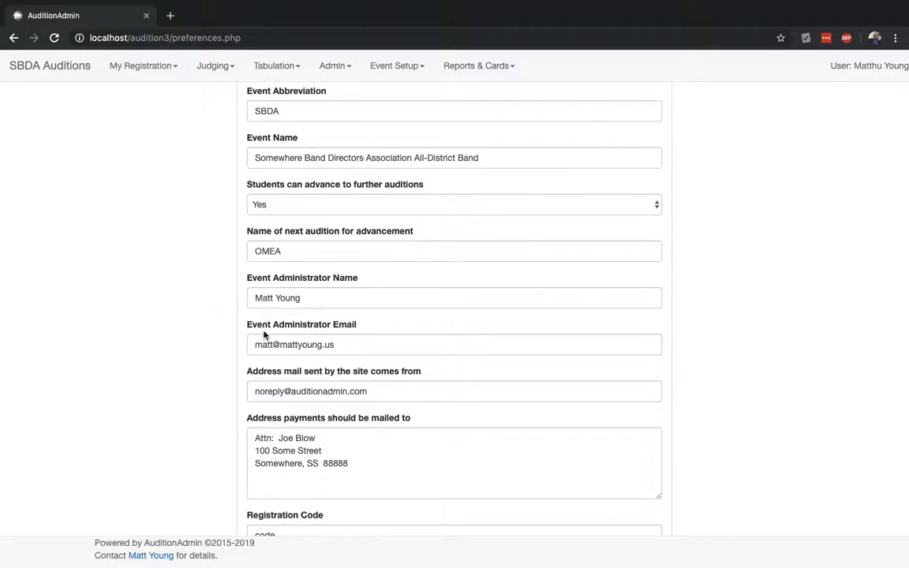
pyautogui.scroll(-2, 265, 314)
pyautogui.scroll(-2, 265, 314)
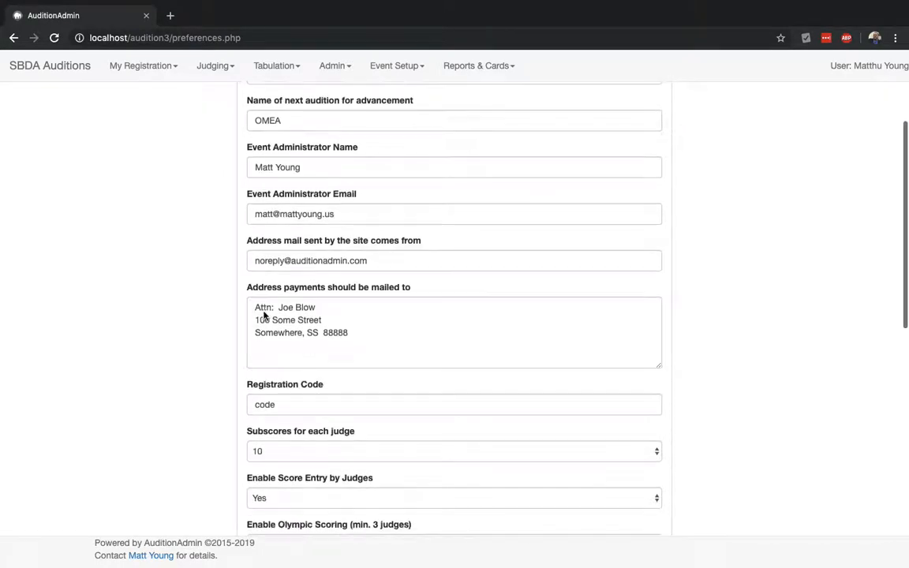
pyautogui.click(294, 314)
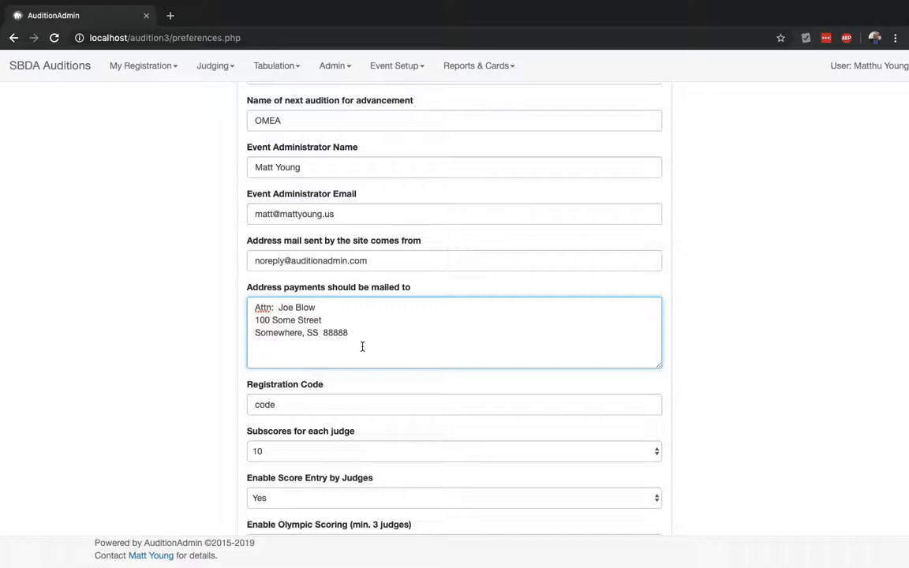
pyautogui.click(335, 404)
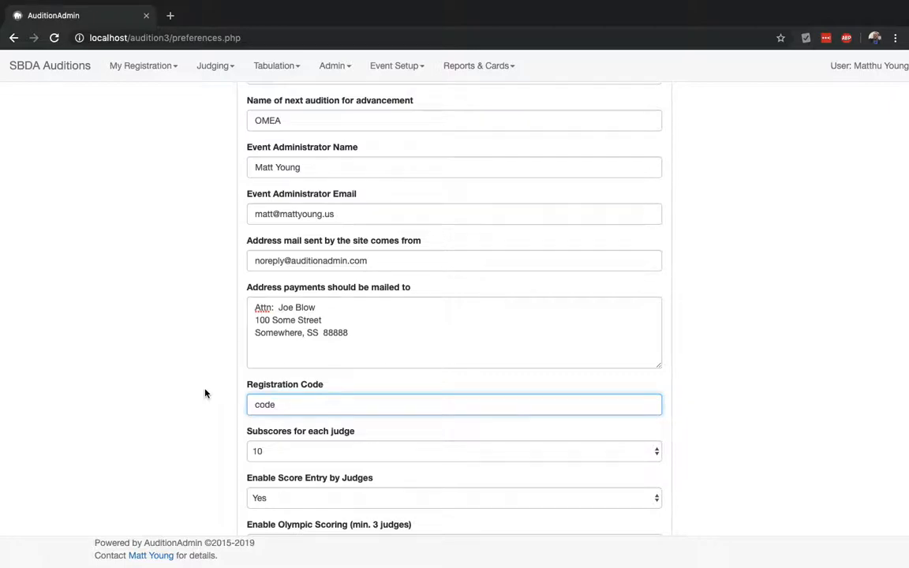
pyautogui.scroll(-3, 205, 393)
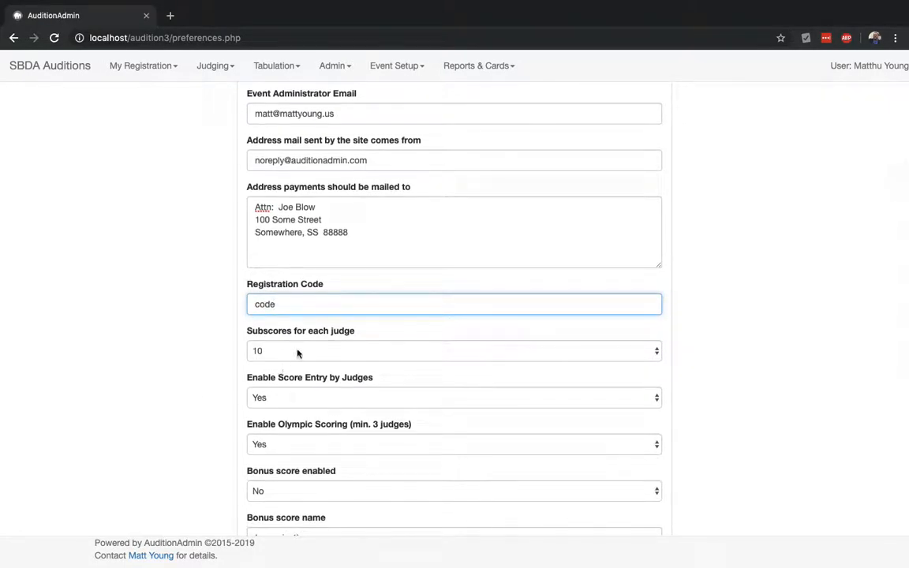
pyautogui.click(297, 352)
pyautogui.click(231, 371)
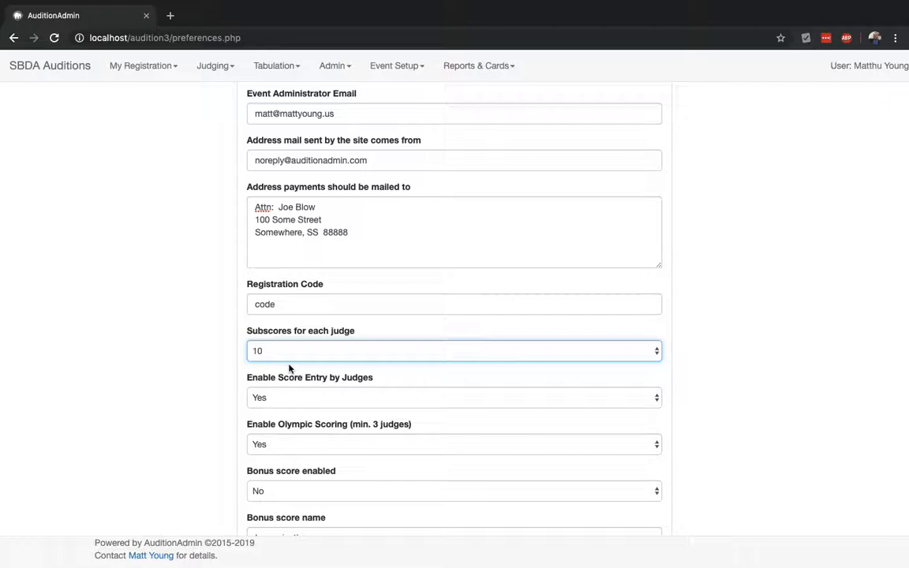
pyautogui.click(227, 372)
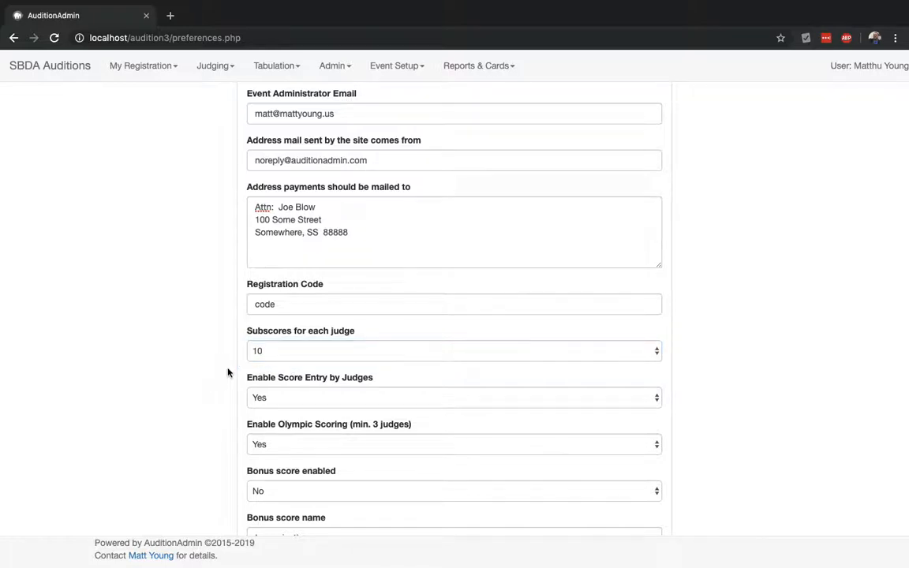
# Set the score entry by judges preference to No
pyautogui.scroll(-2, 229, 371)
pyautogui.click(299, 337)
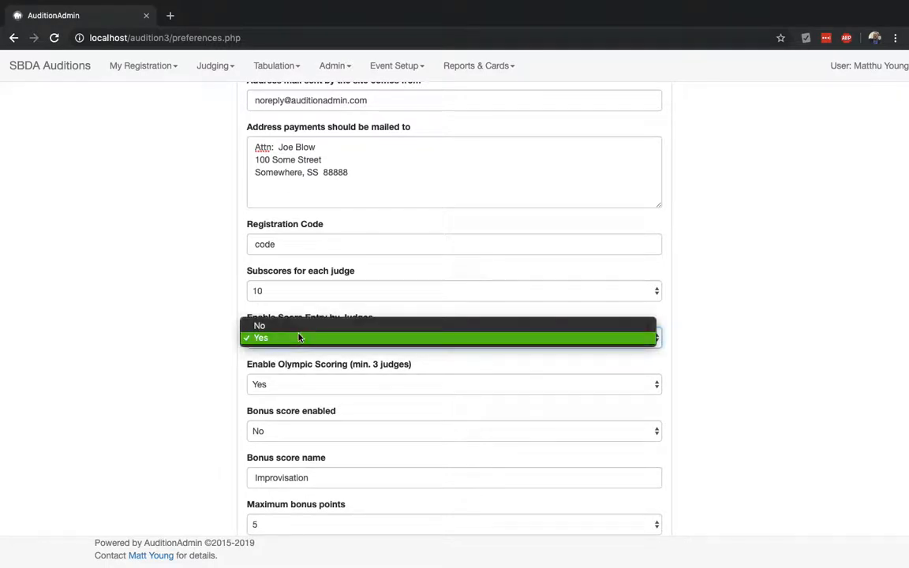
pyautogui.click(227, 354)
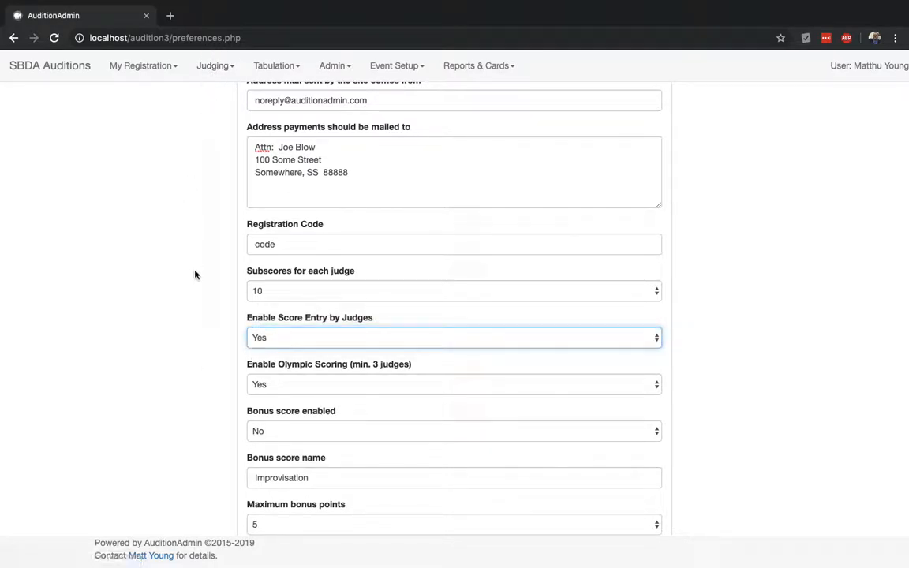
pyautogui.click(248, 339)
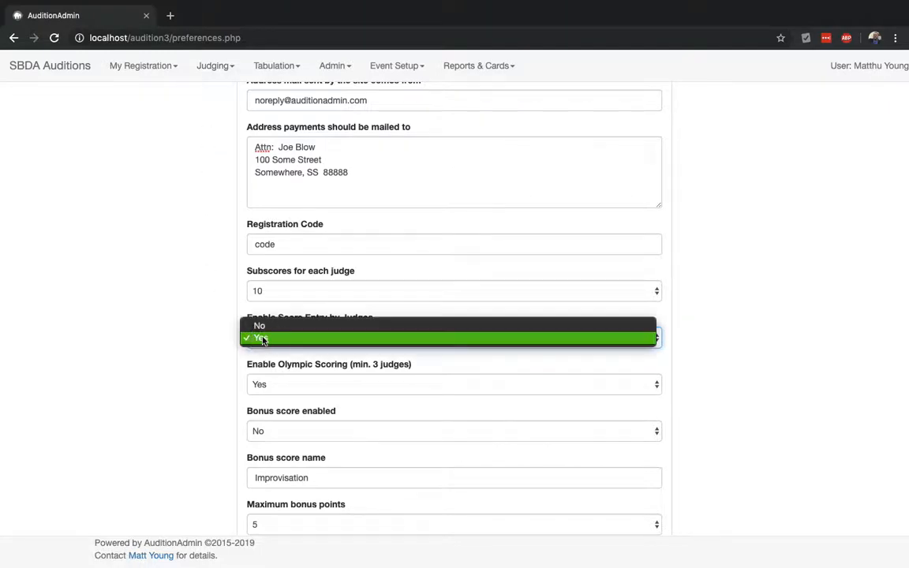
pyautogui.click(265, 324)
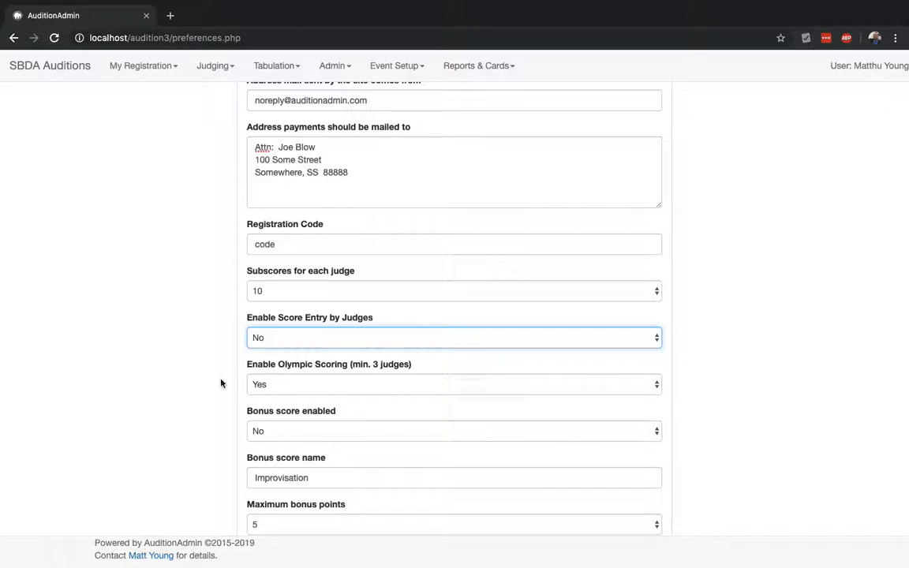
# Review the preferences for Olympic scoring and for enabling the bonus score
pyautogui.scroll(-2, 205, 371)
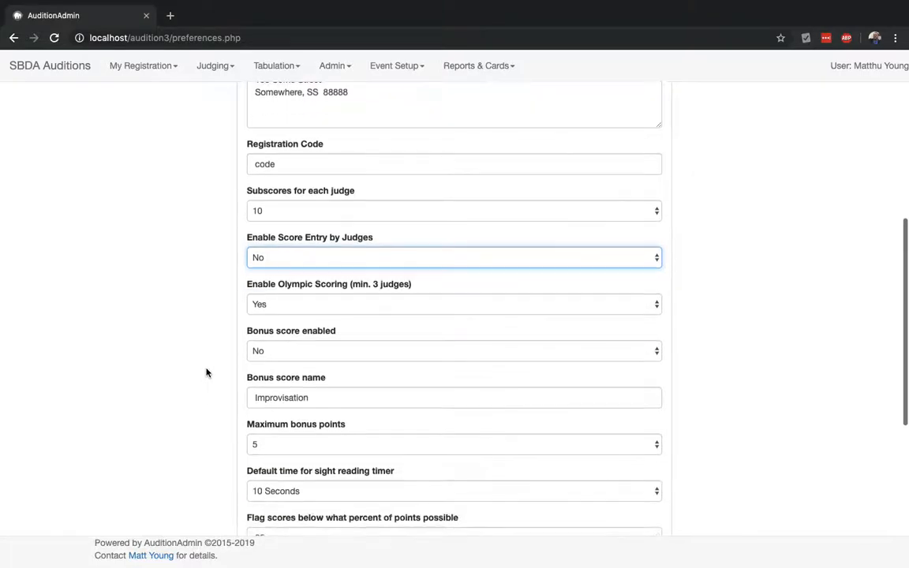
pyautogui.click(309, 287)
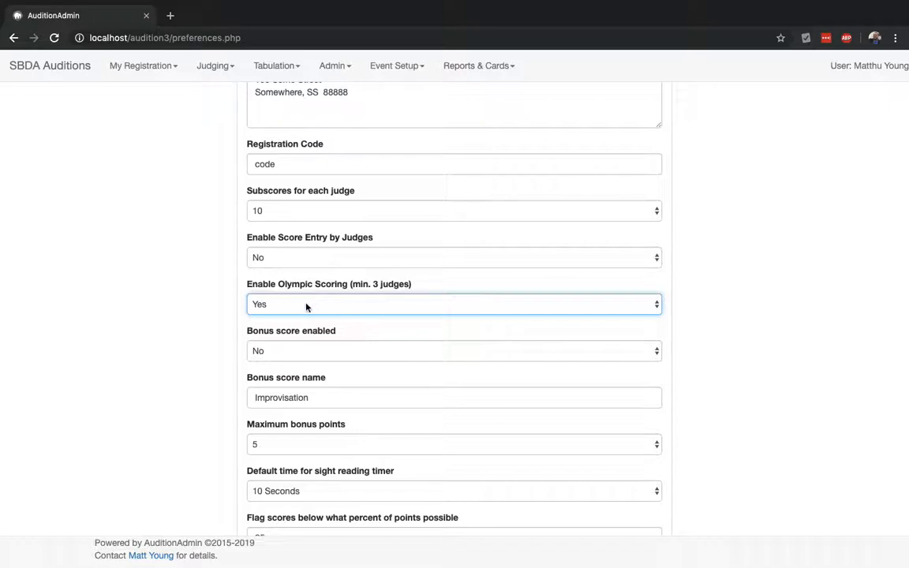
pyautogui.click(302, 349)
pyautogui.click(218, 358)
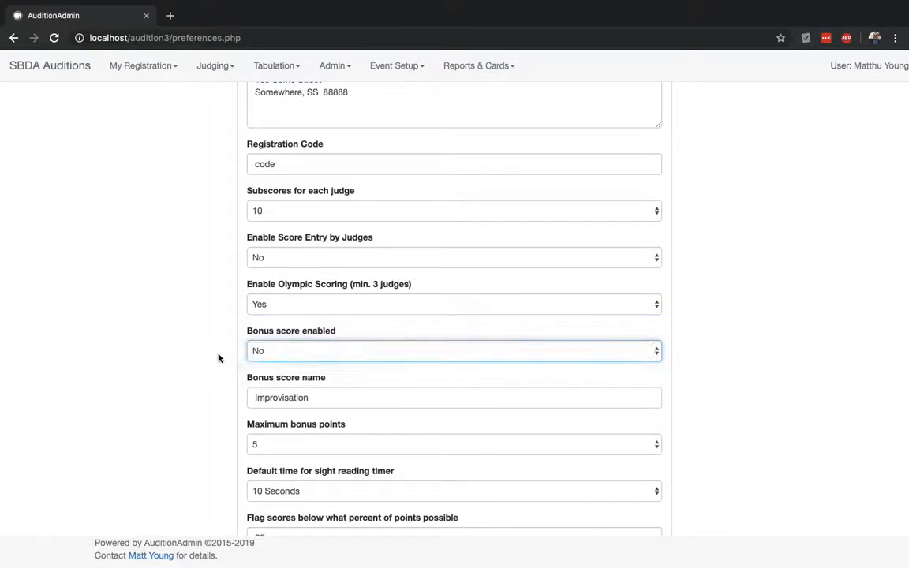
# Set the bonus score enabled preference to Yes, and return it to No
pyautogui.scroll(-2, 219, 358)
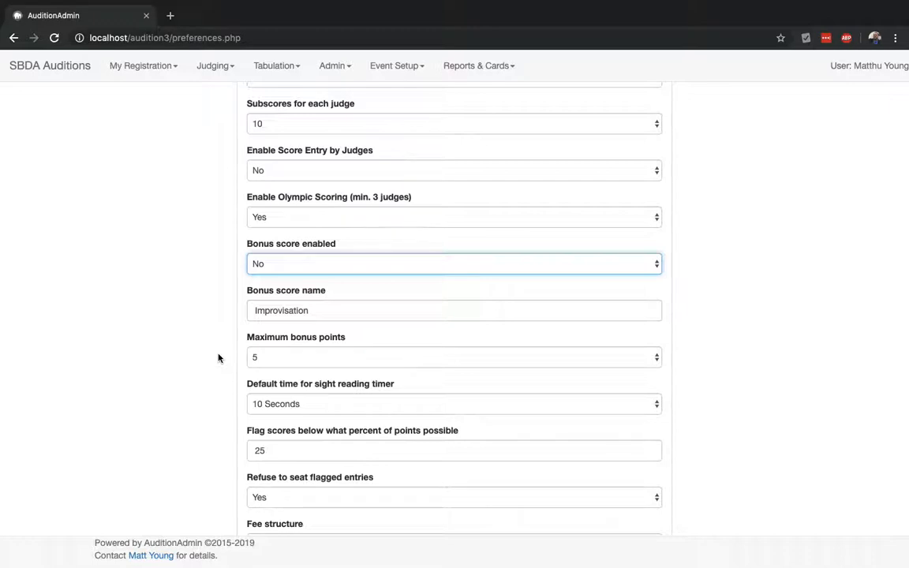
pyautogui.click(305, 269)
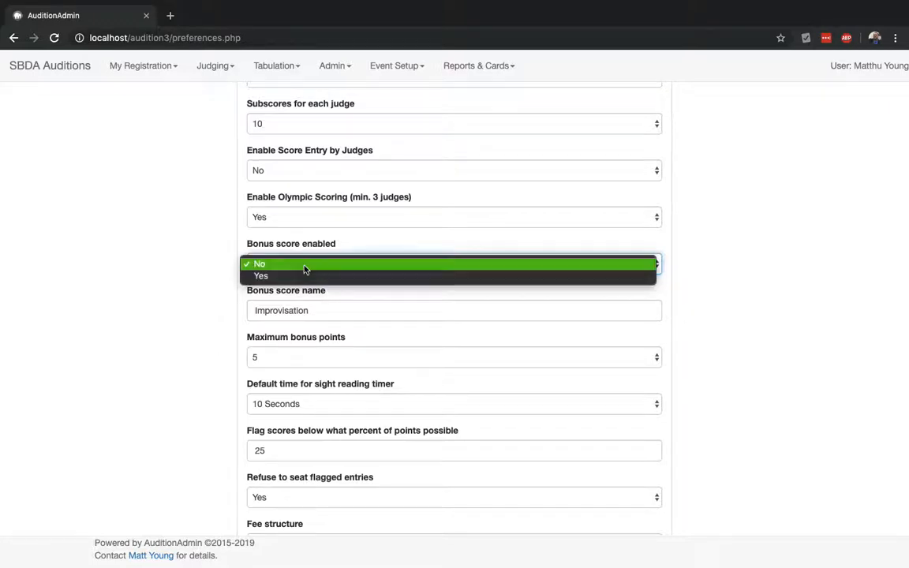
pyautogui.click(302, 276)
pyautogui.click(291, 269)
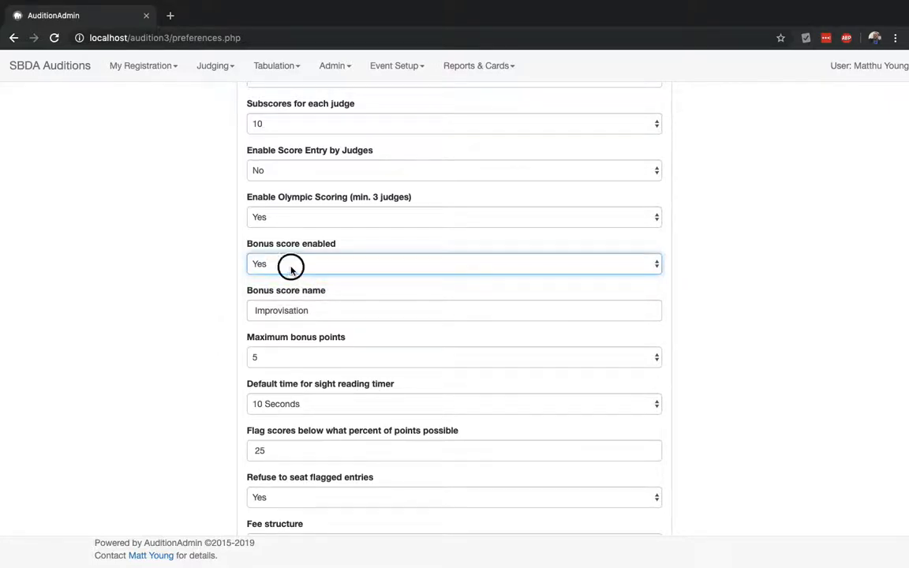
pyautogui.click(294, 254)
# Look over the available choices for maximum bonus points
pyautogui.scroll(-2, 171, 315)
pyautogui.click(291, 320)
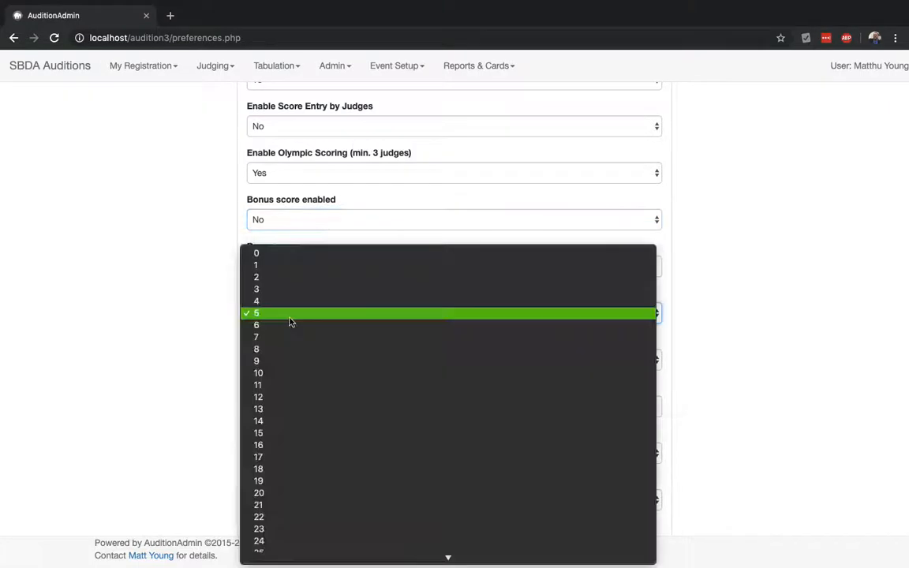
pyautogui.click(170, 324)
# Set the default time for the sight reading timer to 30 Seconds
pyautogui.scroll(-1, 171, 326)
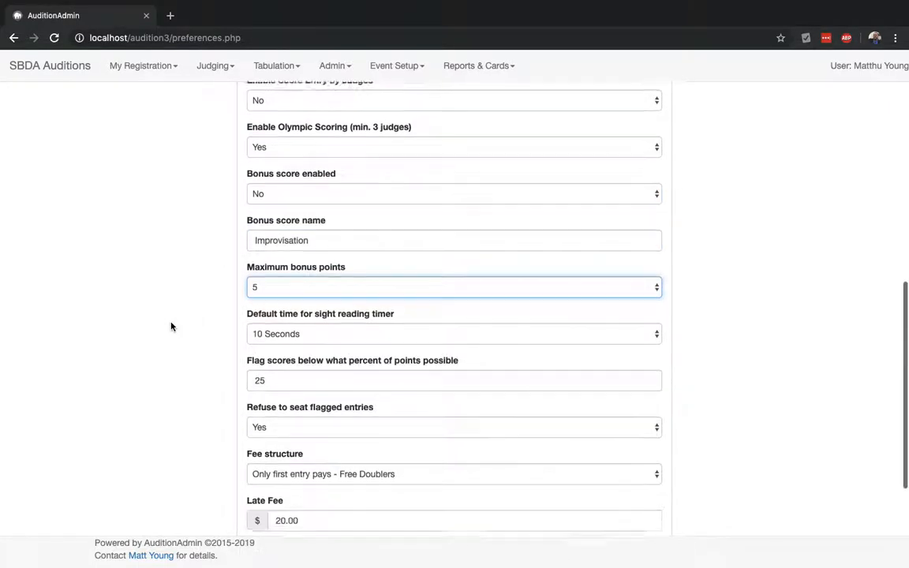
pyautogui.scroll(-2, 171, 326)
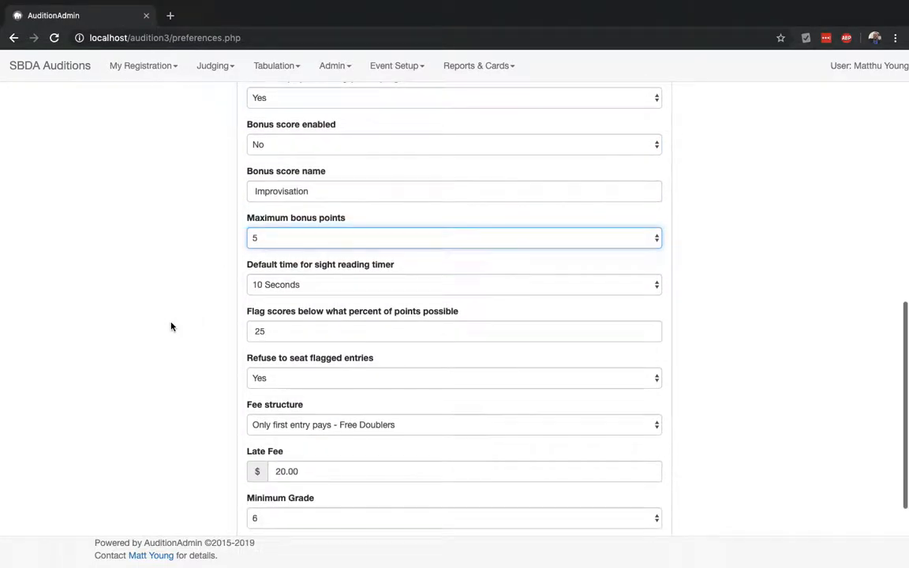
pyautogui.click(244, 310)
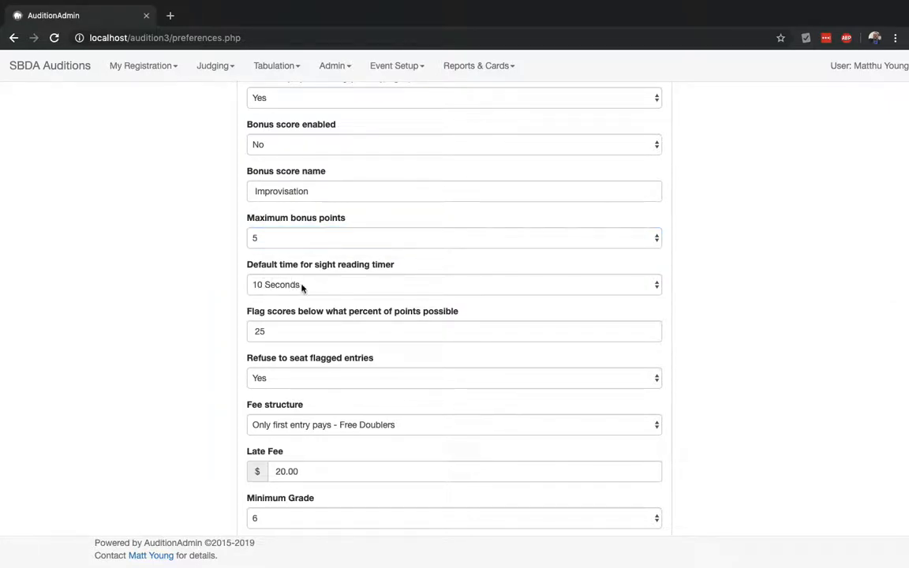
pyautogui.click(296, 285)
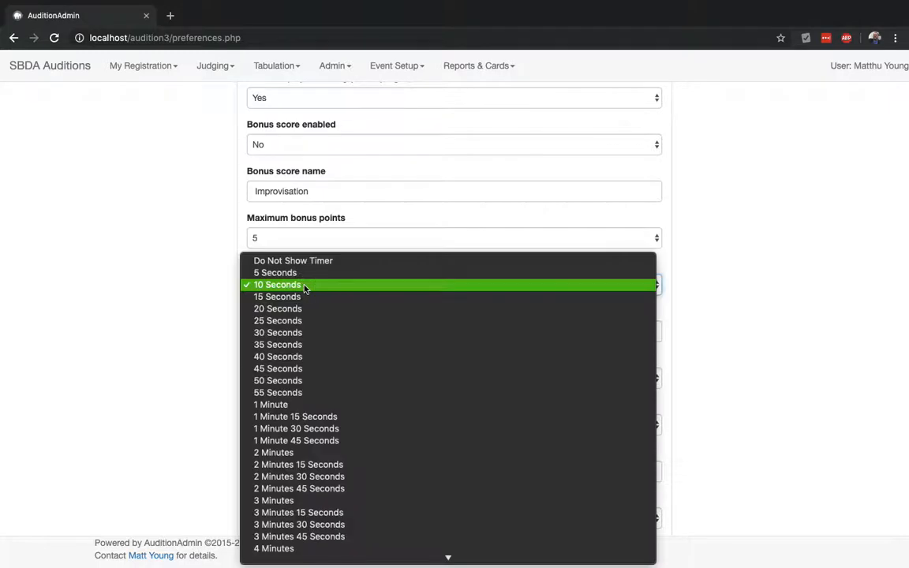
pyautogui.click(300, 331)
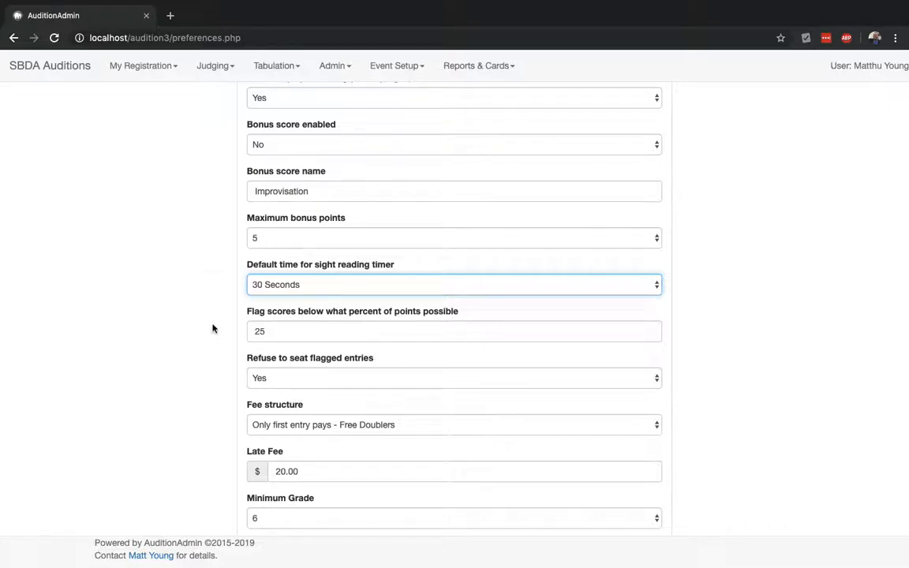
# Review the preferences for the flagged score percentage and for refusing to seat flagged entries
pyautogui.scroll(-1, 212, 329)
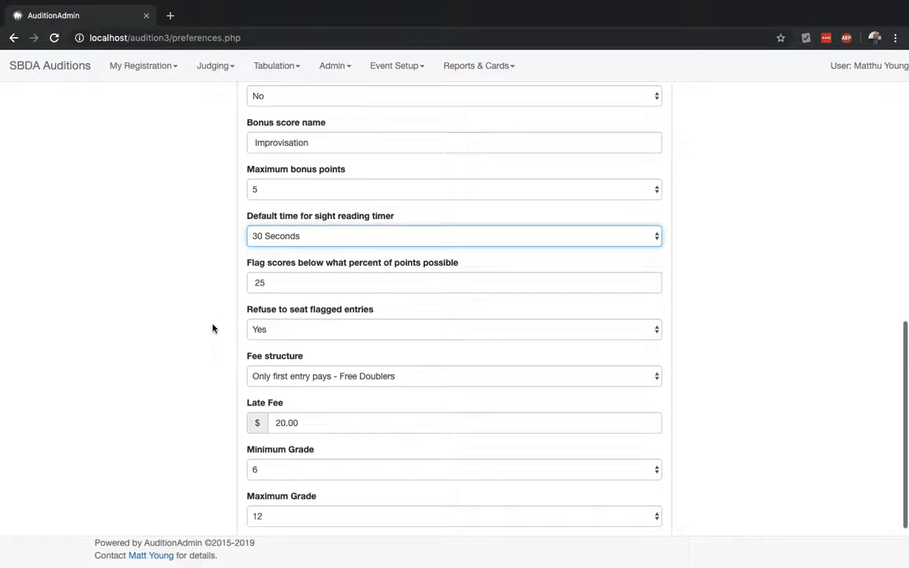
pyautogui.click(297, 286)
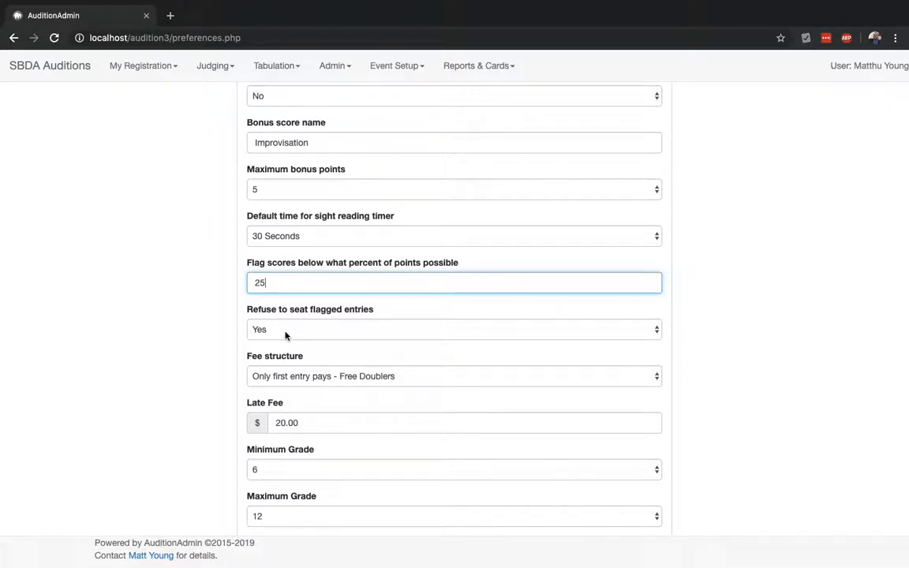
pyautogui.scroll(-2, 206, 384)
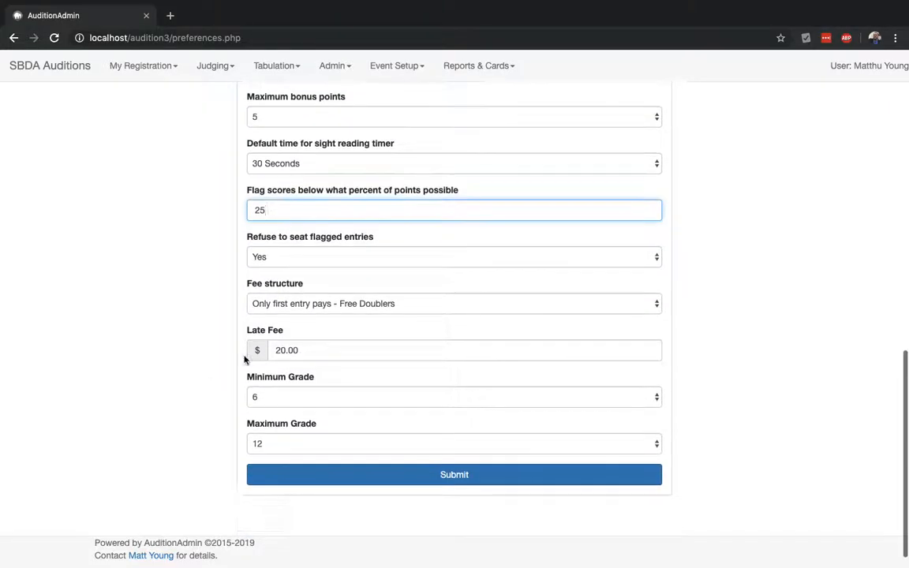
# Set the fee structure to All Entries Pay Fee and check the late fee and grade limit preferences
pyautogui.click(299, 305)
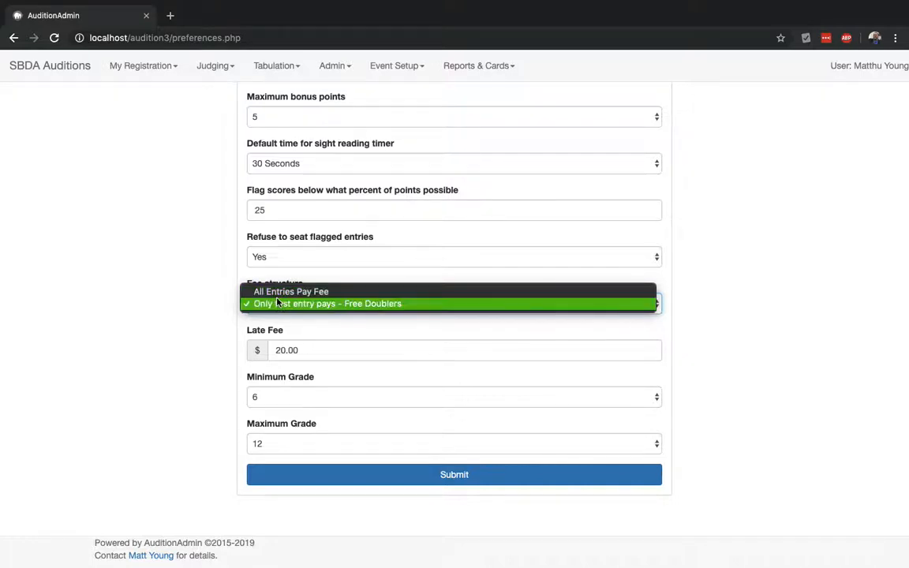
pyautogui.click(268, 291)
pyautogui.click(292, 350)
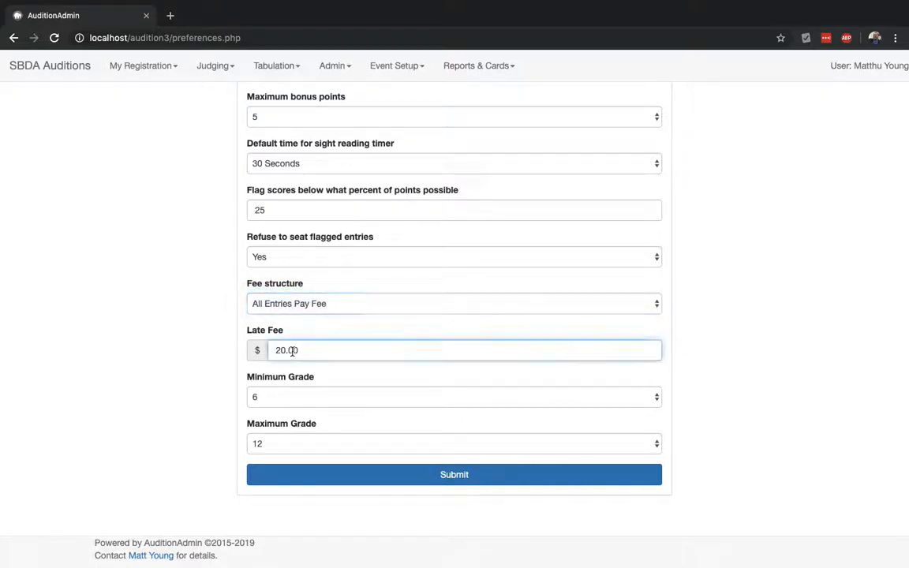
pyautogui.scroll(-1, 196, 345)
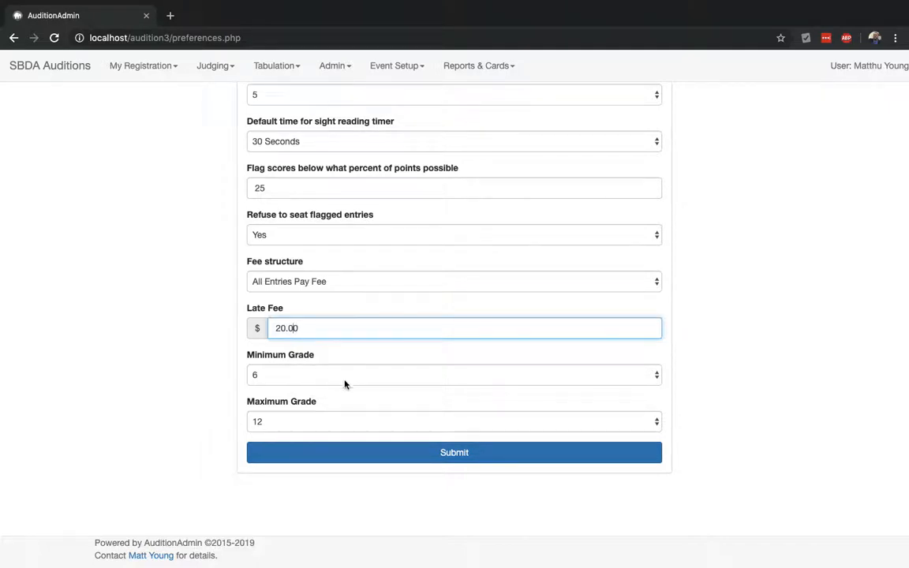
# Open the event's scoring guidelines and look over the existing scoring guides
pyautogui.click(408, 67)
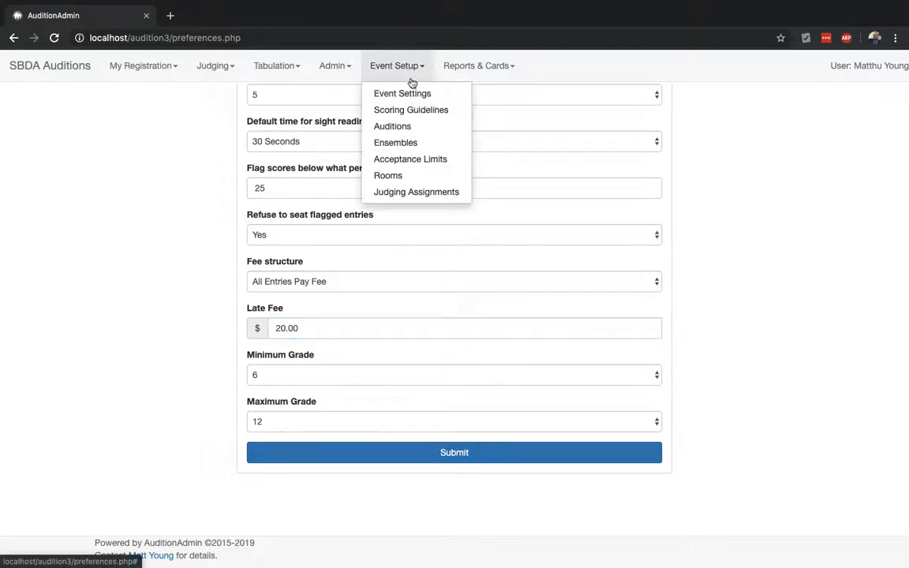
pyautogui.click(415, 109)
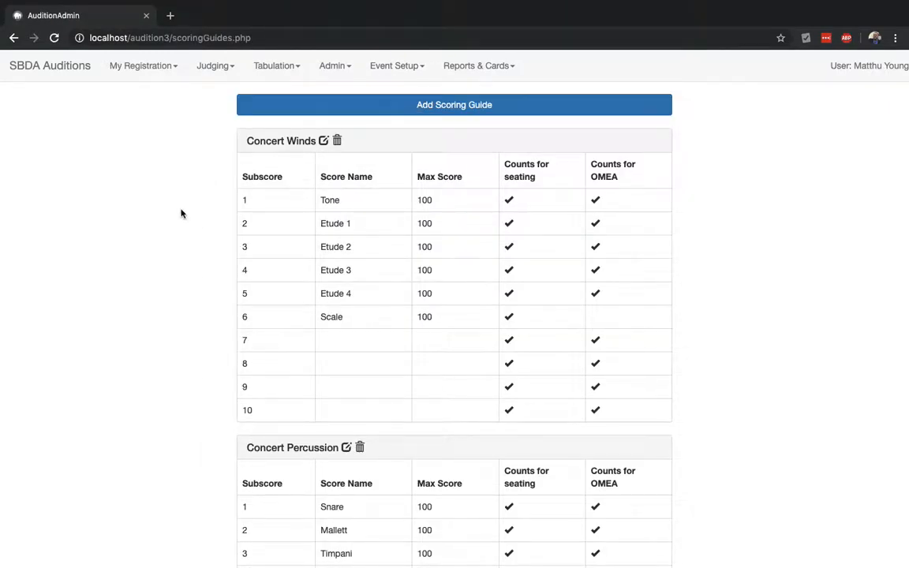
pyautogui.scroll(-5, 183, 252)
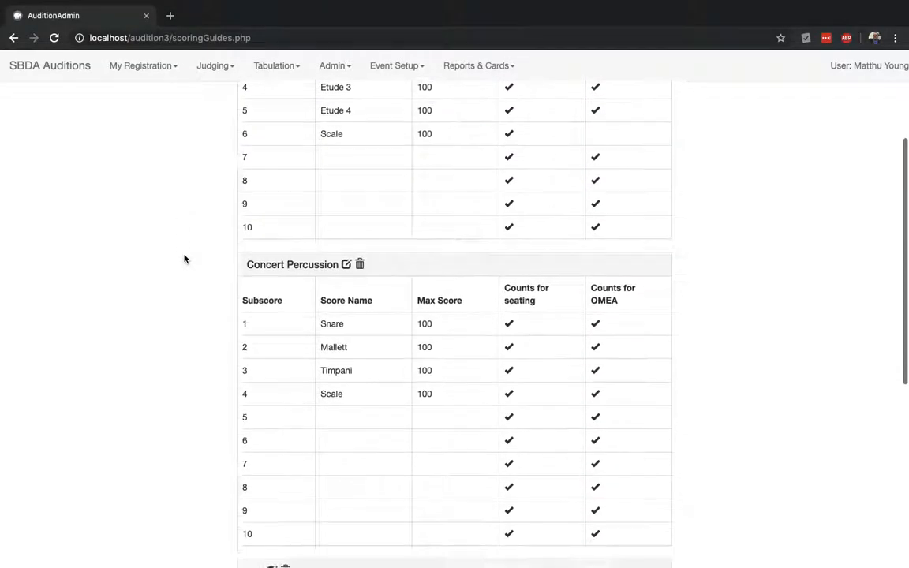
pyautogui.scroll(5, 294, 249)
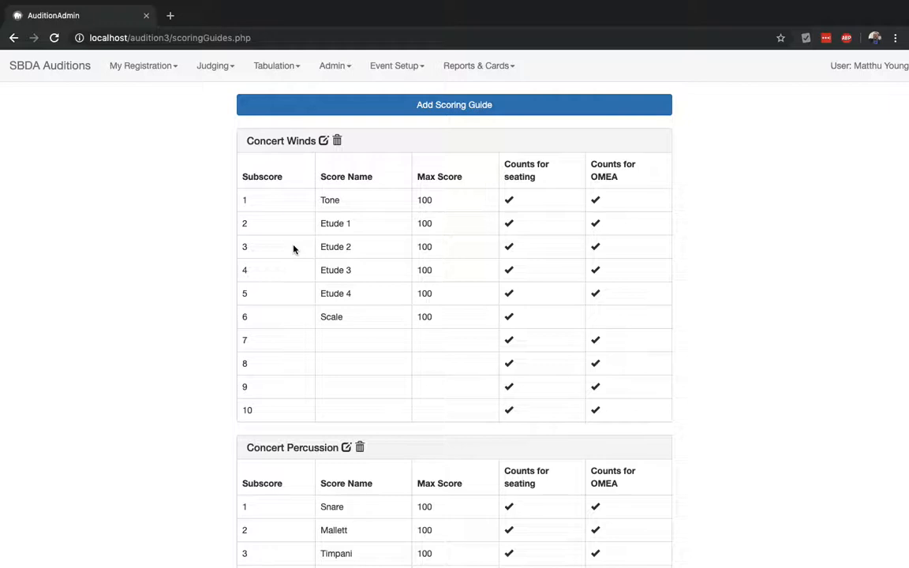
# Start a new scoring guide and enter Tone as its first score with 100 maximum points
pyautogui.click(354, 112)
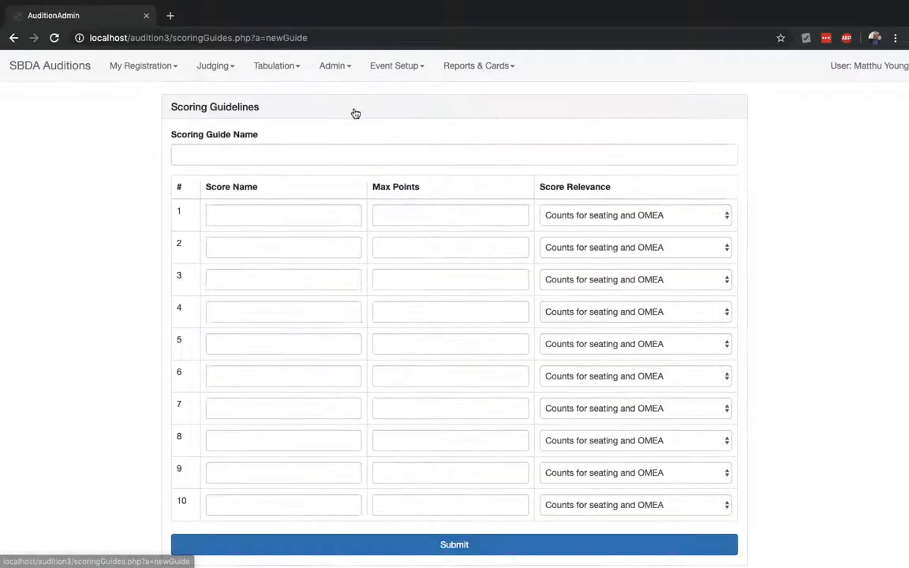
pyautogui.click(274, 209)
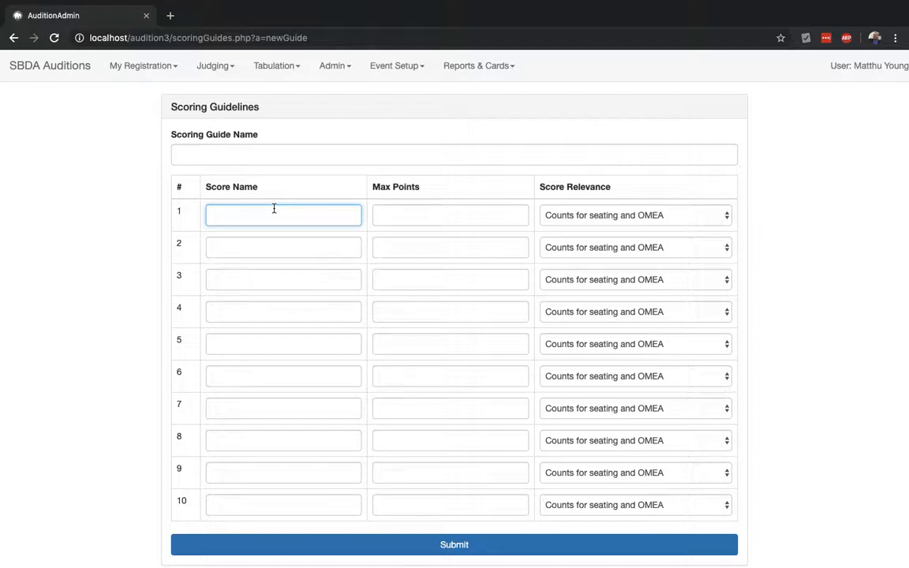
pyautogui.write('Tone')
pyautogui.press('Tab')
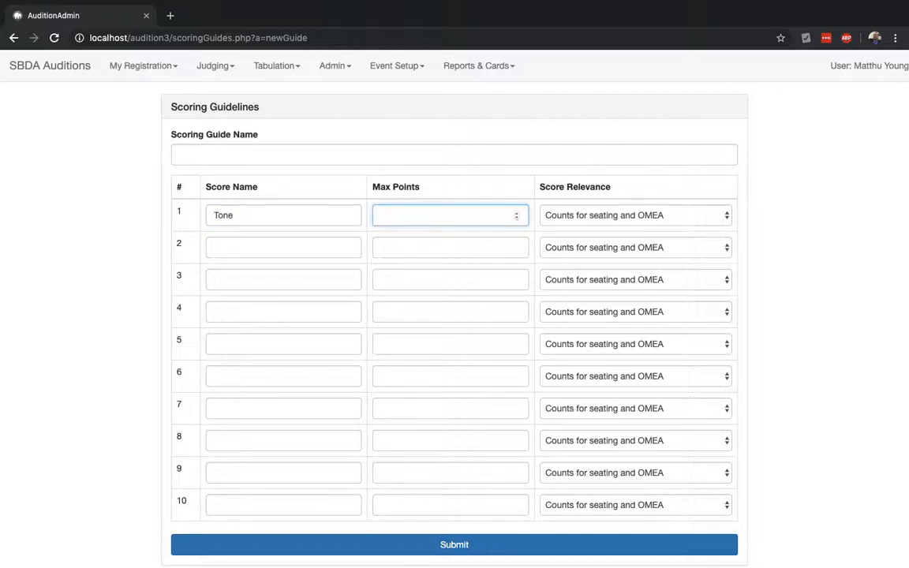
pyautogui.write('100')
pyautogui.press('Tab')
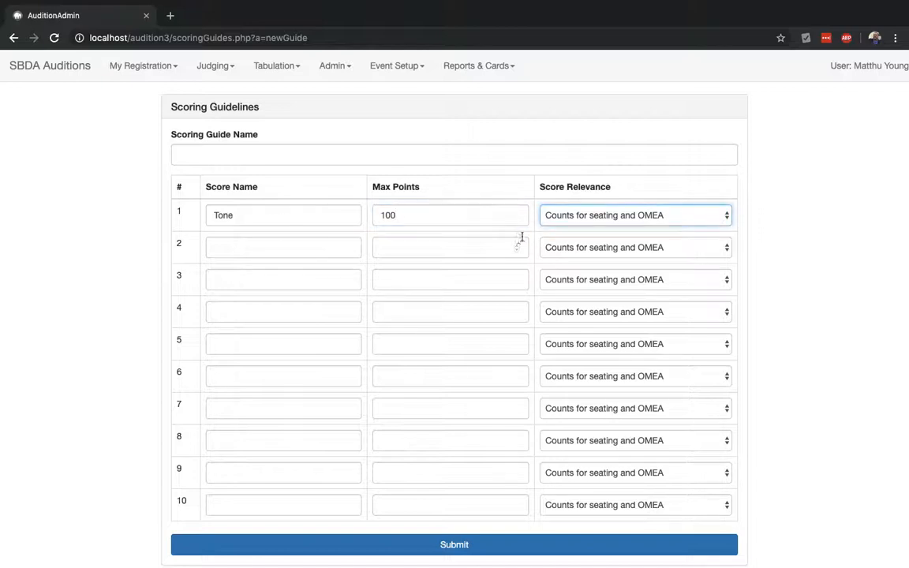
# Switch the Tone score's relevance to Counts only for seating, return it to Counts for seating and OMEA, and leave the new guide unsaved
pyautogui.click(623, 224)
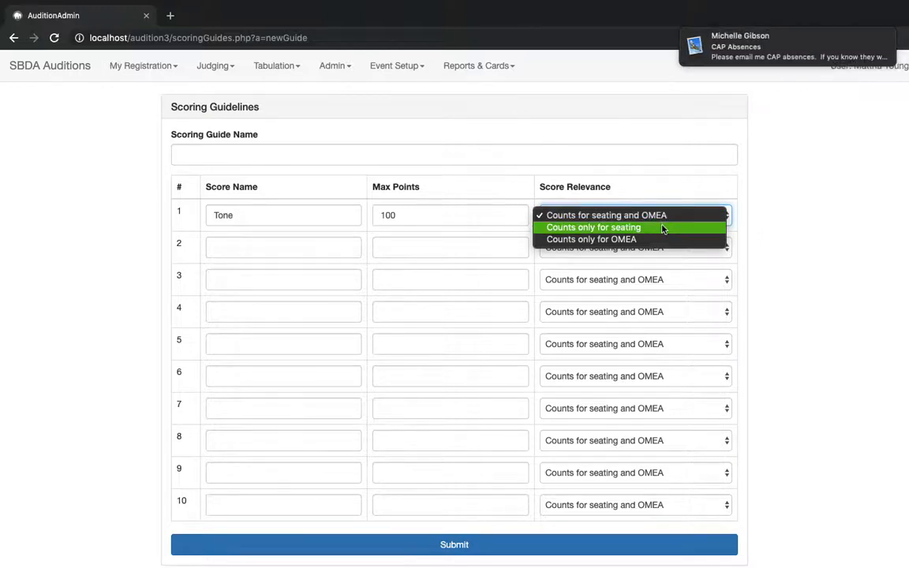
pyautogui.click(663, 228)
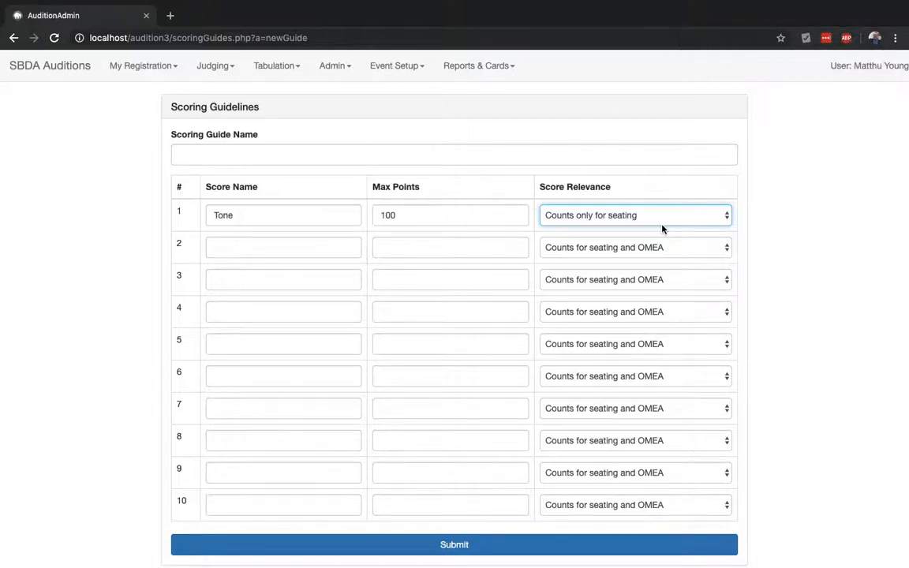
pyautogui.click(652, 221)
pyautogui.click(654, 205)
pyautogui.scroll(-1, 417, 210)
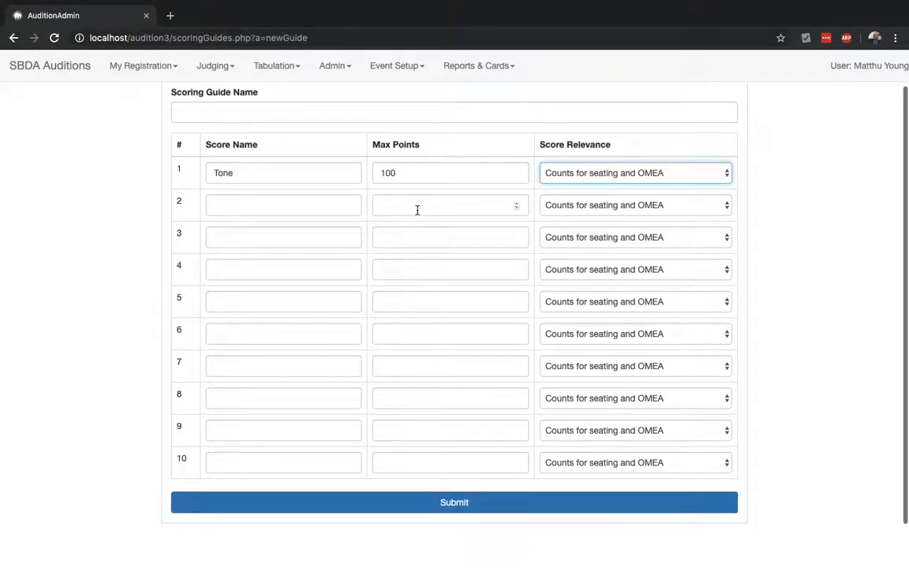
pyautogui.press('super+Left')
# Open the Concert Winds scoring guide for editing, review its score entries, and return to the guide list
pyautogui.scroll(-1, 491, 218)
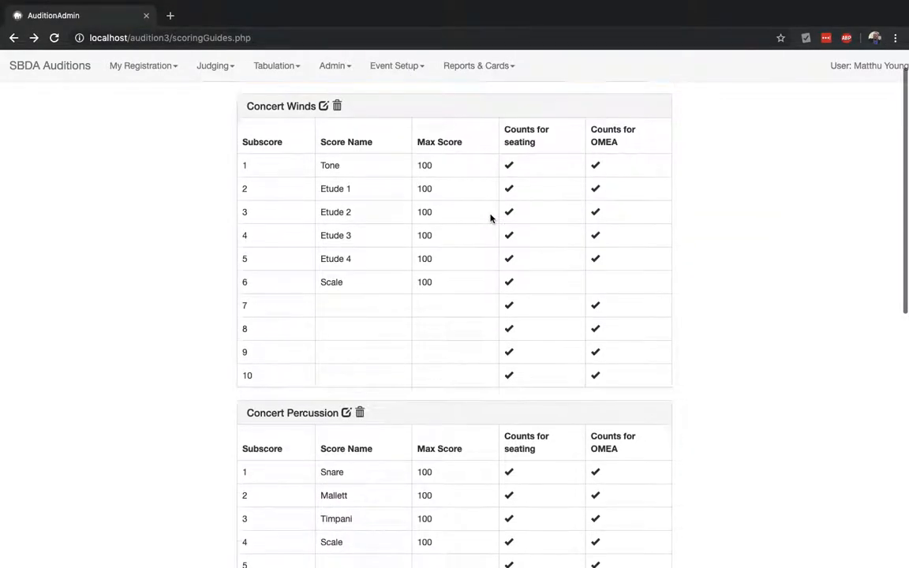
pyautogui.scroll(1, 491, 219)
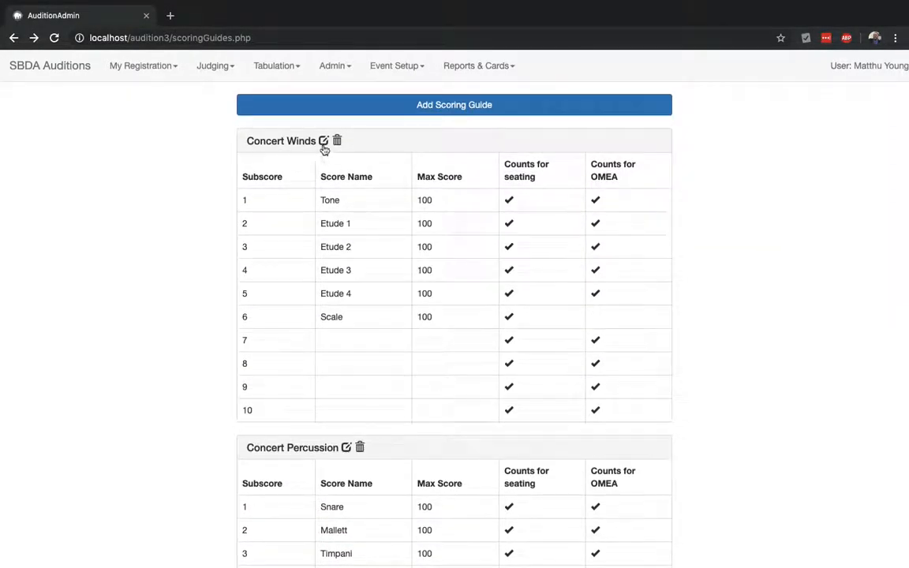
pyautogui.click(323, 141)
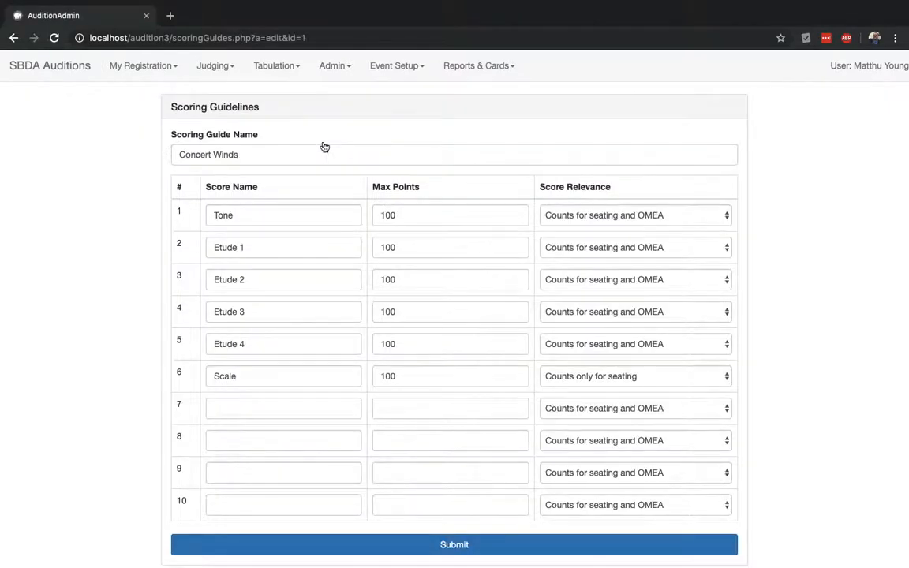
pyautogui.scroll(-1, 278, 154)
pyautogui.scroll(-2, 278, 154)
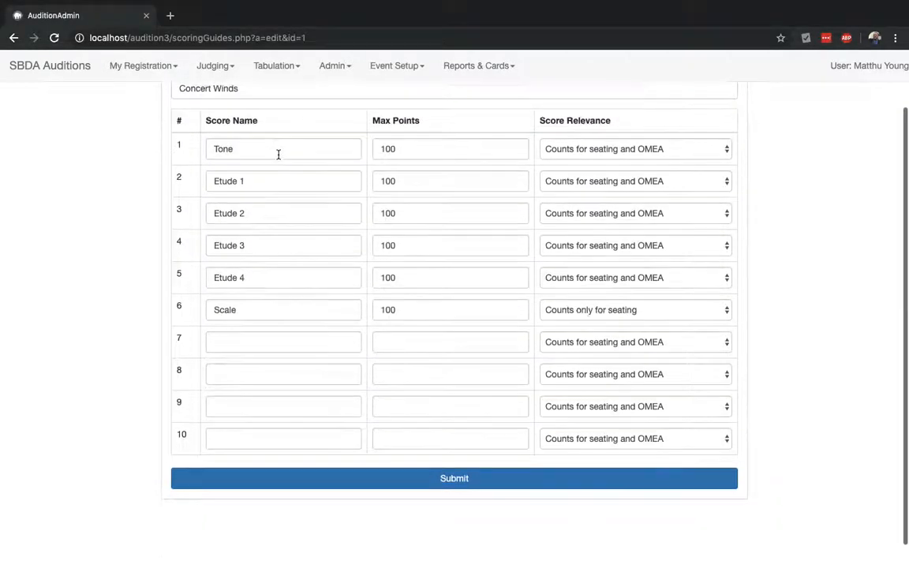
pyautogui.hotkey('alt', 'Left')
# Look through the Concert Percussion and test scoring guides in the list
pyautogui.scroll(-2, 278, 155)
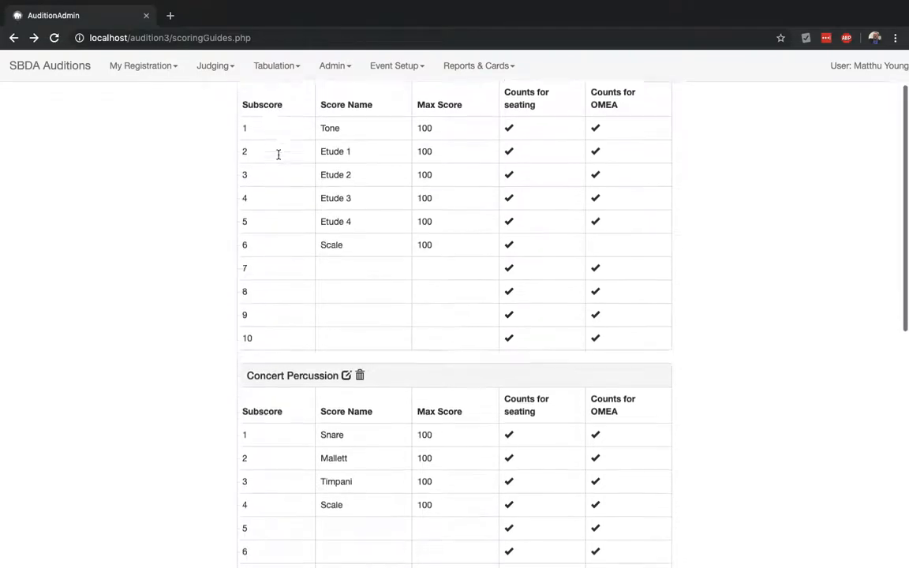
pyautogui.scroll(-6, 278, 154)
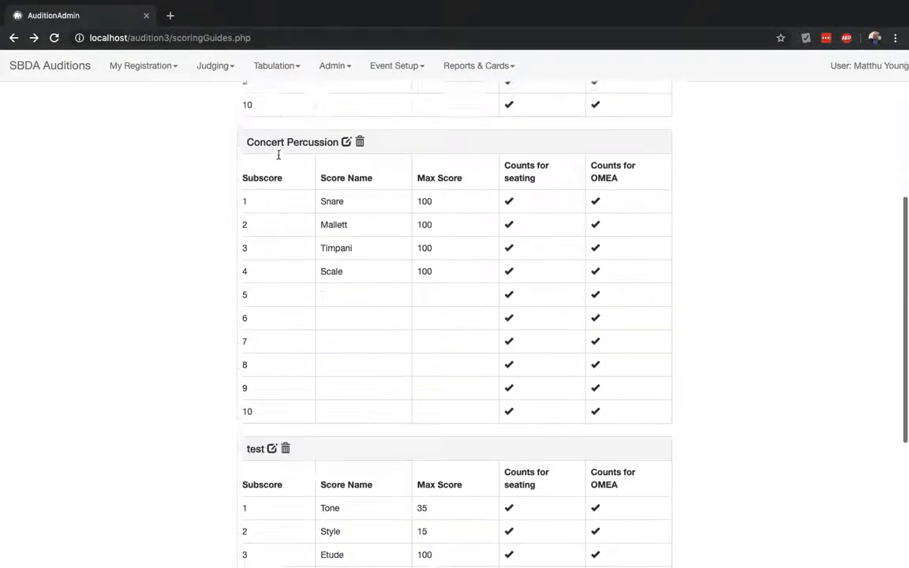
pyautogui.scroll(7, 278, 155)
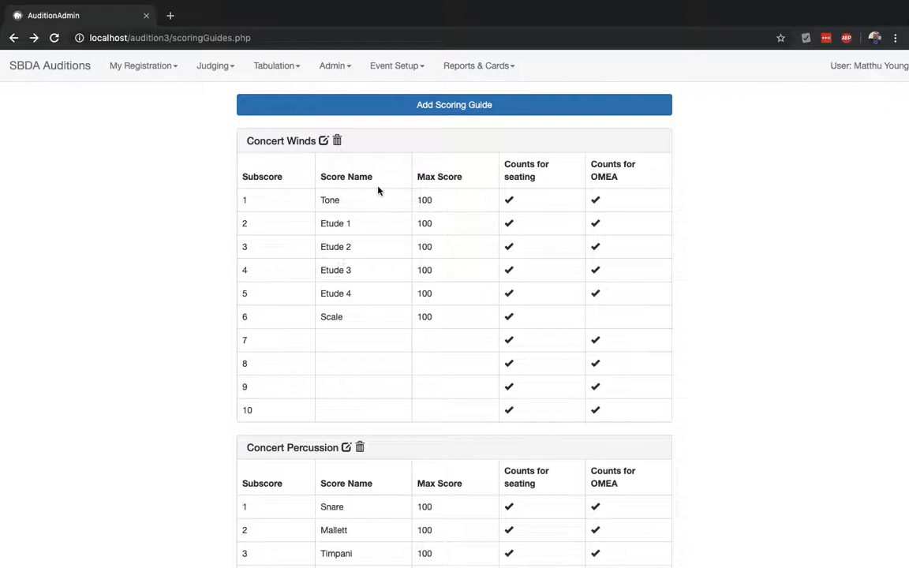
# Open the event's auditions and look through the Symphonic Concert Band Auditions list
pyautogui.click(399, 71)
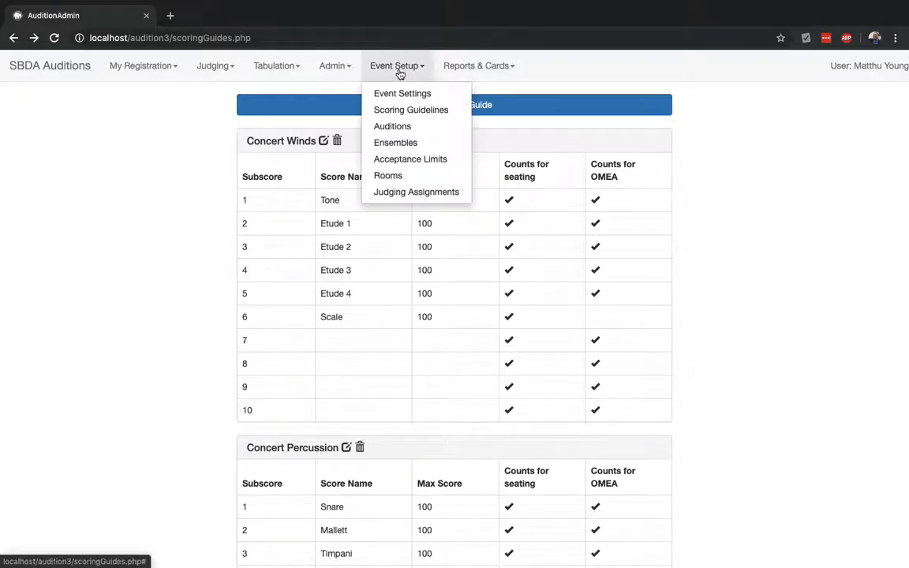
pyautogui.click(403, 128)
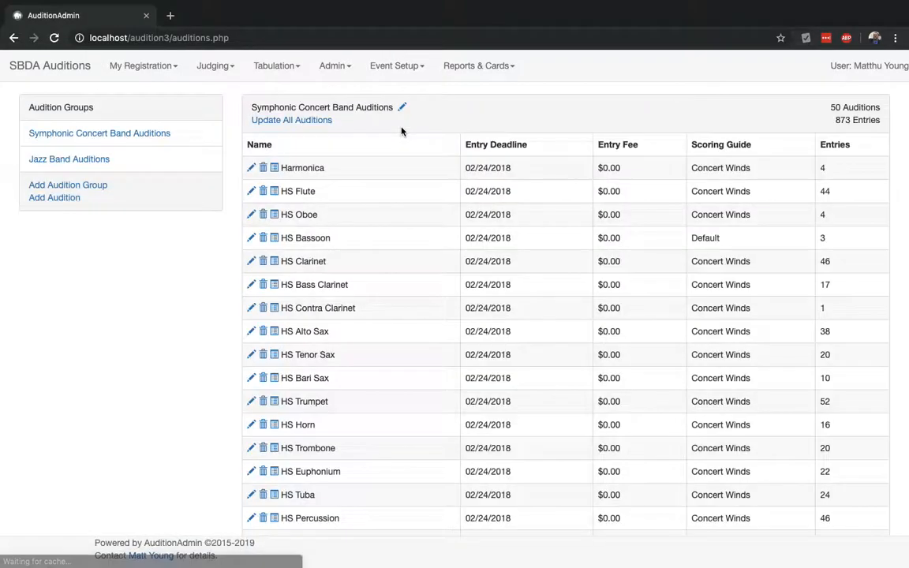
pyautogui.scroll(-7, 392, 211)
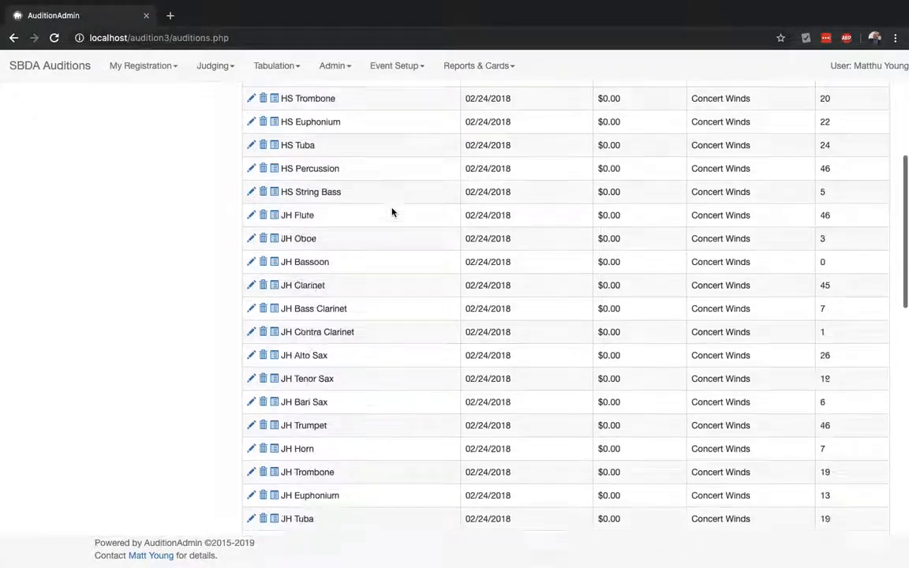
pyautogui.scroll(8, 393, 211)
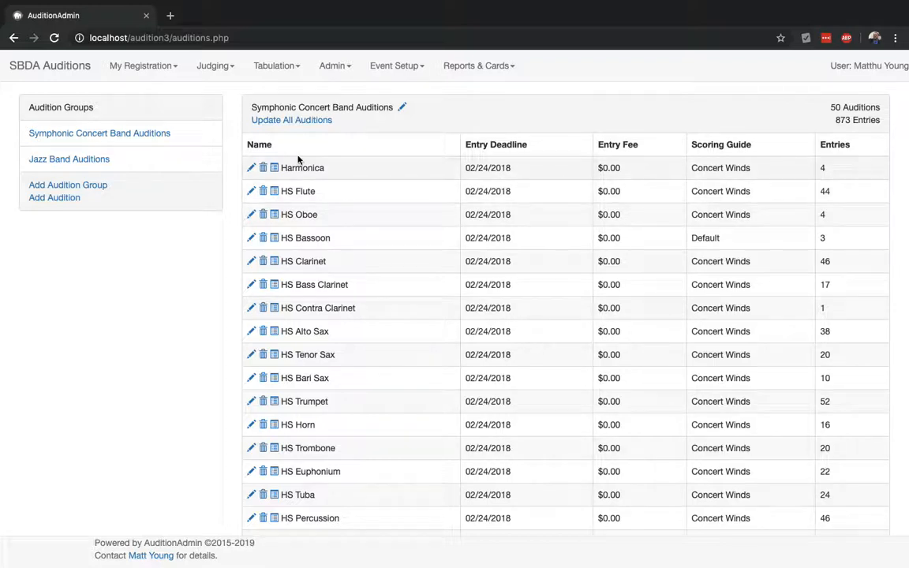
# Open the Harmonica audition for editing and look over its name and the available audition groups
pyautogui.click(251, 167)
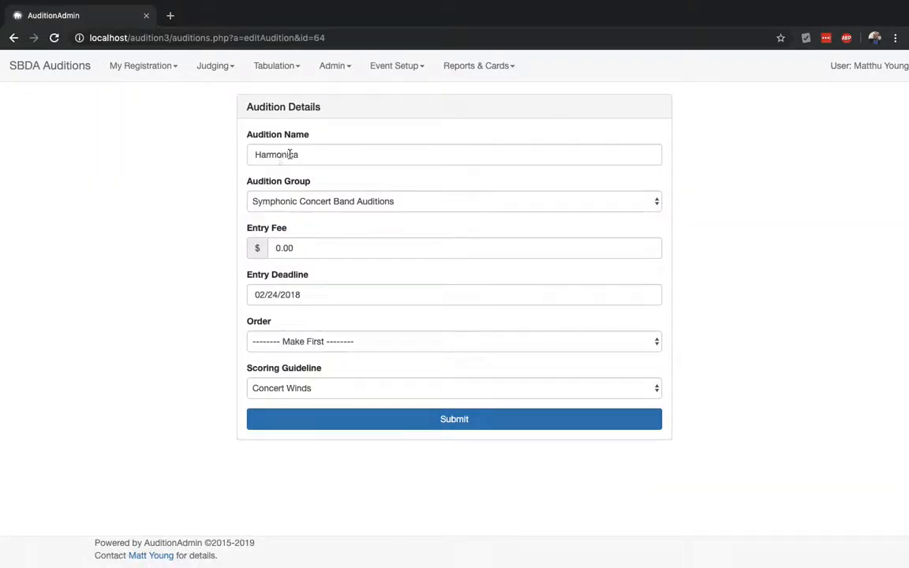
pyautogui.click(266, 152)
pyautogui.click(314, 201)
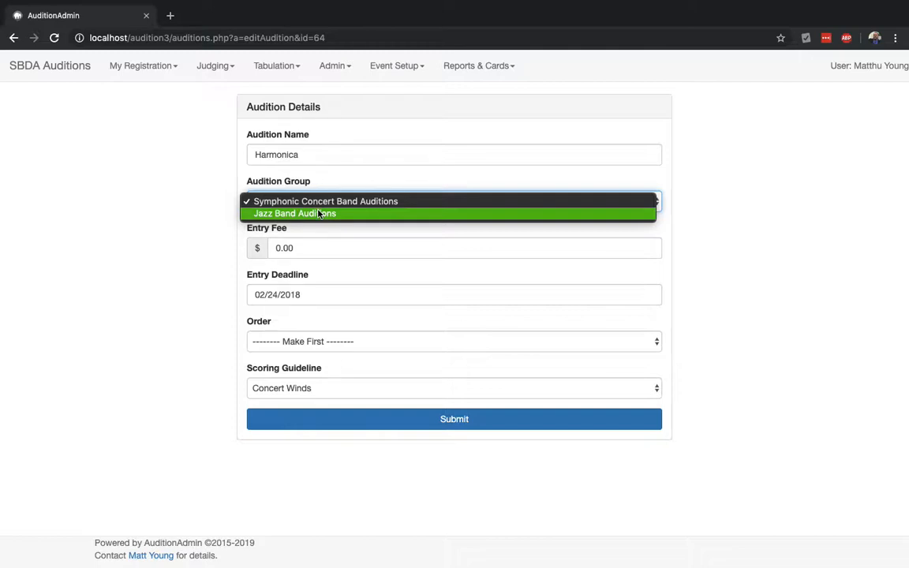
pyautogui.click(236, 251)
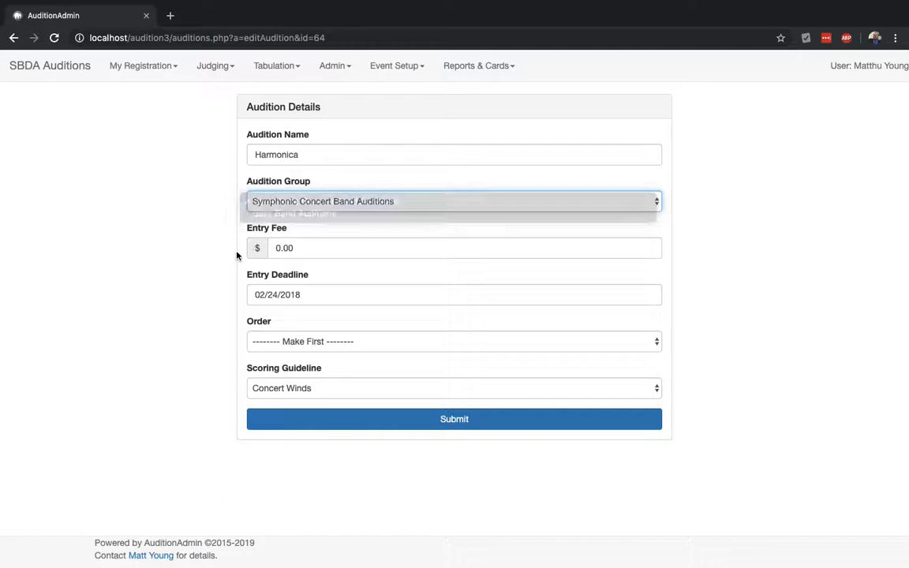
# Look over the Harmonica audition's entry fee, order choices and scoring guideline options, and return to the auditions list
pyautogui.click(330, 247)
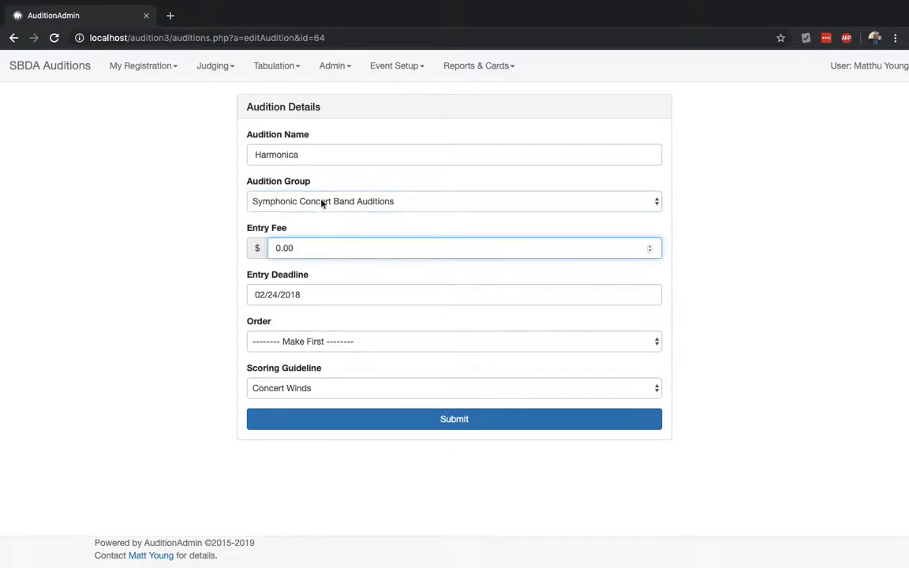
pyautogui.click(321, 344)
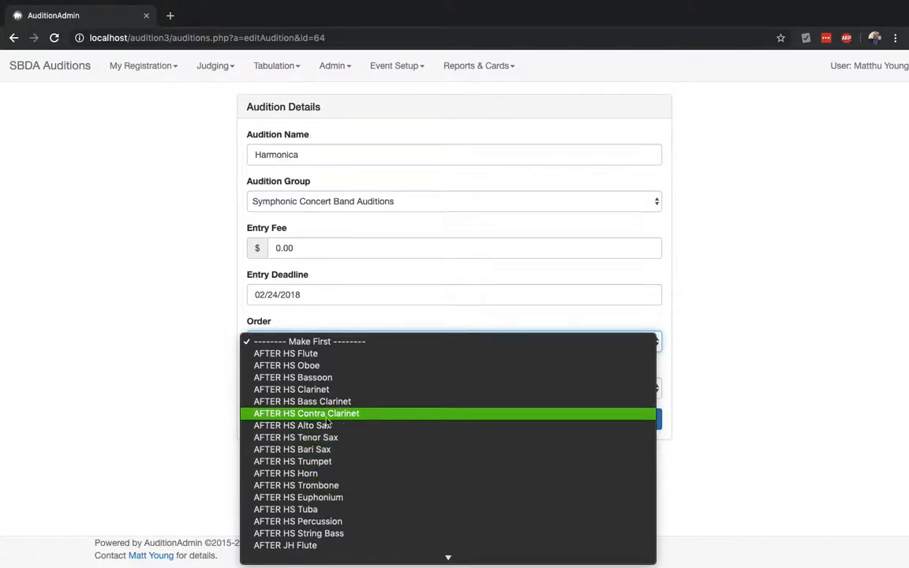
pyautogui.click(166, 367)
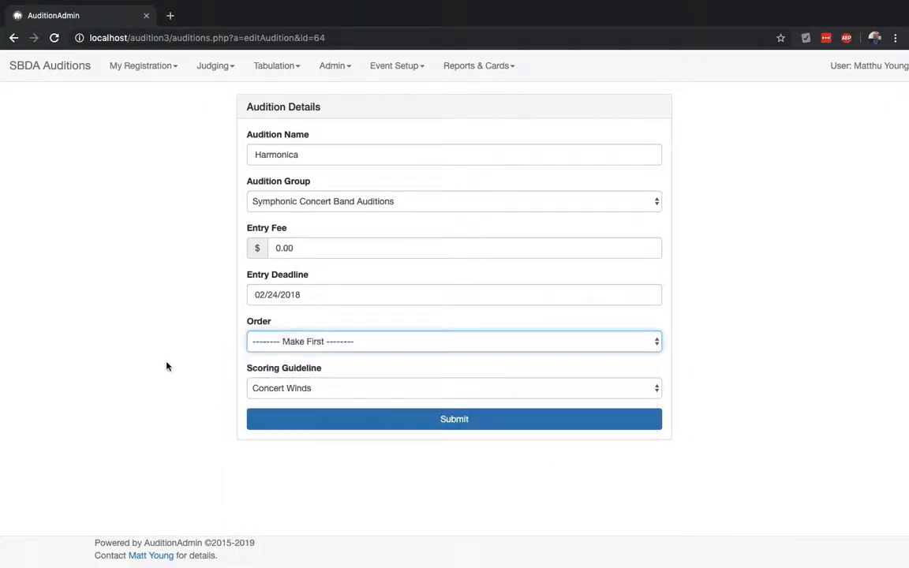
pyautogui.click(277, 390)
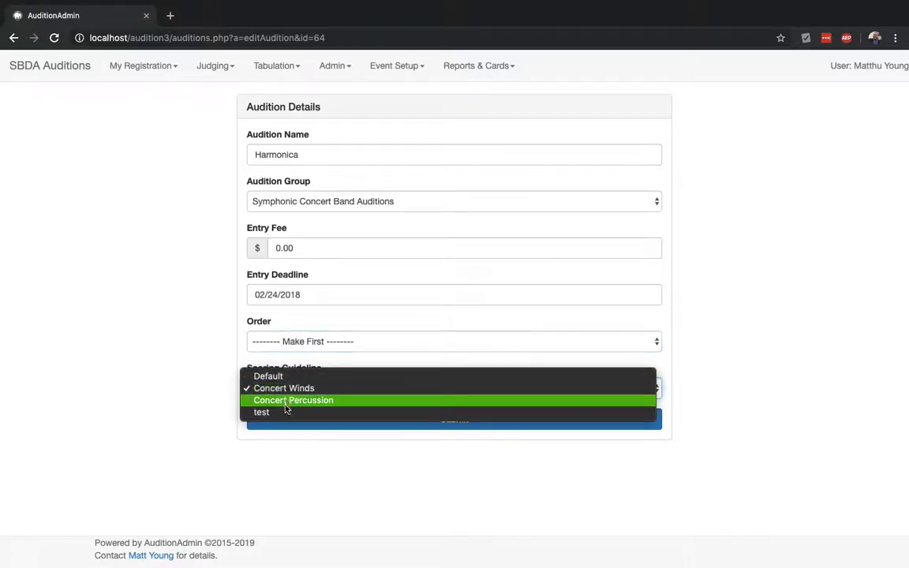
pyautogui.click(173, 402)
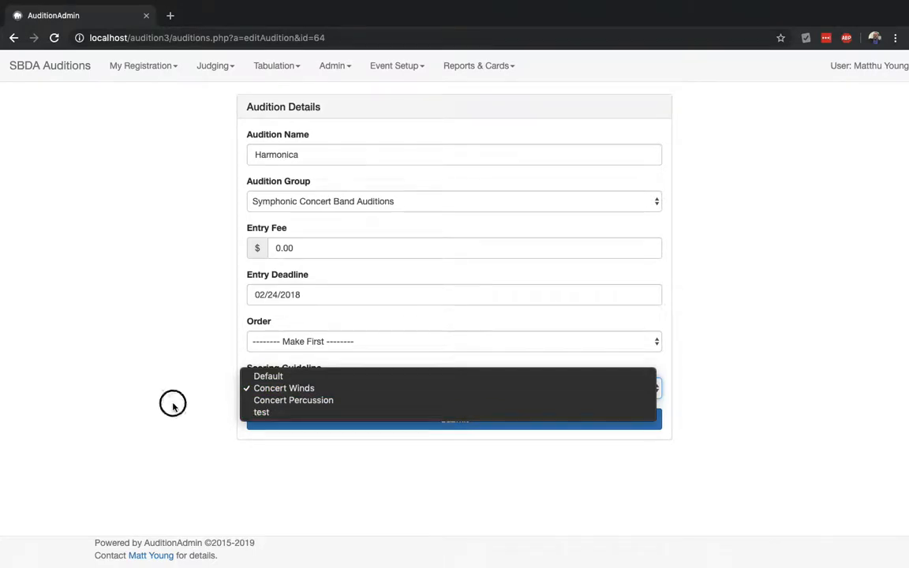
pyautogui.press('super+Left')
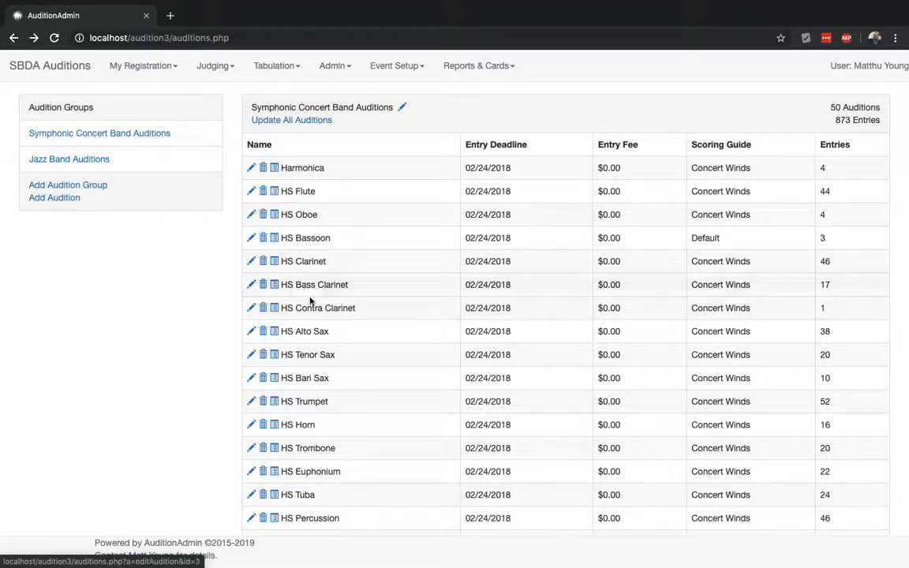
# Update all Symphonic Concert Band auditions at once with an entry fee of 6.00 and the Concert Winds scoring guide
pyautogui.scroll(-3, 443, 215)
pyautogui.scroll(3, 444, 216)
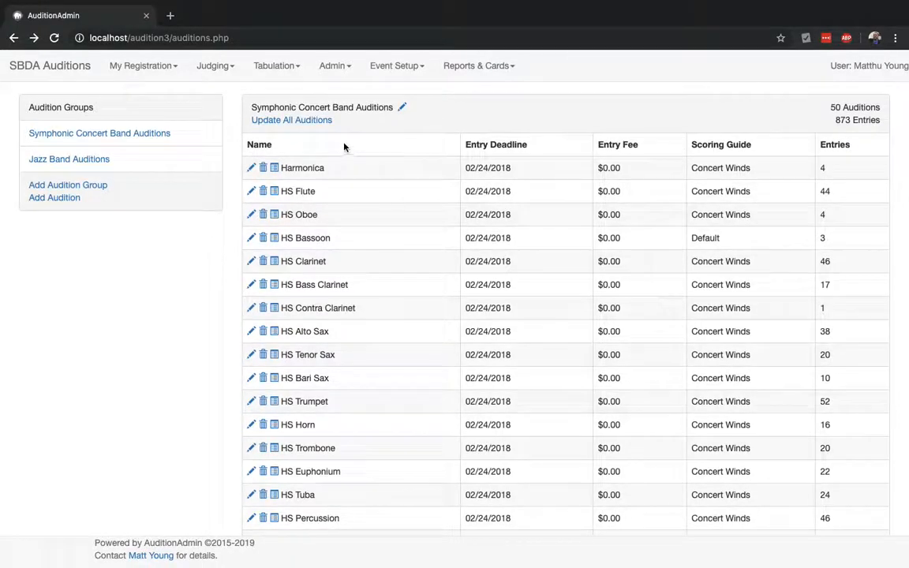
pyautogui.click(306, 124)
pyautogui.click(310, 166)
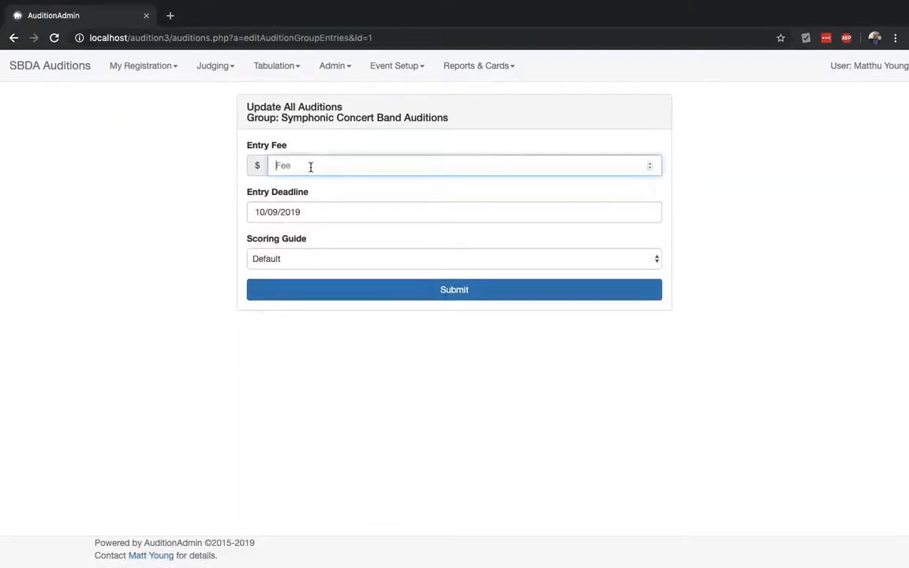
pyautogui.write('6.00')
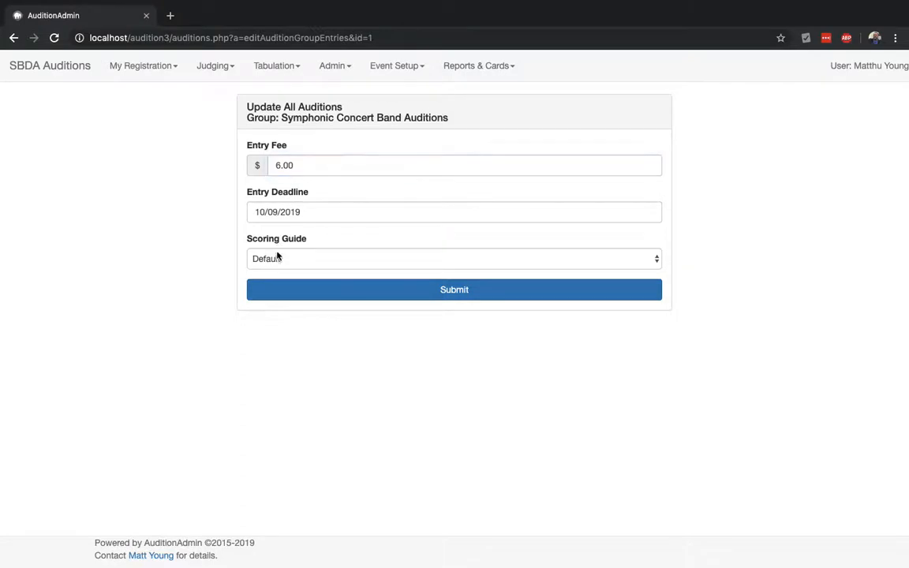
pyautogui.click(278, 257)
pyautogui.press('Down')
pyautogui.press('Return')
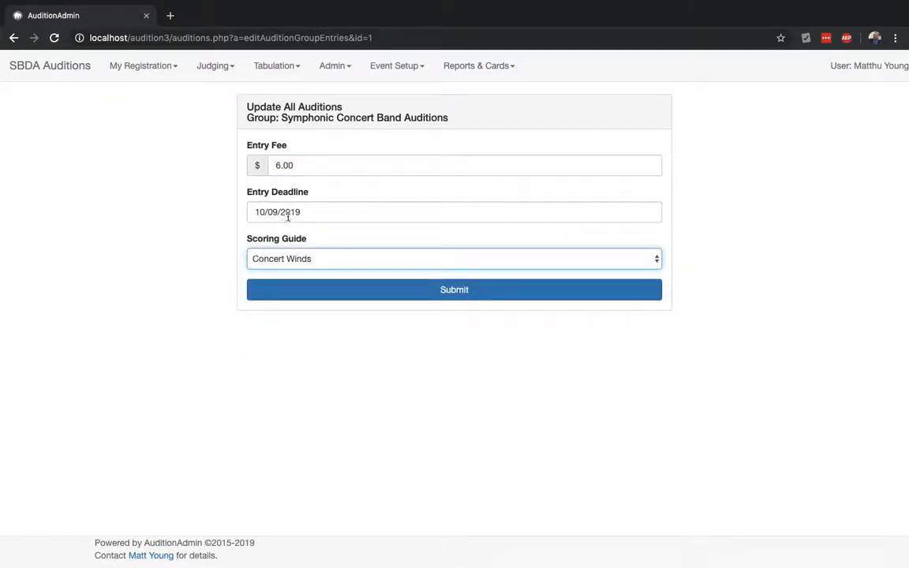
pyautogui.click(316, 288)
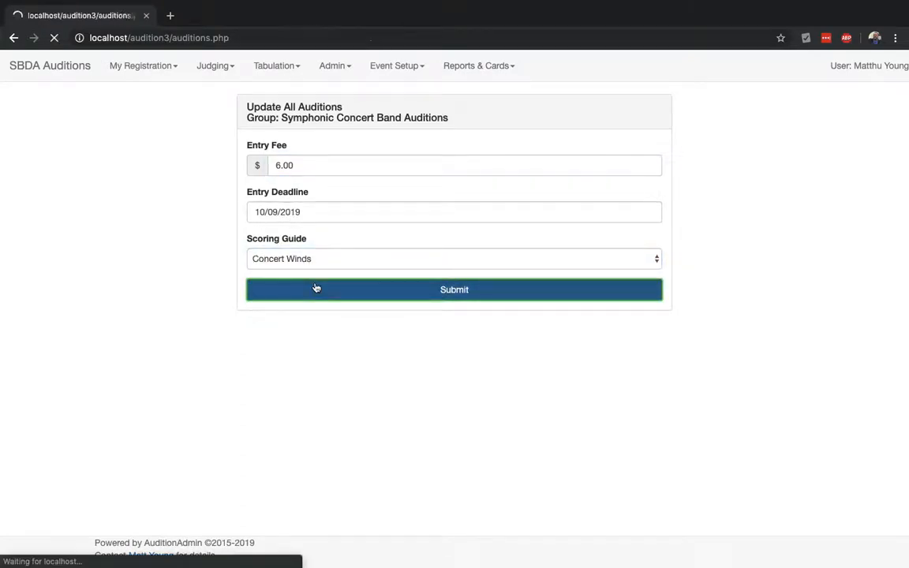
# Set the HS Percussion audition's scoring guideline to Concert Percussion and save it
pyautogui.scroll(-8, 416, 266)
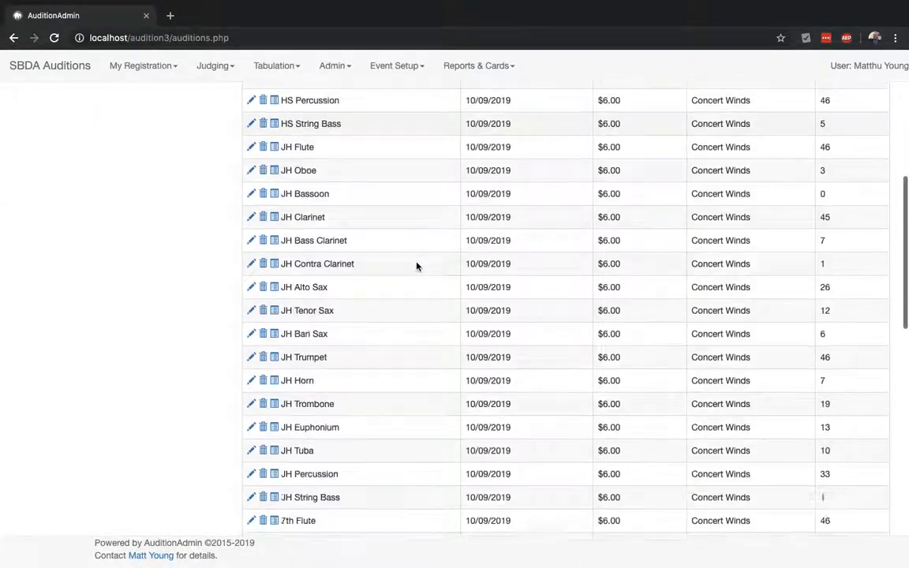
pyautogui.scroll(4, 416, 266)
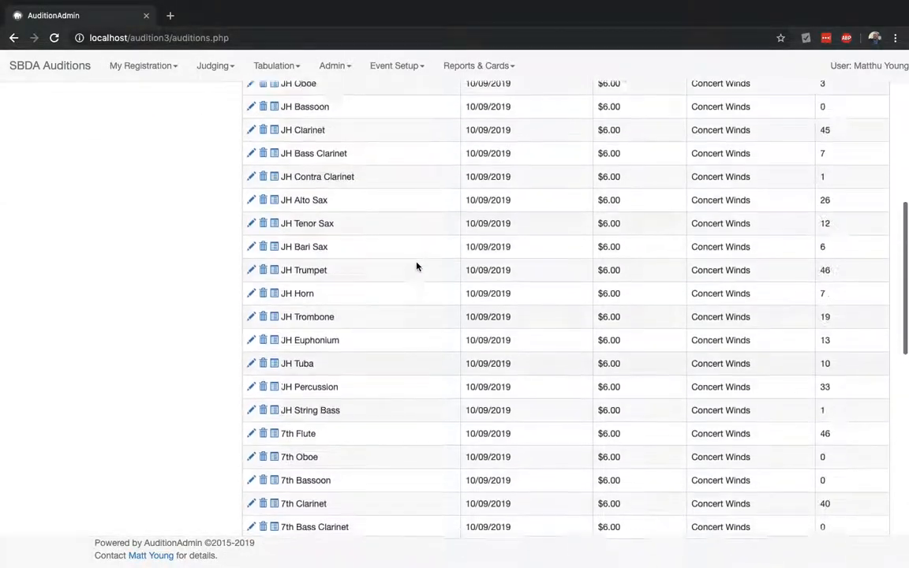
pyautogui.scroll(3, 416, 265)
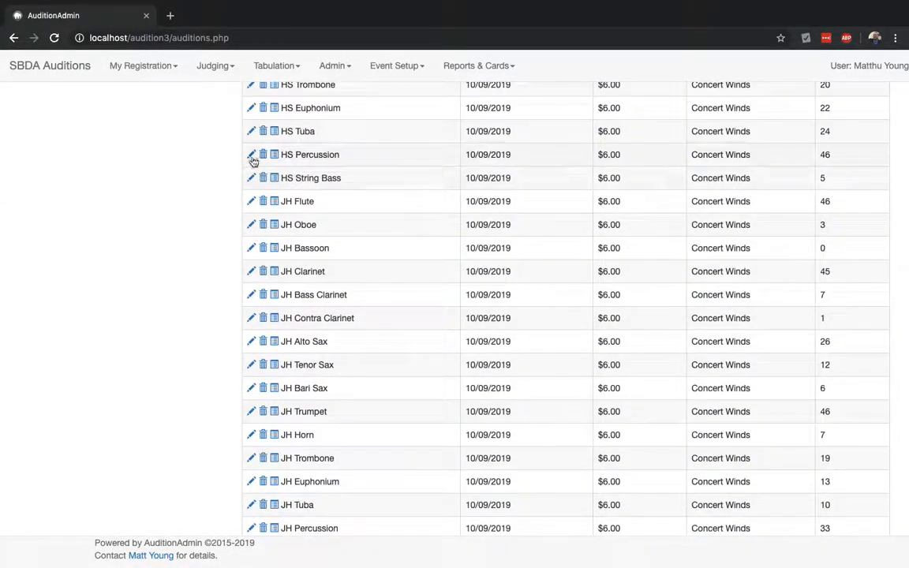
pyautogui.click(252, 156)
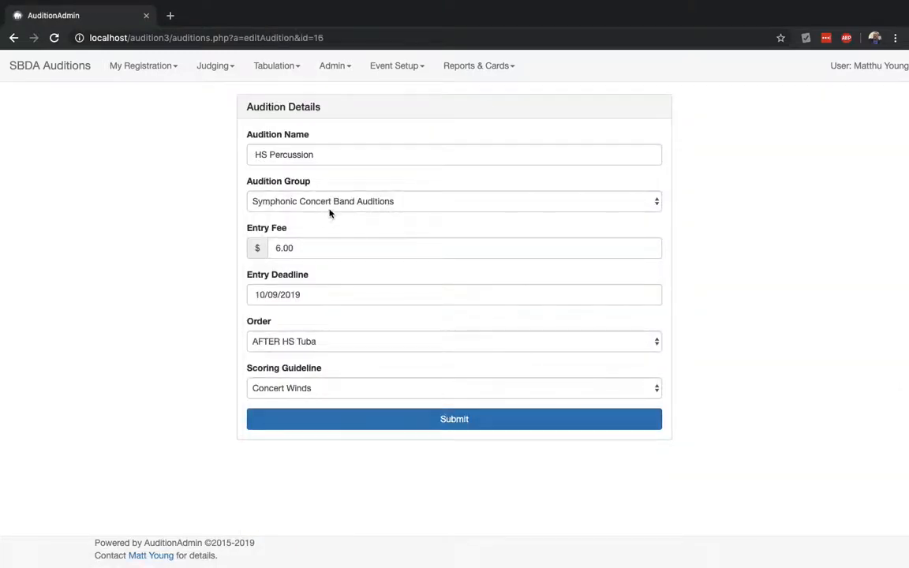
pyautogui.click(316, 386)
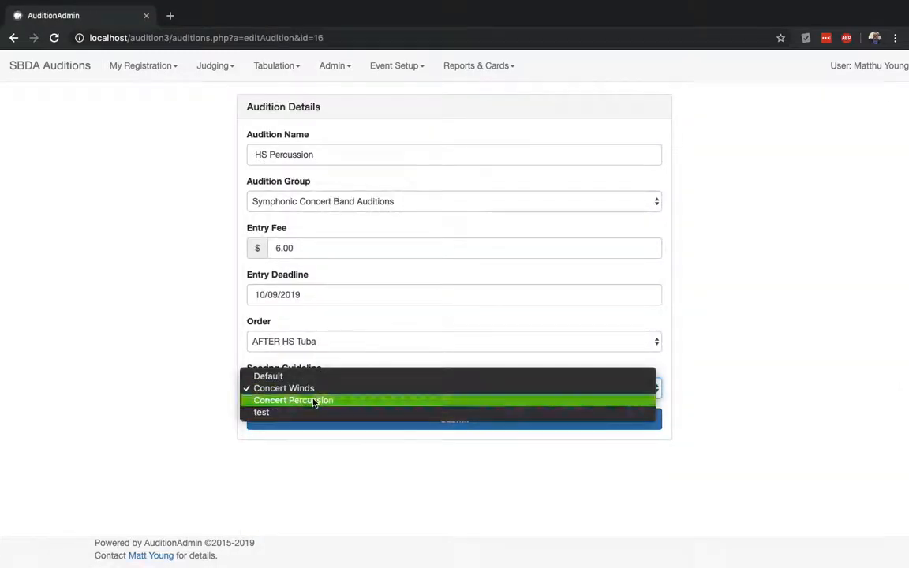
pyautogui.click(315, 400)
pyautogui.click(340, 429)
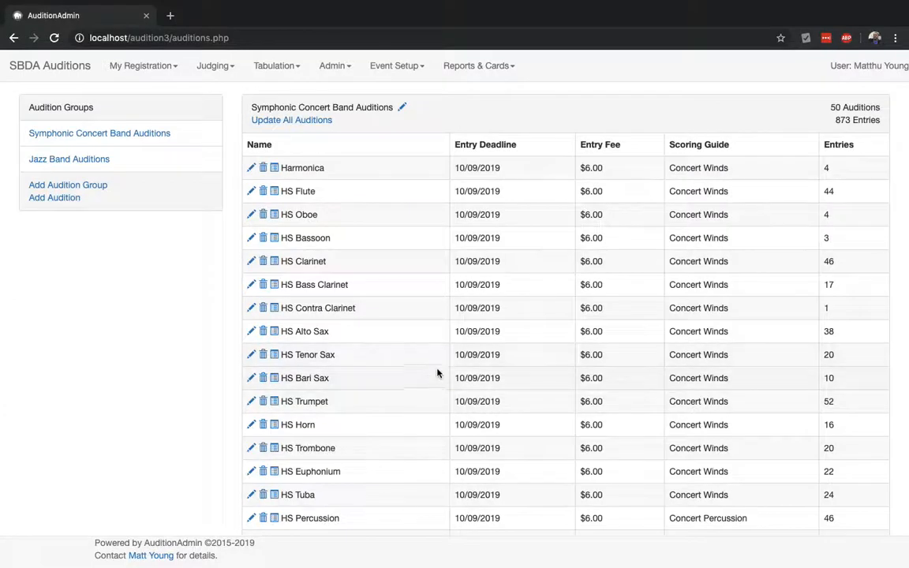
# Open the event's ensembles and set the Concert Band ensemble's rank to 2
pyautogui.click(404, 68)
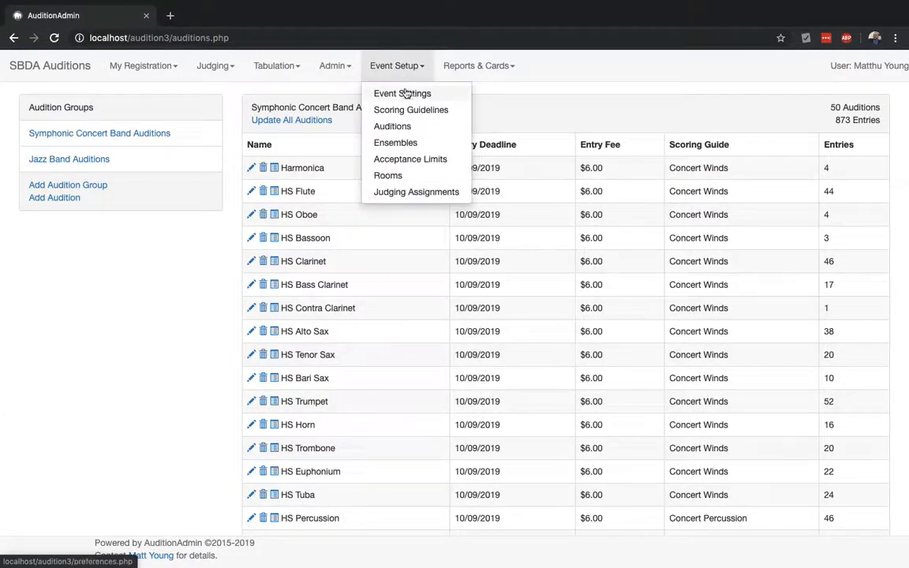
pyautogui.click(412, 143)
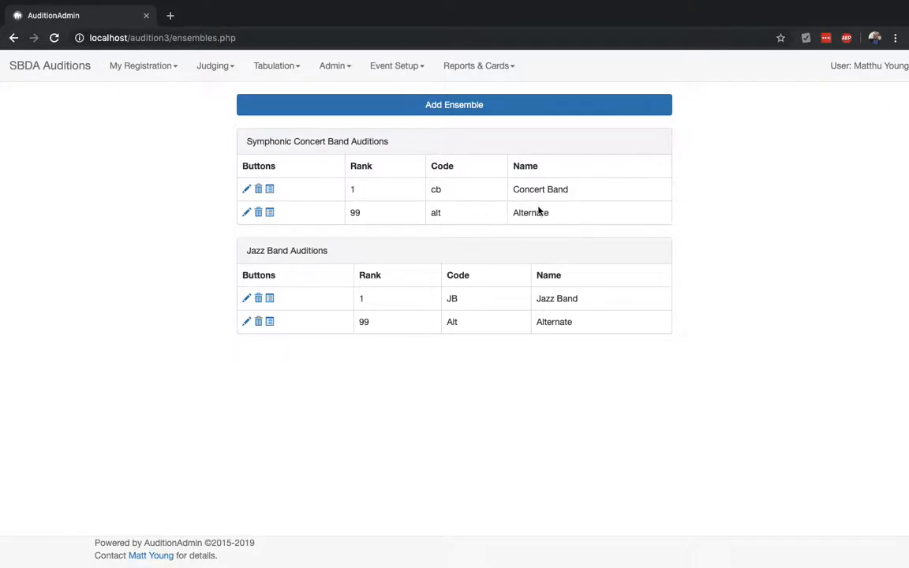
pyautogui.click(247, 190)
pyautogui.click(280, 245)
pyautogui.write('2')
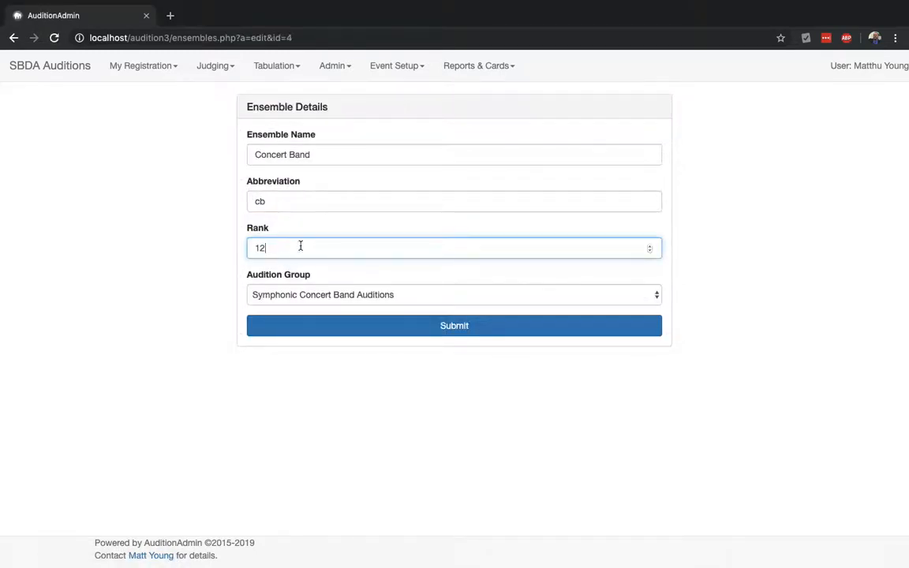
pyautogui.press('BackSpace')
pyautogui.write('2')
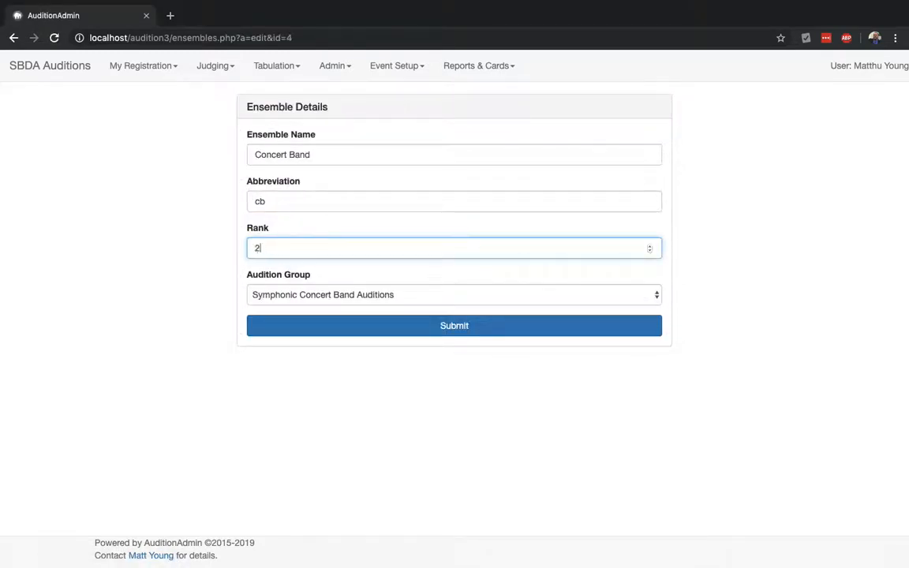
pyautogui.click(335, 329)
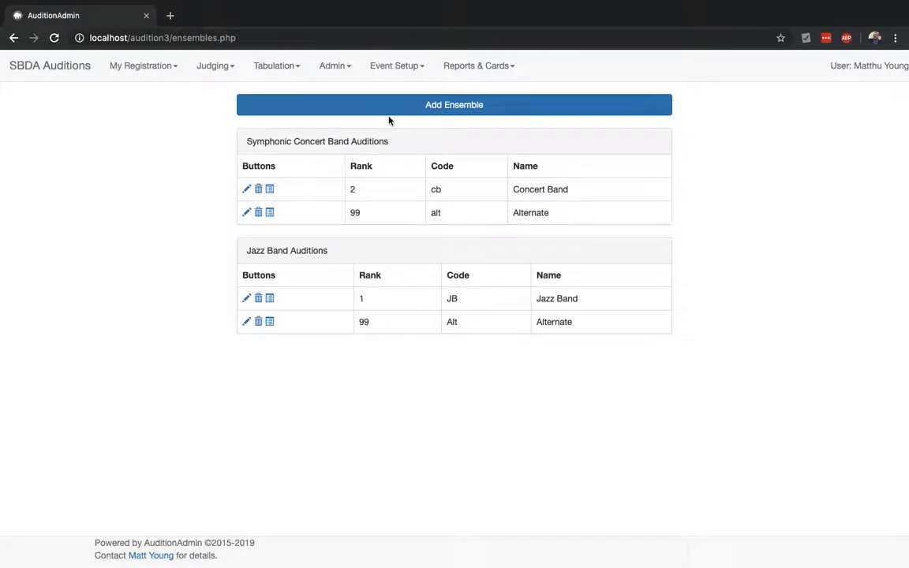
# Add a Symphonic Band ensemble with abbreviation sb and rank 1 to the Symphonic Concert Band Auditions group
pyautogui.click(388, 110)
pyautogui.click(311, 159)
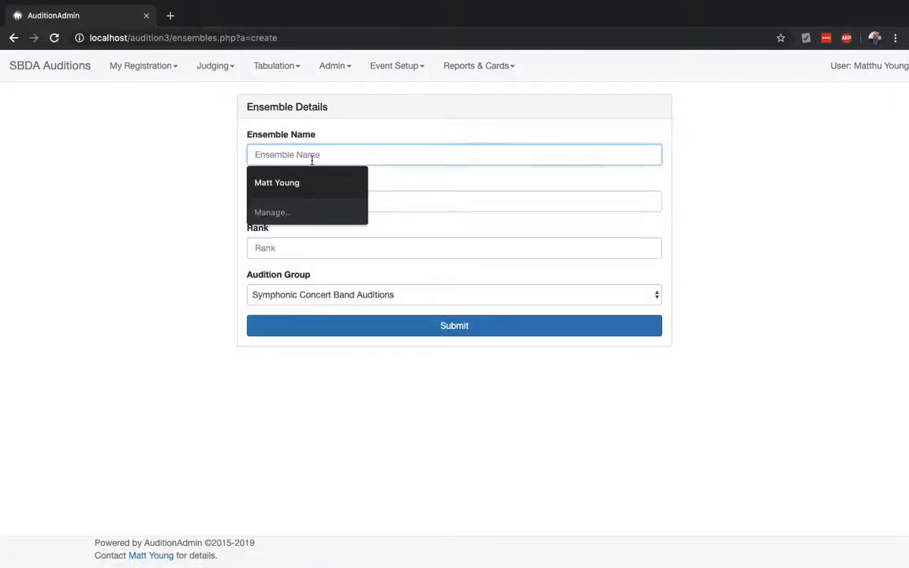
pyautogui.write('Symphonic Band')
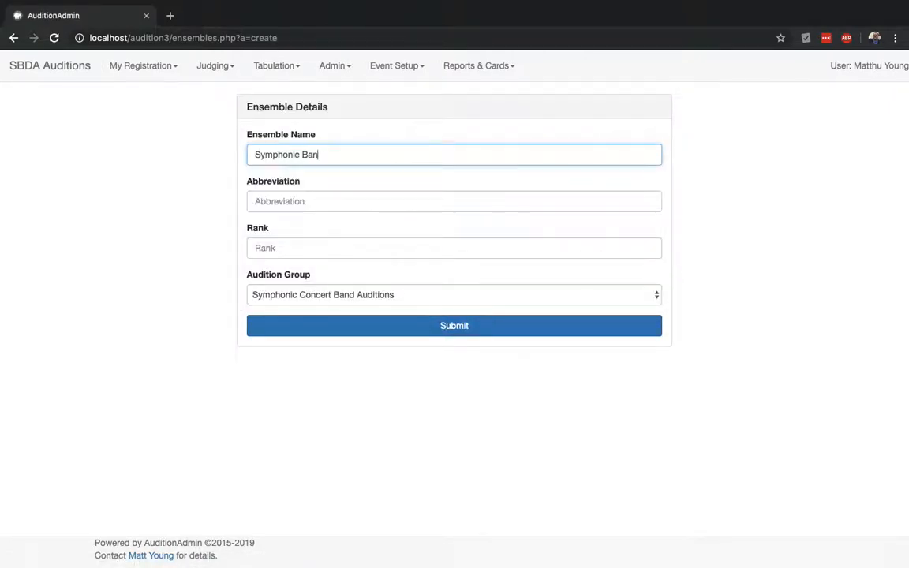
pyautogui.press('Tab')
pyautogui.write('s')
pyautogui.press('Tab')
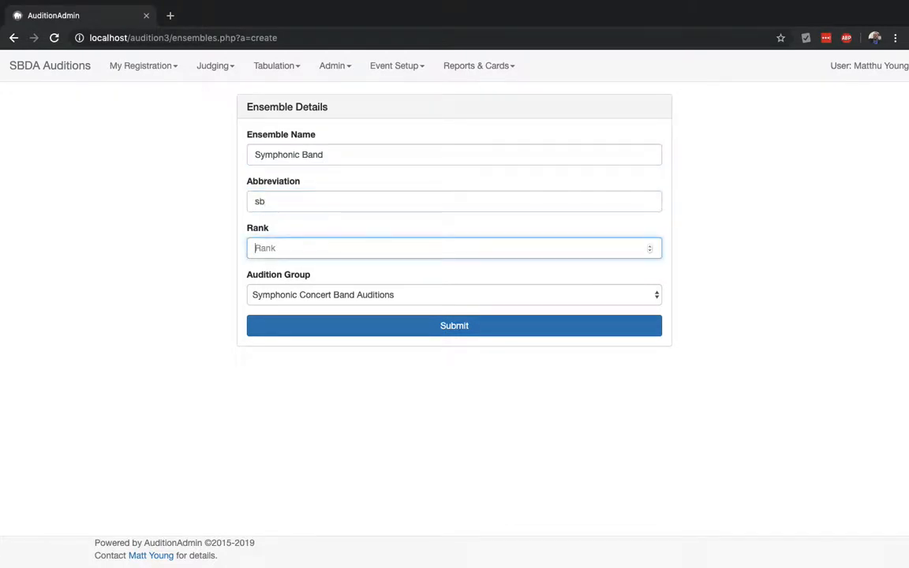
pyautogui.click(341, 324)
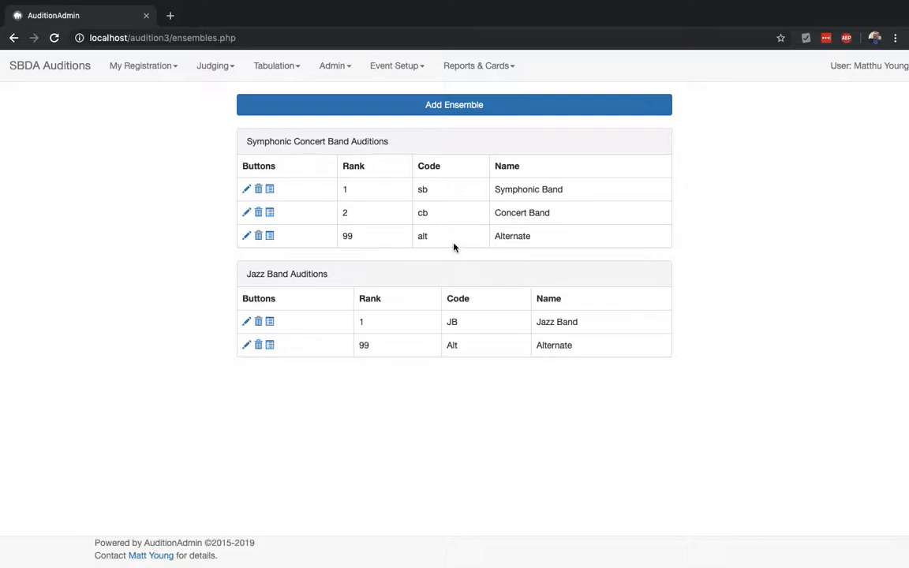
# In the acceptance limits, set Harmonica's maximums to 3 for Symphonic Band, 6 for Concert Band and 2 for Alternate
pyautogui.click(398, 71)
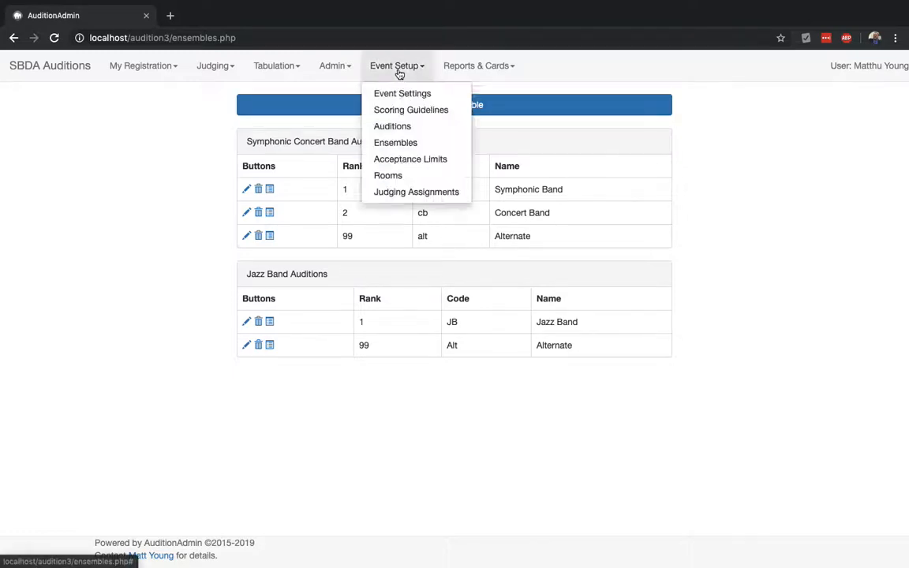
pyautogui.click(434, 160)
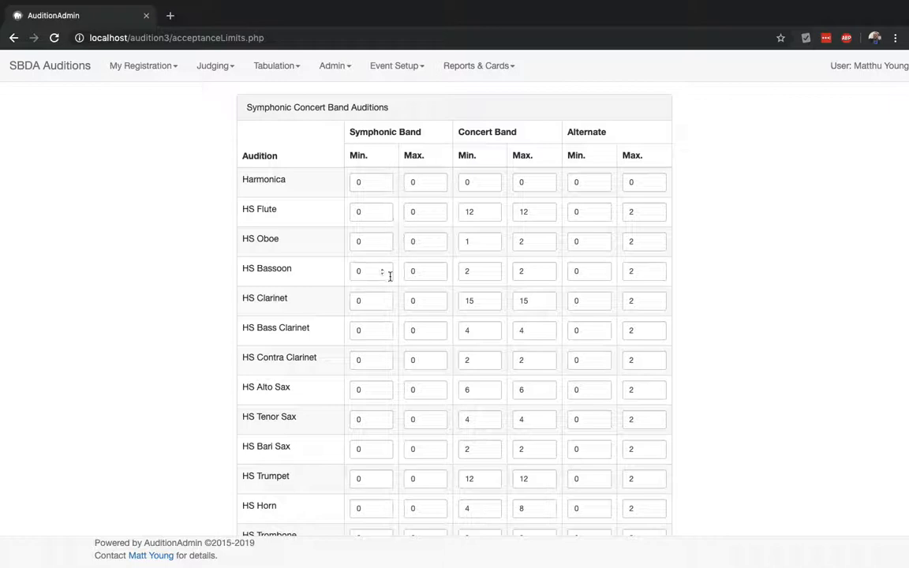
pyautogui.click(371, 181)
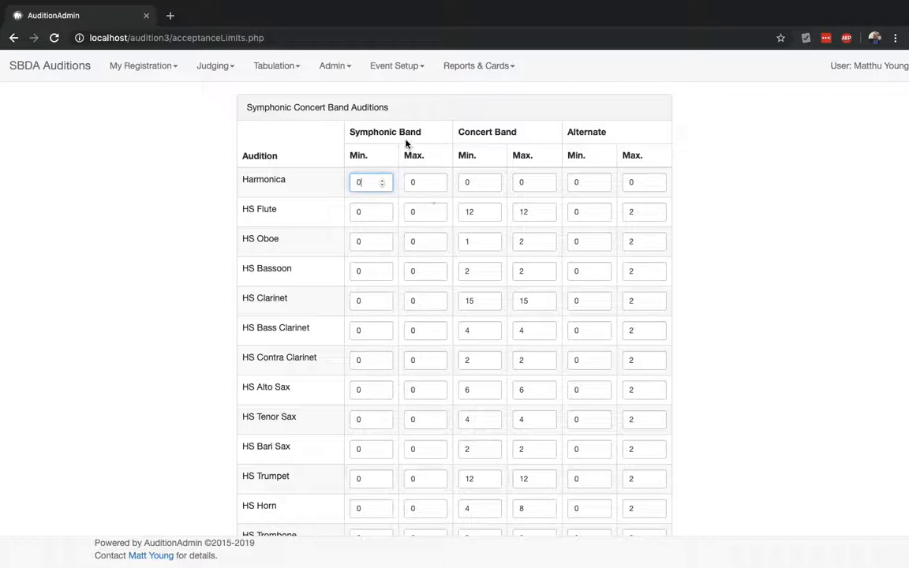
pyautogui.press('Tab')
pyautogui.write('3')
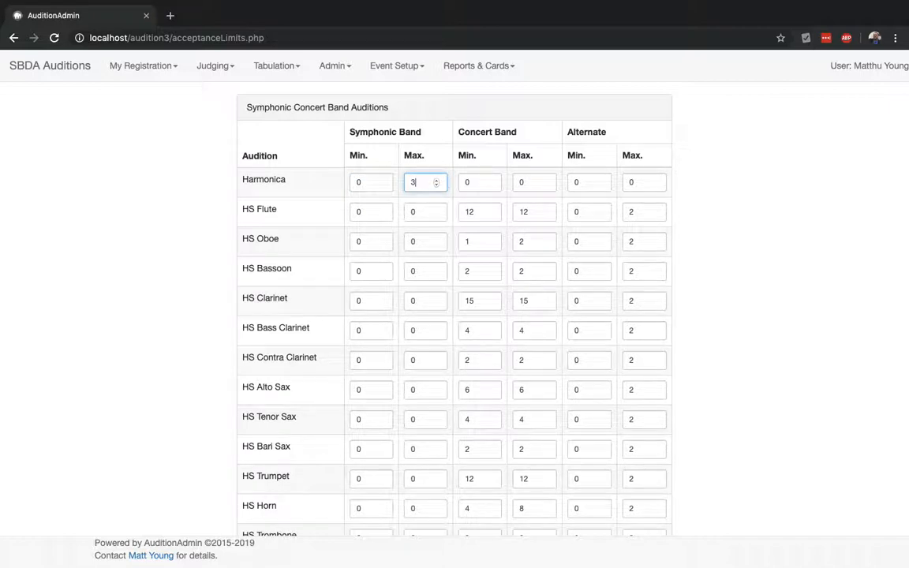
pyautogui.press('Tab')
pyautogui.press('Tab')
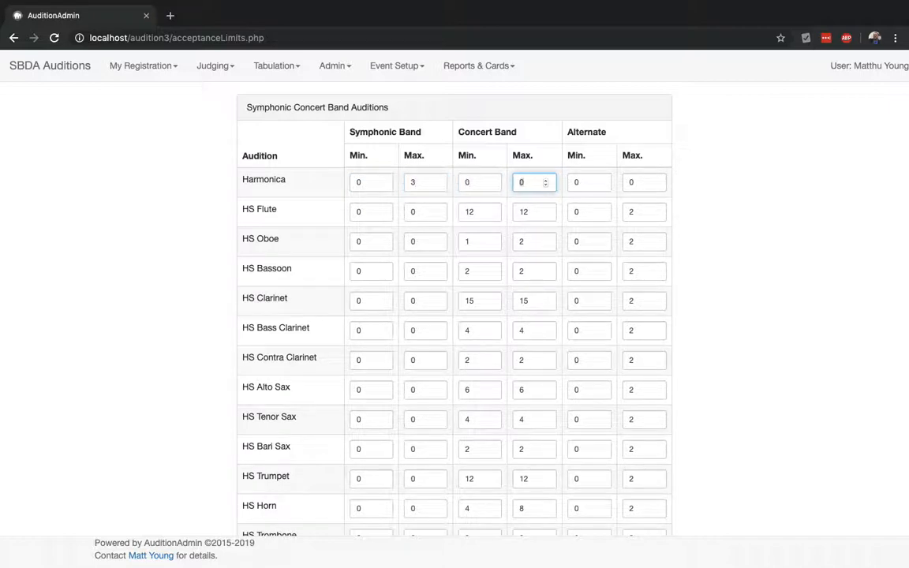
pyautogui.press('Tab')
pyautogui.press('Tab')
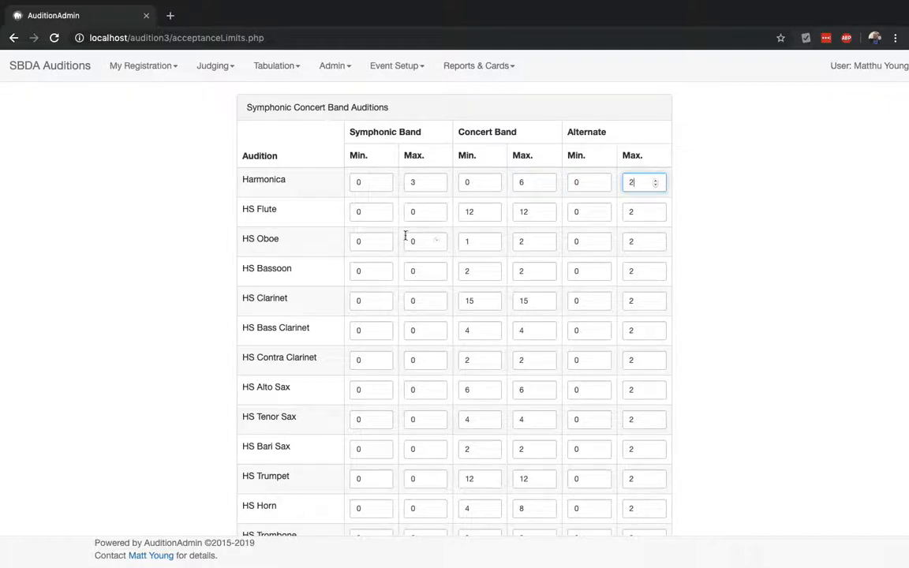
pyautogui.scroll(-10, 405, 235)
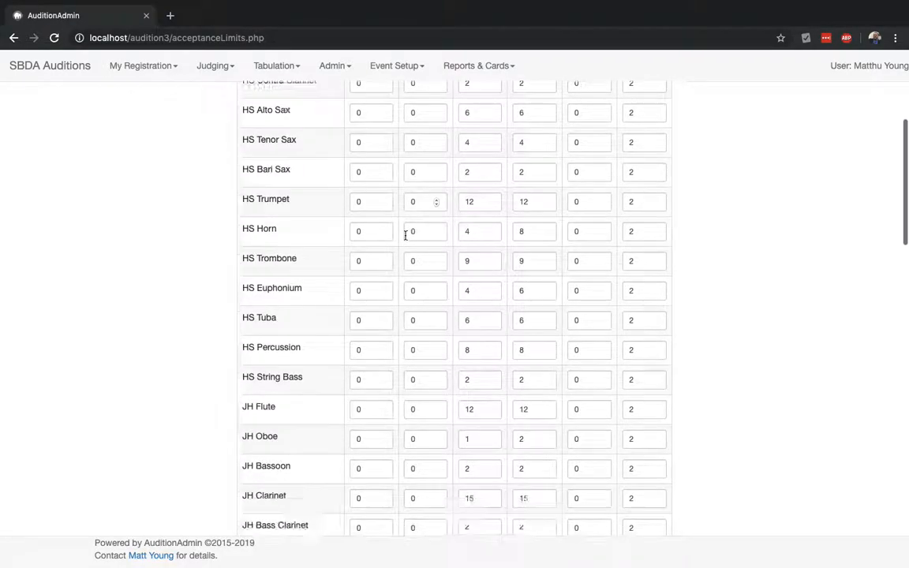
pyautogui.scroll(8, 404, 235)
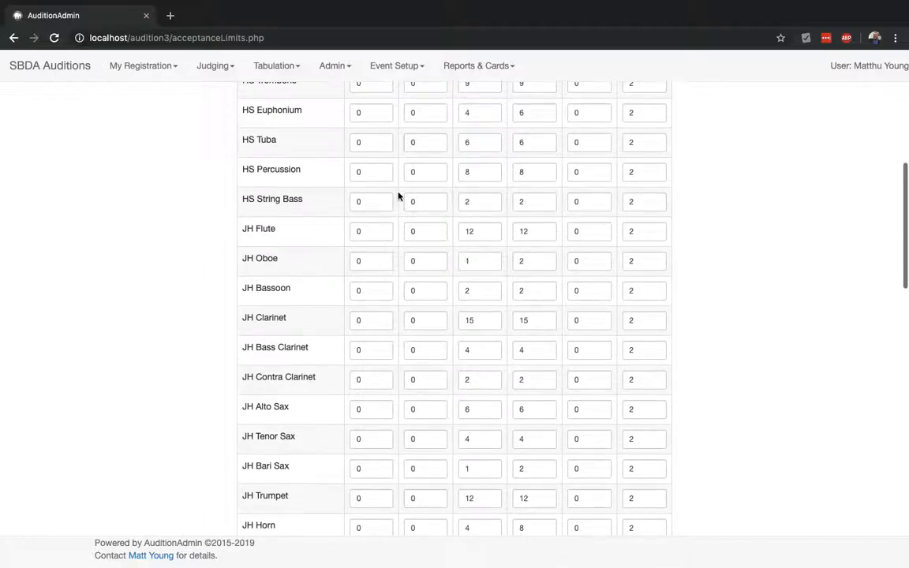
pyautogui.scroll(5, 397, 214)
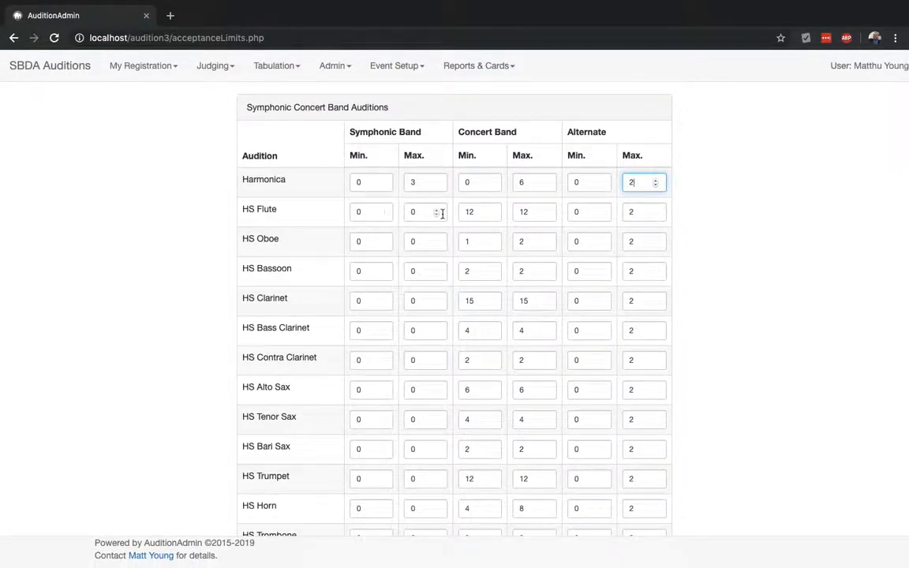
# Submit the acceptance limits for the event's ensembles
pyautogui.scroll(-1, 440, 212)
pyautogui.scroll(-15, 442, 213)
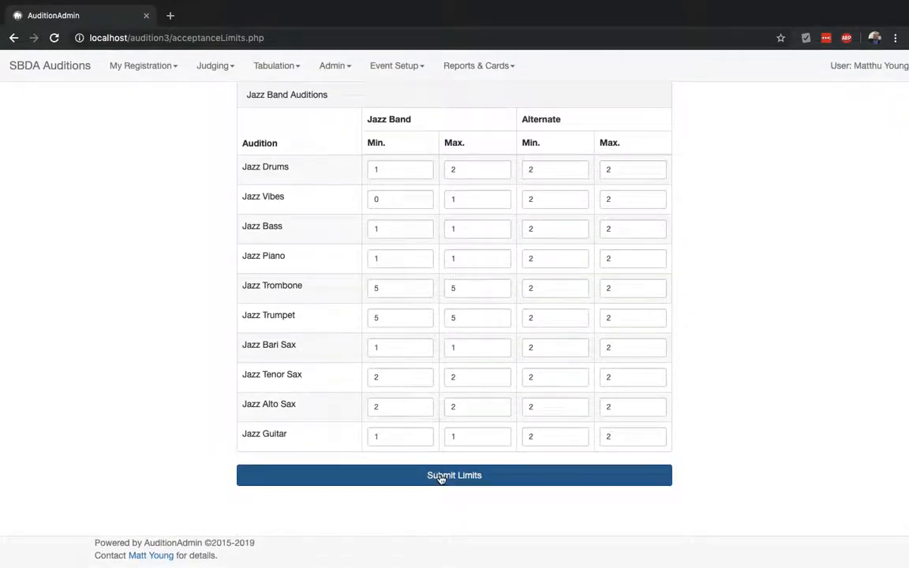
pyautogui.click(483, 486)
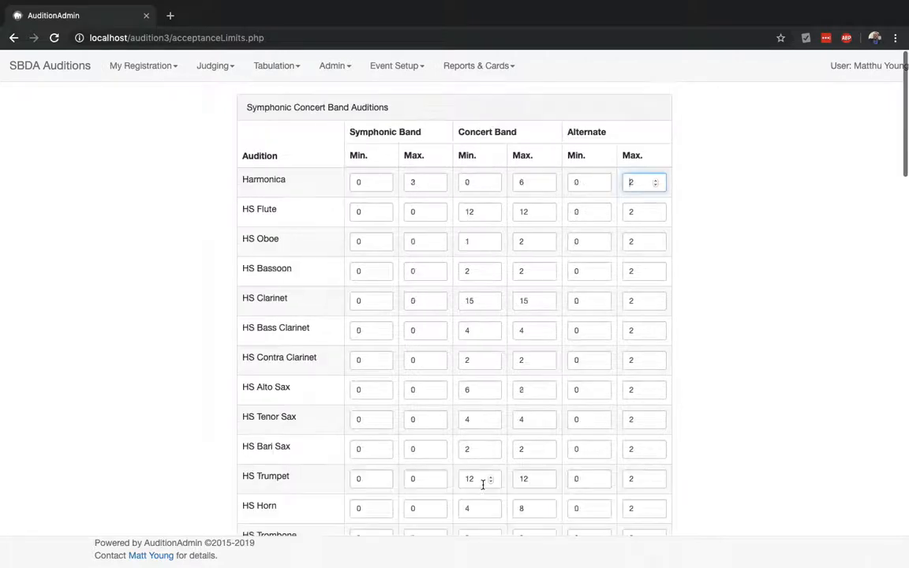
# Open the event's room setup, review the unassigned auditions and Band Room, and add a new room described as Room 112
pyautogui.click(403, 67)
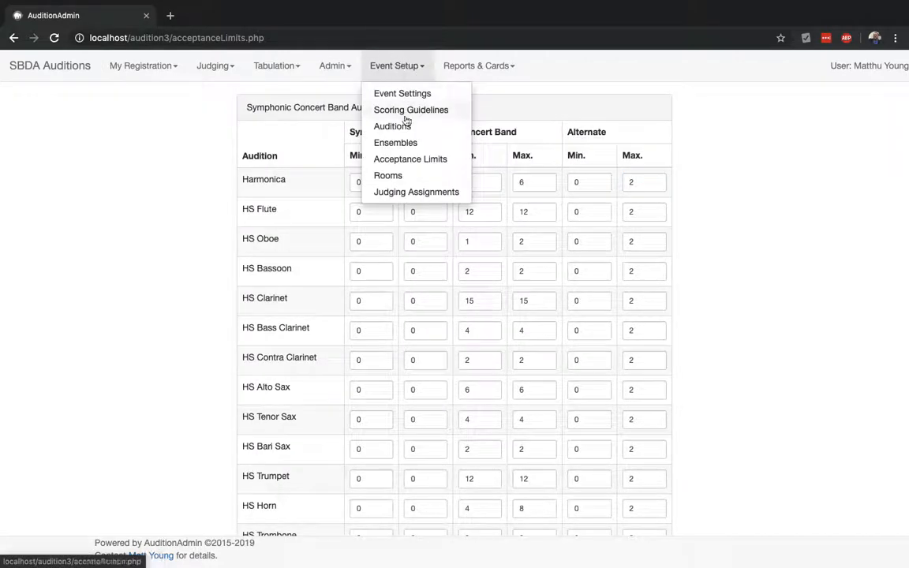
pyautogui.click(410, 178)
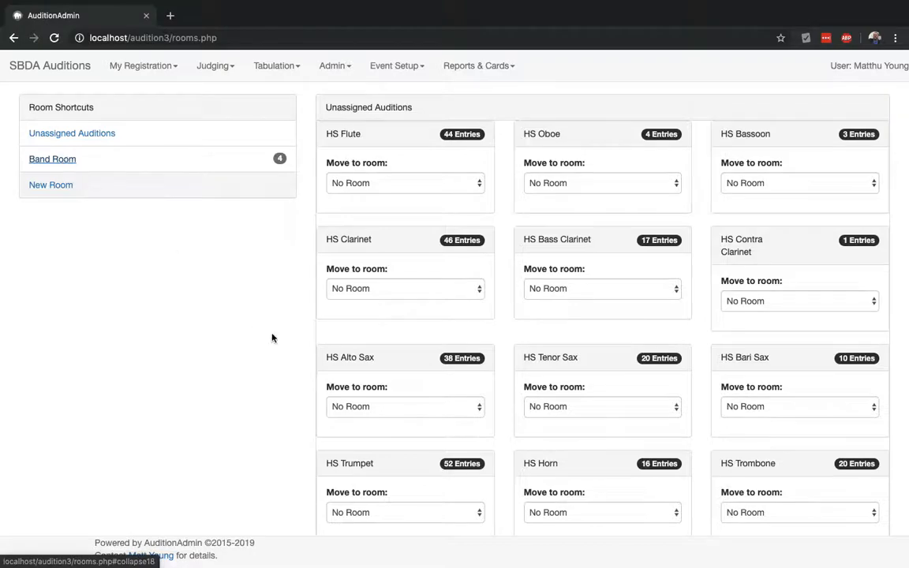
pyautogui.scroll(-15, 272, 338)
pyautogui.scroll(-4, 272, 338)
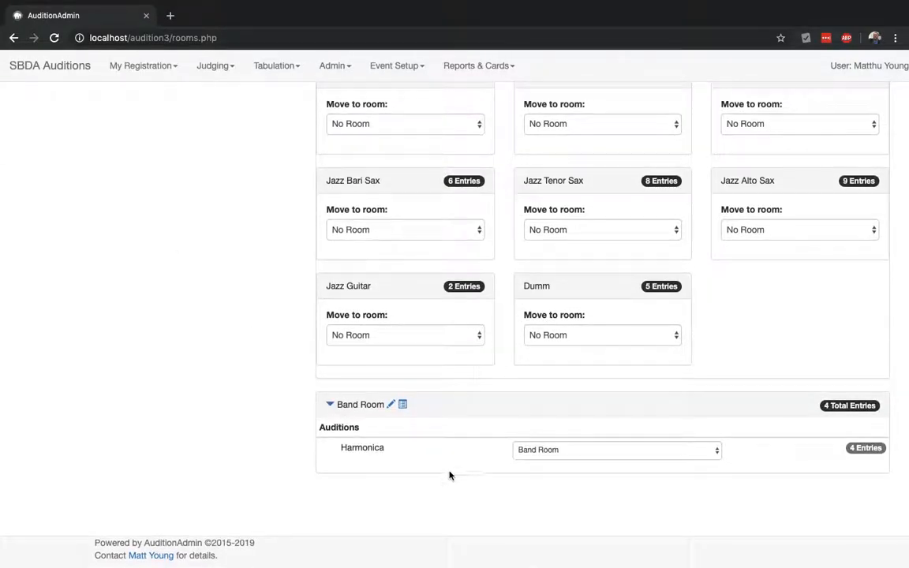
pyautogui.scroll(20, 410, 453)
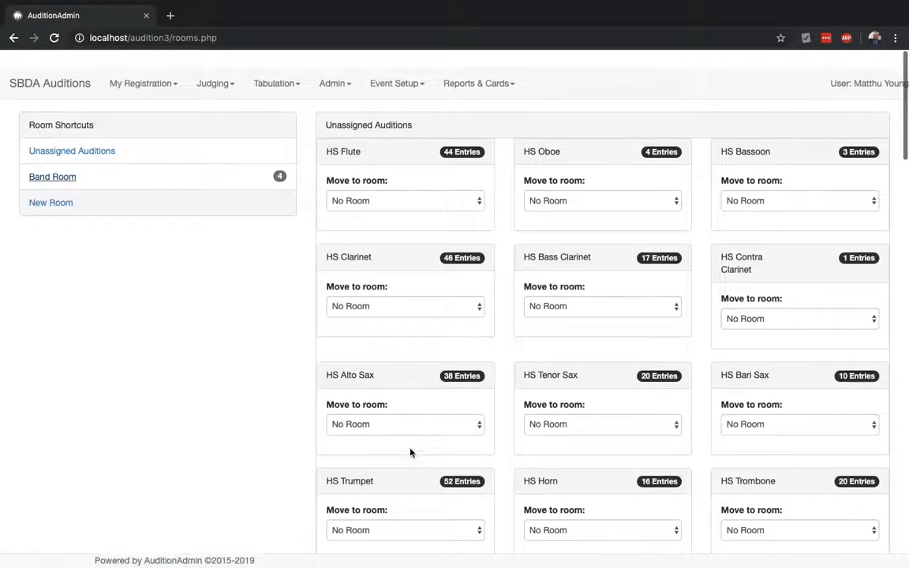
pyautogui.click(53, 186)
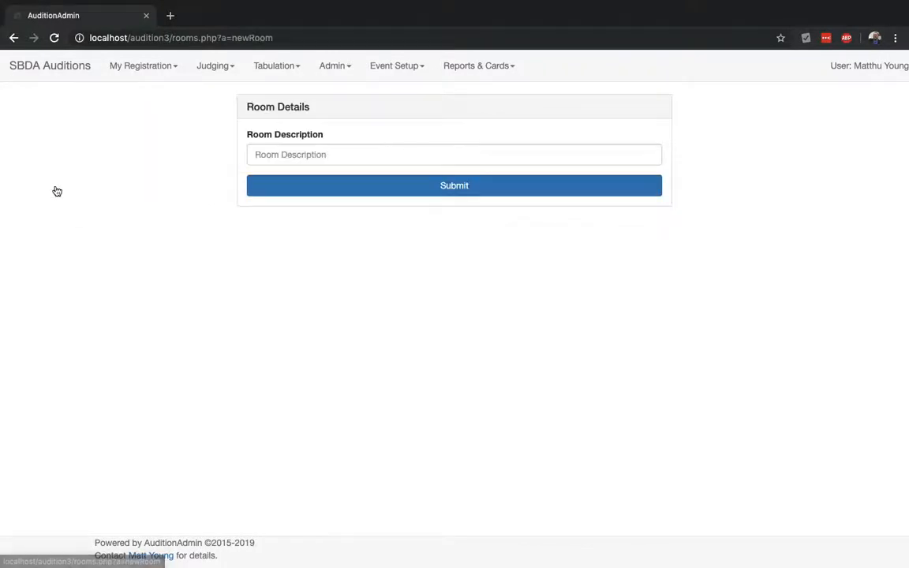
pyautogui.click(303, 158)
pyautogui.write('Room 112')
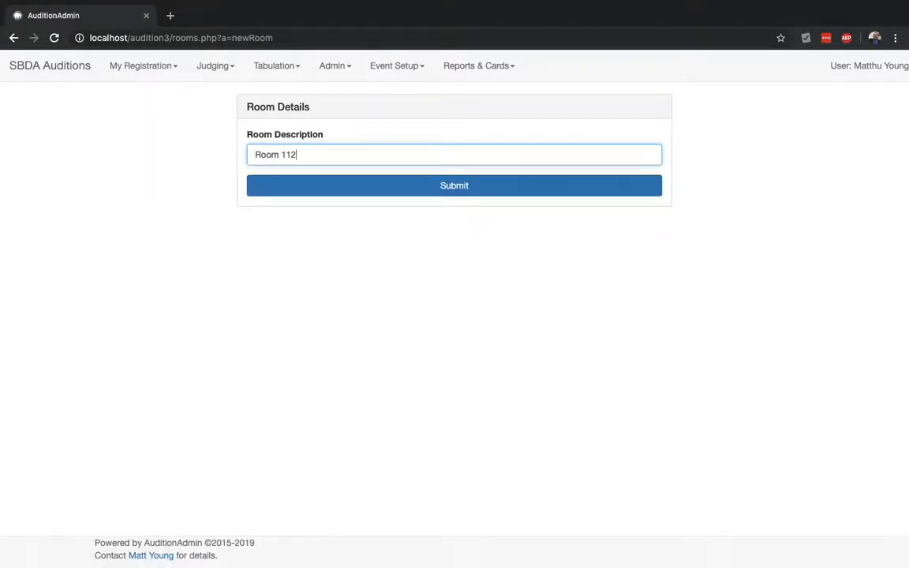
pyautogui.click(337, 187)
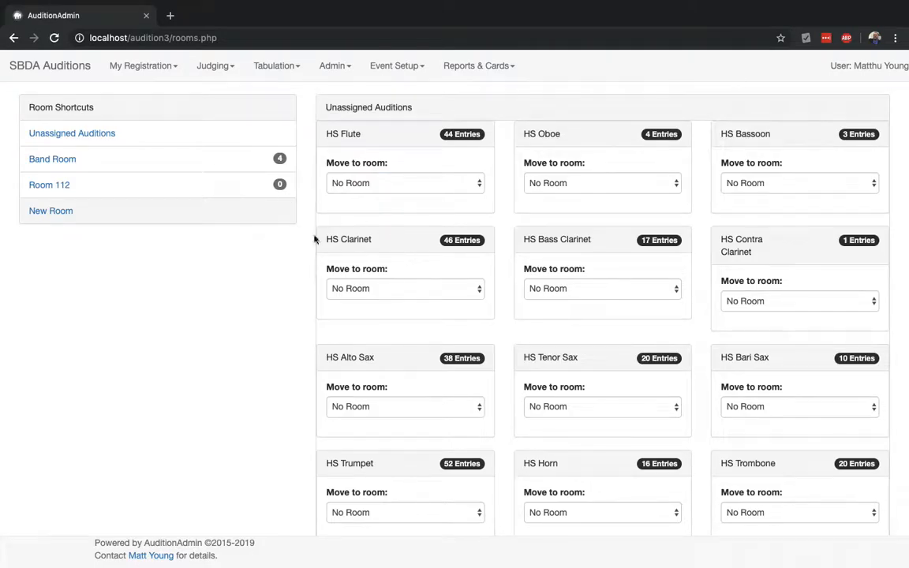
# Assign the unassigned HS Flute and HS Bassoon auditions to Room 112
pyautogui.click(377, 186)
pyautogui.click(378, 207)
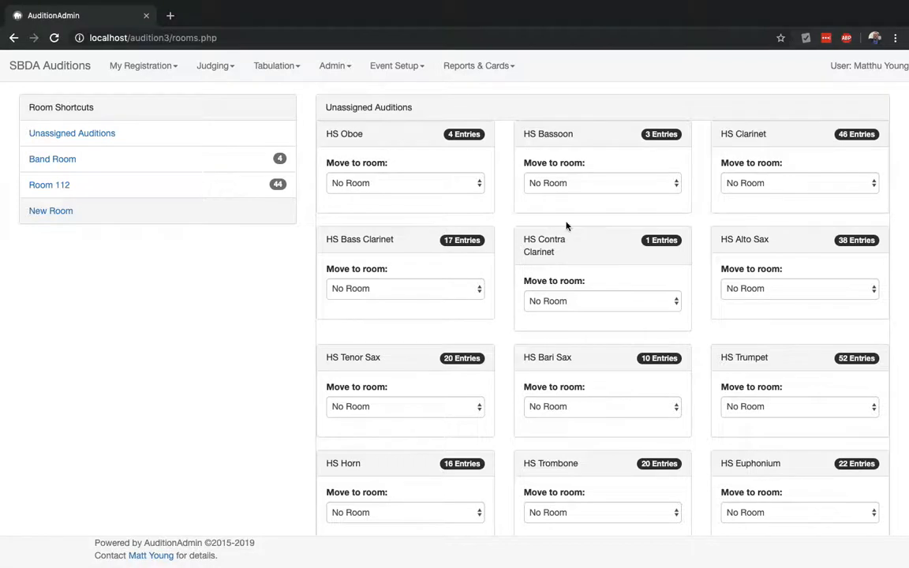
pyautogui.click(603, 188)
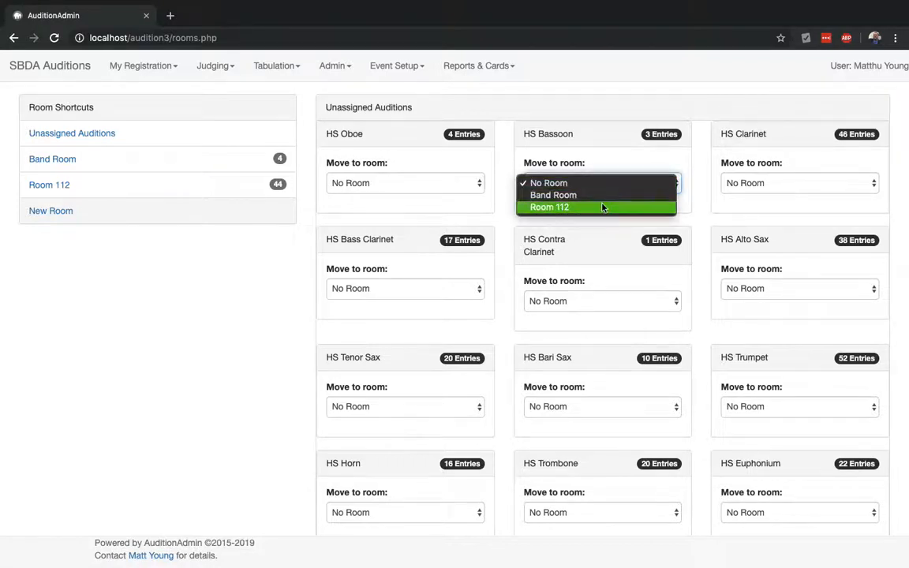
pyautogui.click(602, 207)
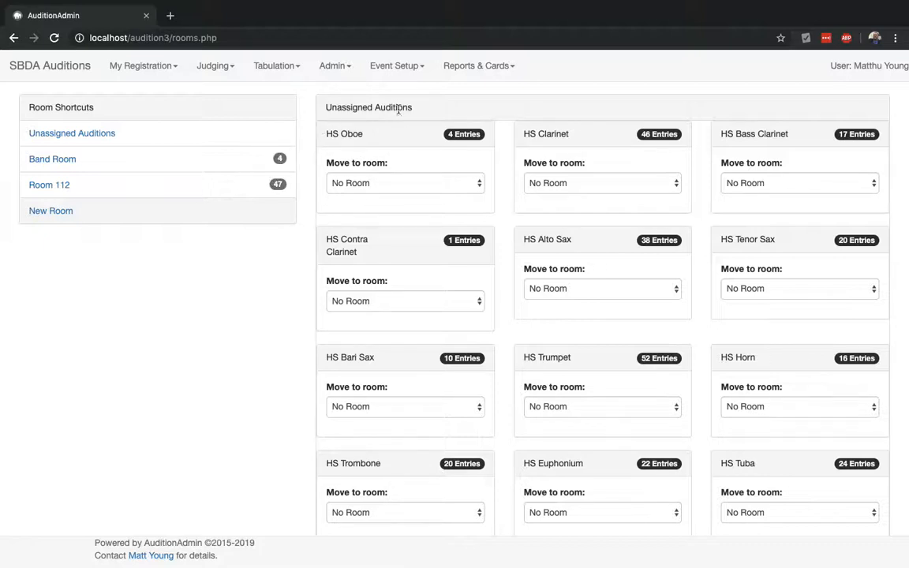
# Check the auditions in Band Room and Room 112, and reassign HS Bassoon from Room 112 to Band Room
pyautogui.scroll(-15, 423, 203)
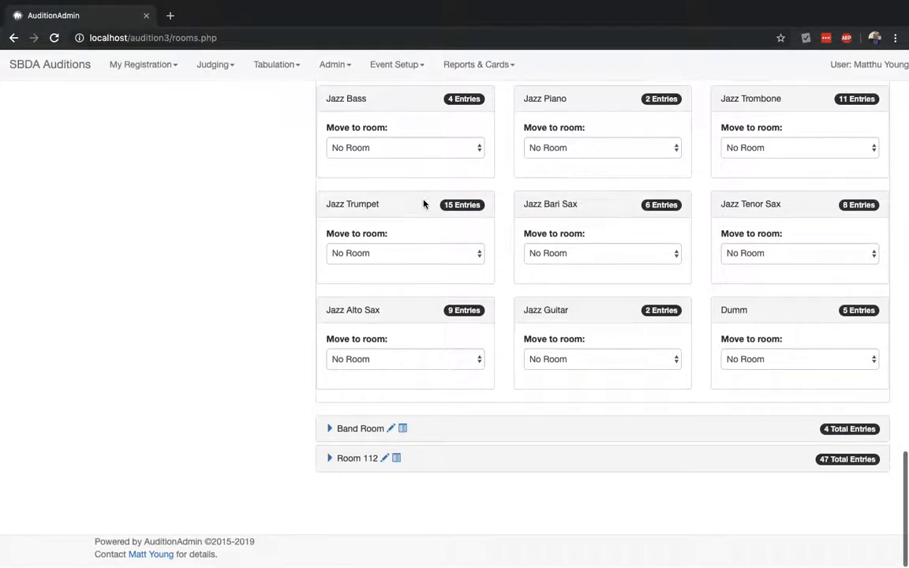
pyautogui.click(330, 429)
pyautogui.scroll(-2, 371, 418)
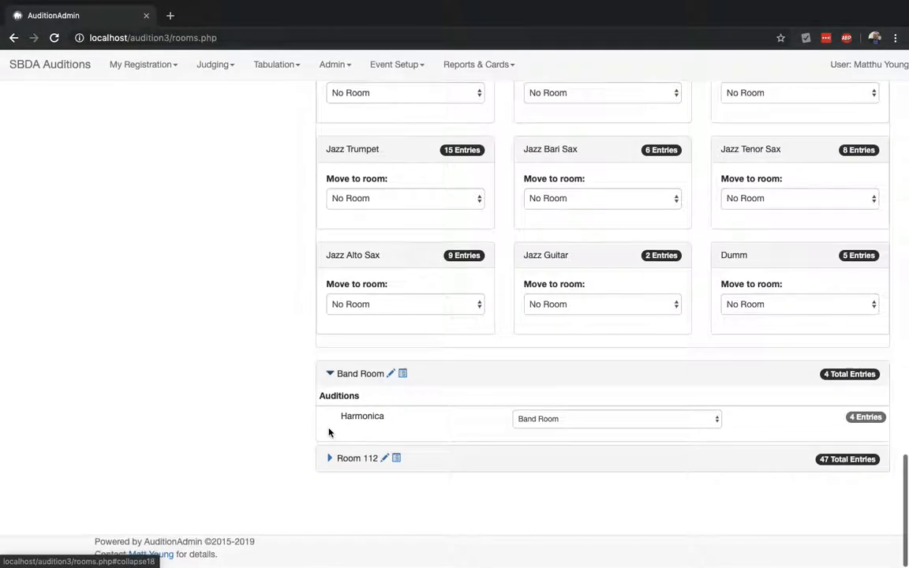
pyautogui.click(330, 459)
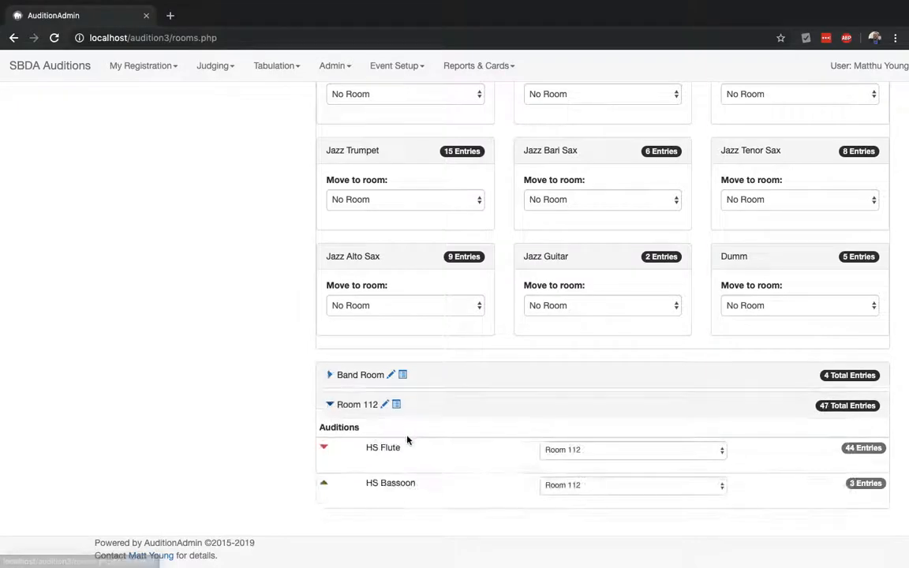
pyautogui.scroll(-1, 490, 477)
pyautogui.click(577, 457)
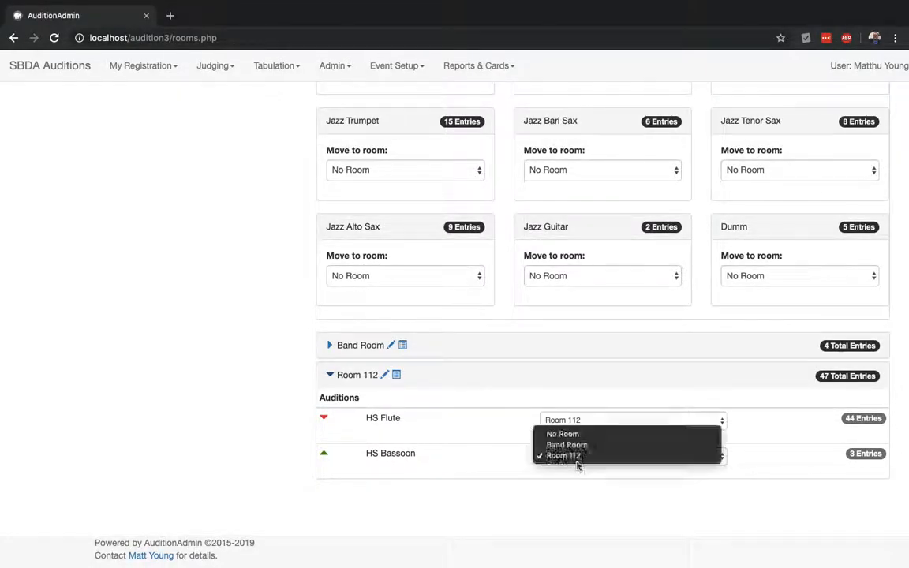
pyautogui.click(577, 448)
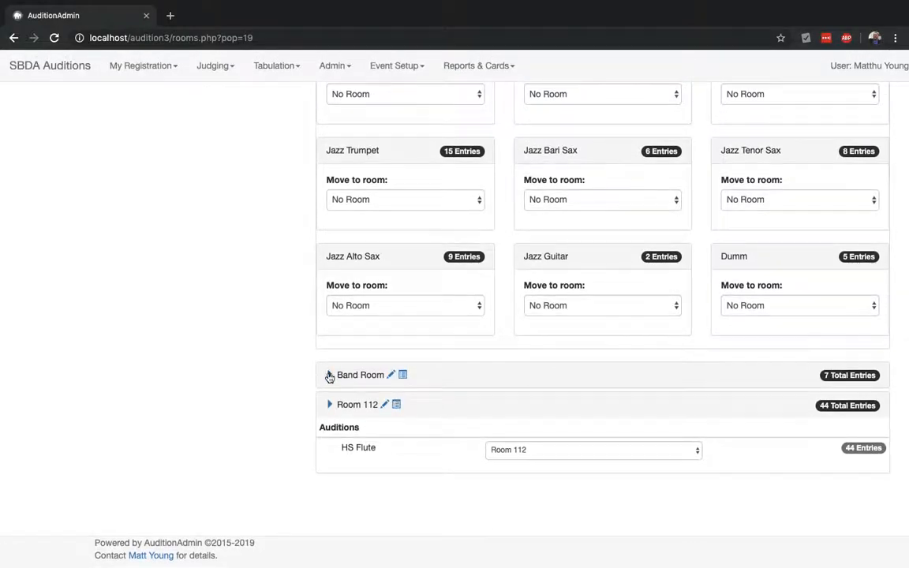
# Move HS Bassoon above Harmonica in Band Room's audition order and show the room's auditions again
pyautogui.click(330, 376)
pyautogui.scroll(-1, 378, 386)
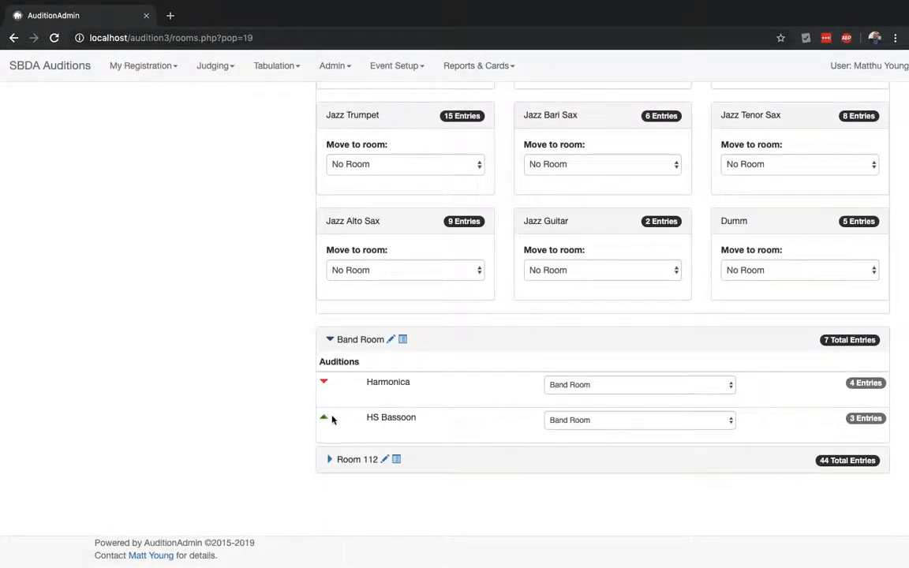
pyautogui.click(326, 421)
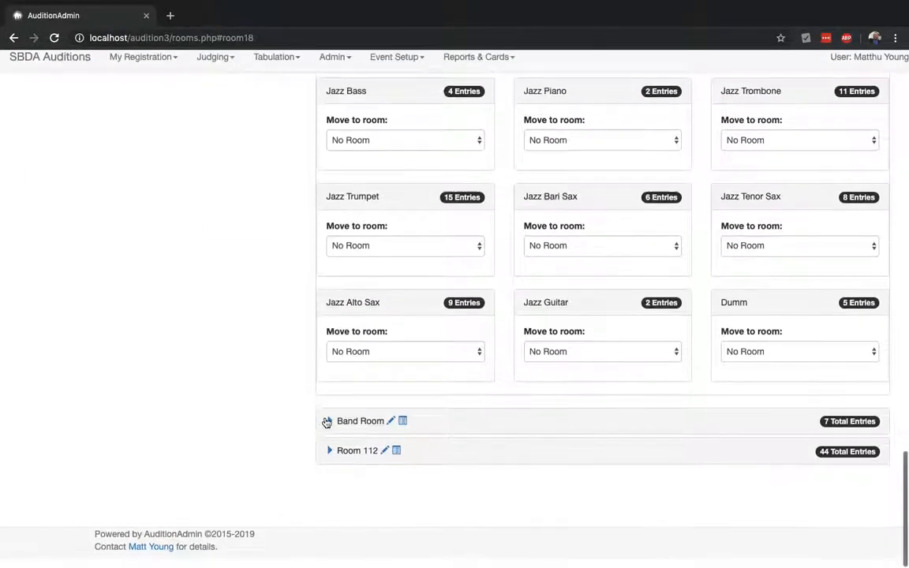
pyautogui.click(329, 428)
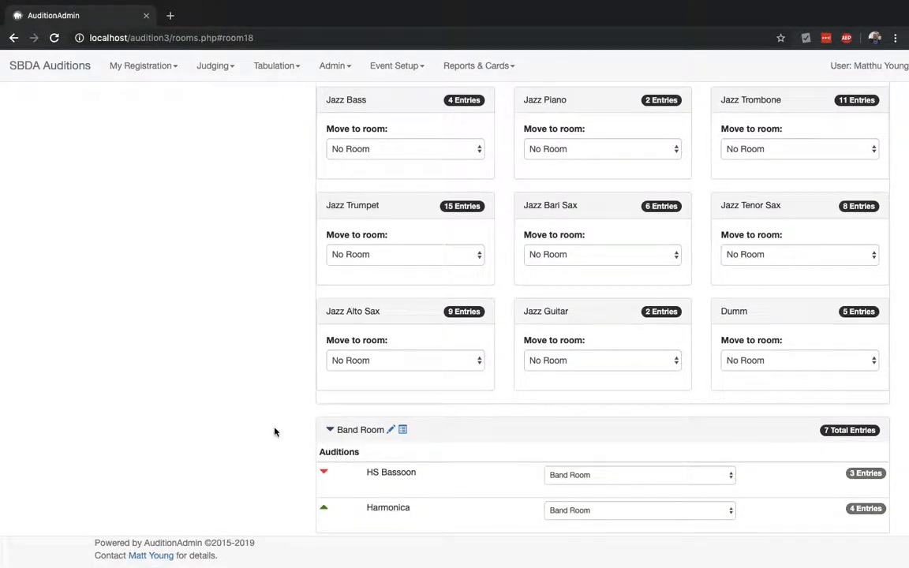
# Open the judging assignments and assign the third and sixth judges on the unassigned list to Room 112
pyautogui.click(395, 66)
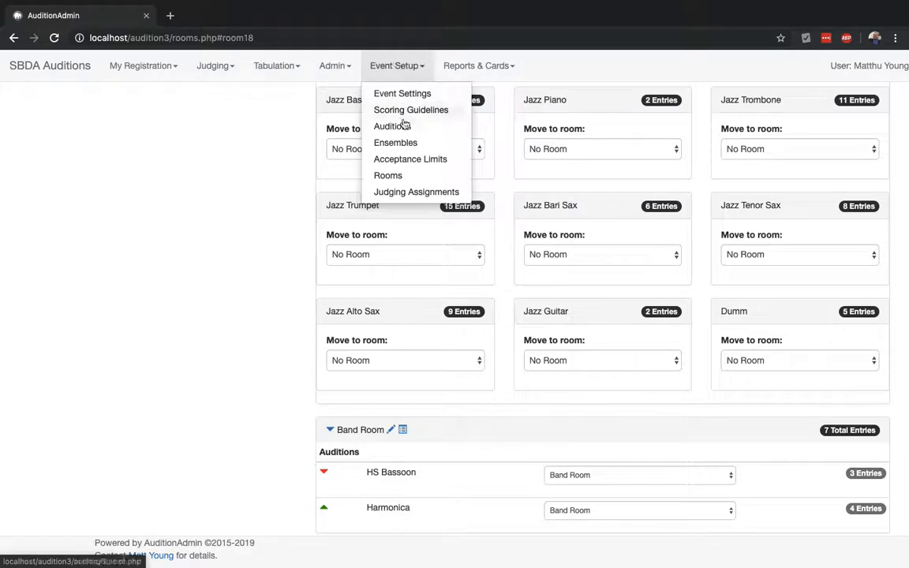
pyautogui.click(408, 193)
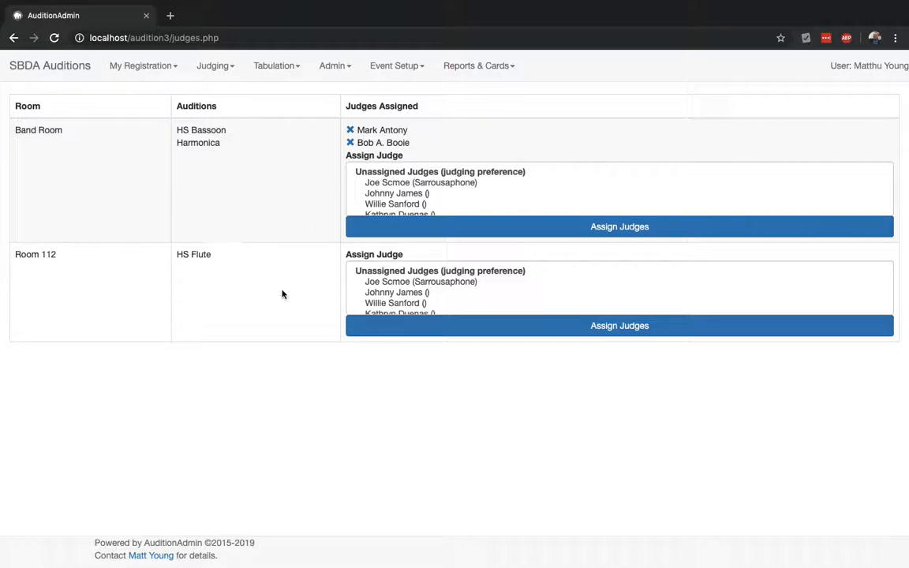
pyautogui.click(392, 302)
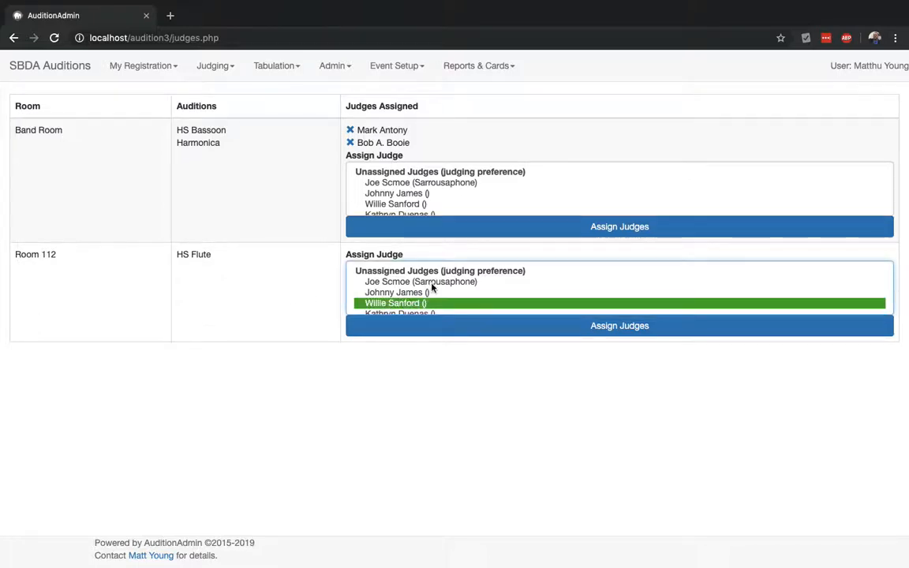
pyautogui.scroll(-1, 431, 288)
pyautogui.keyDown('super'); pyautogui.click(410, 308); pyautogui.keyUp('super')
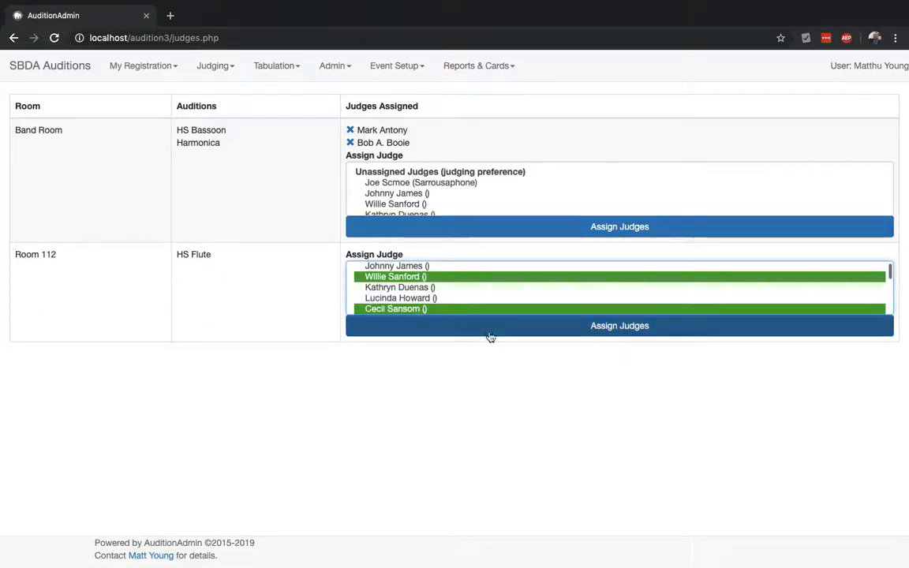
pyautogui.click(461, 332)
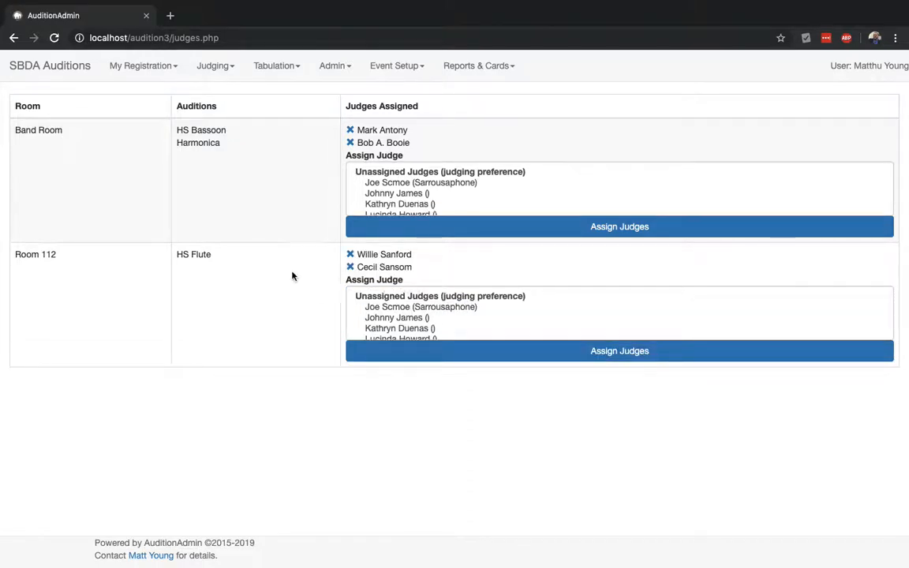
# Open the user administration list and examine the accounts with their schools, judging preferences and contact details
pyautogui.click(405, 65)
pyautogui.click(403, 64)
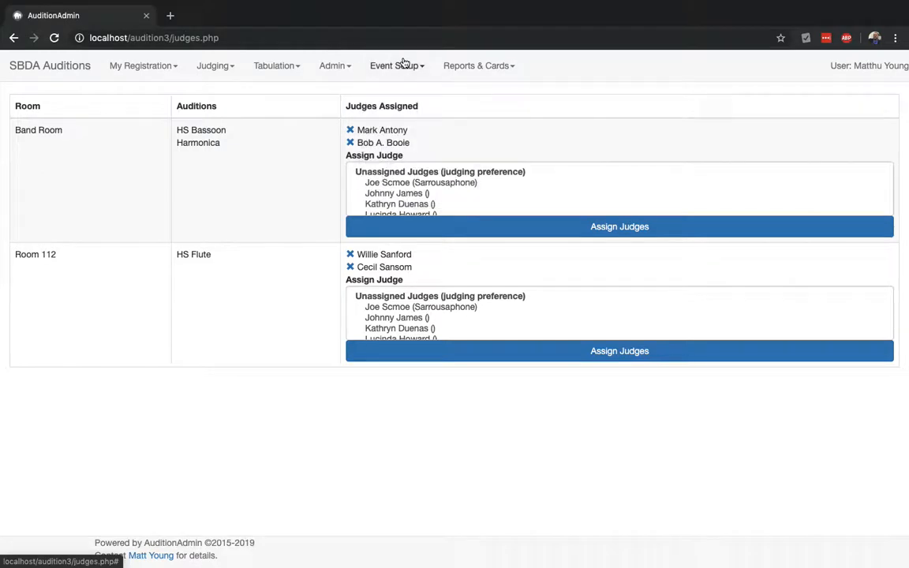
pyautogui.click(344, 67)
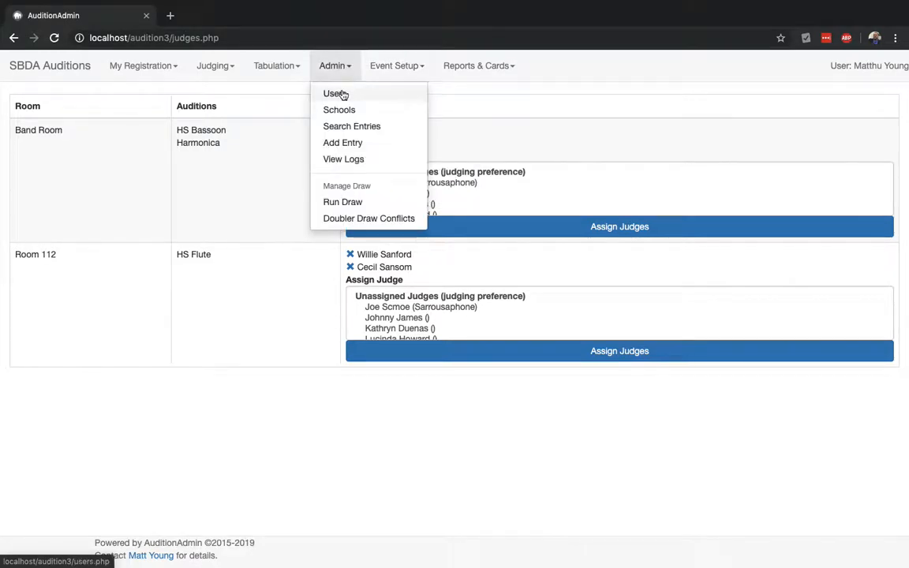
pyautogui.click(341, 94)
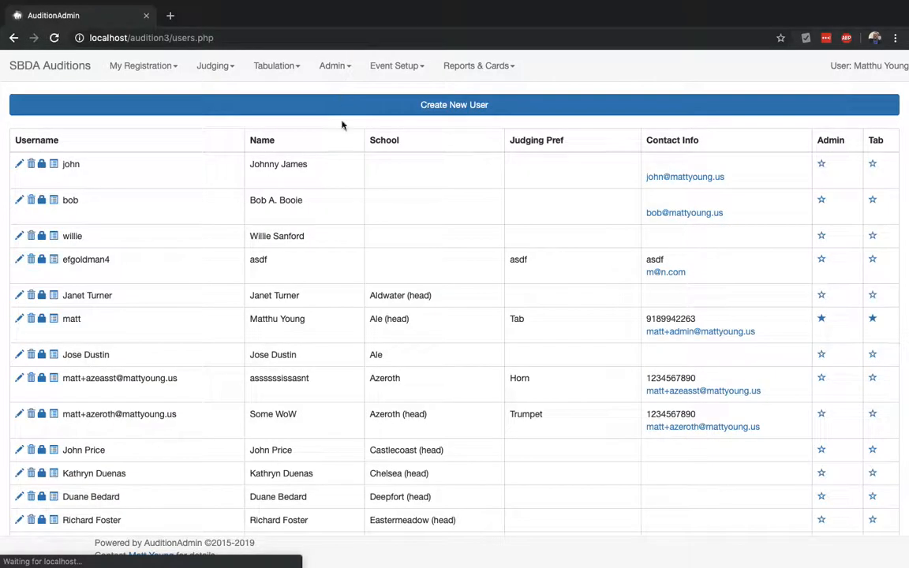
pyautogui.scroll(-10, 333, 257)
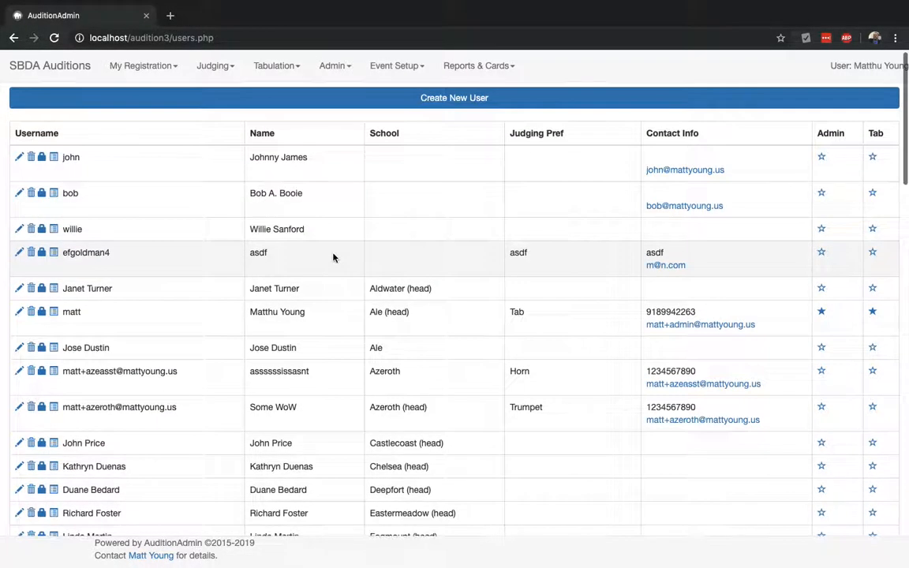
pyautogui.scroll(-5, 335, 256)
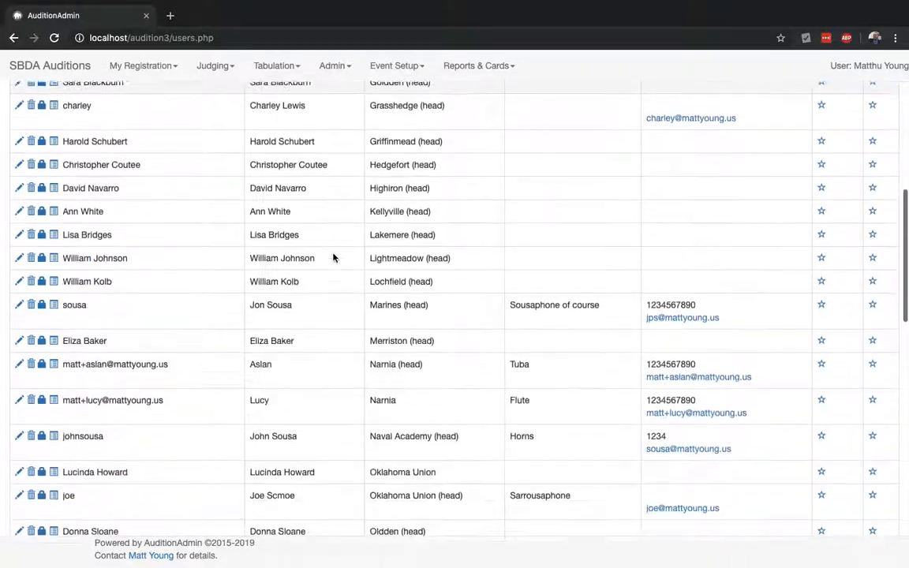
pyautogui.scroll(15, 335, 257)
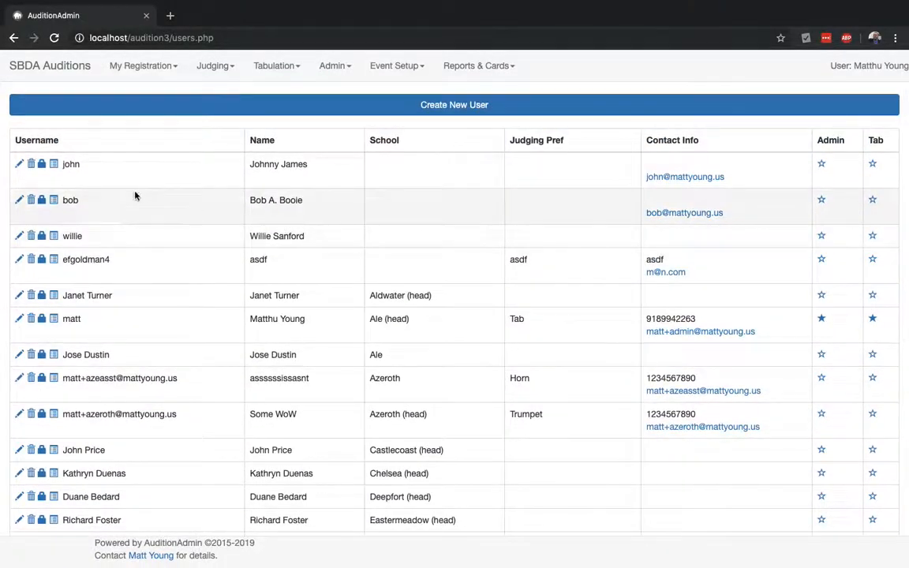
# View the first listed user's details, return to the list, and show the manual option for changing that user's password
pyautogui.click(18, 164)
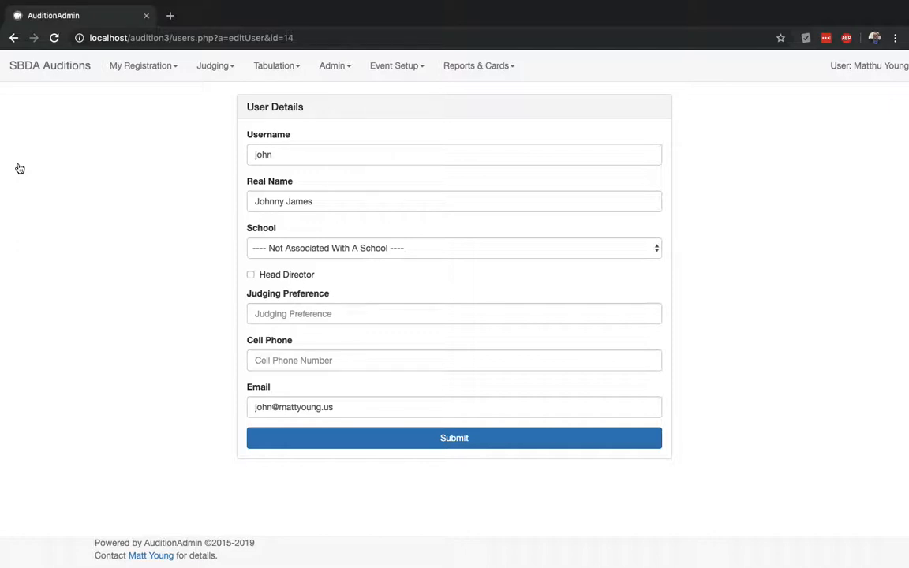
pyautogui.hotkey('alt', 'Left')
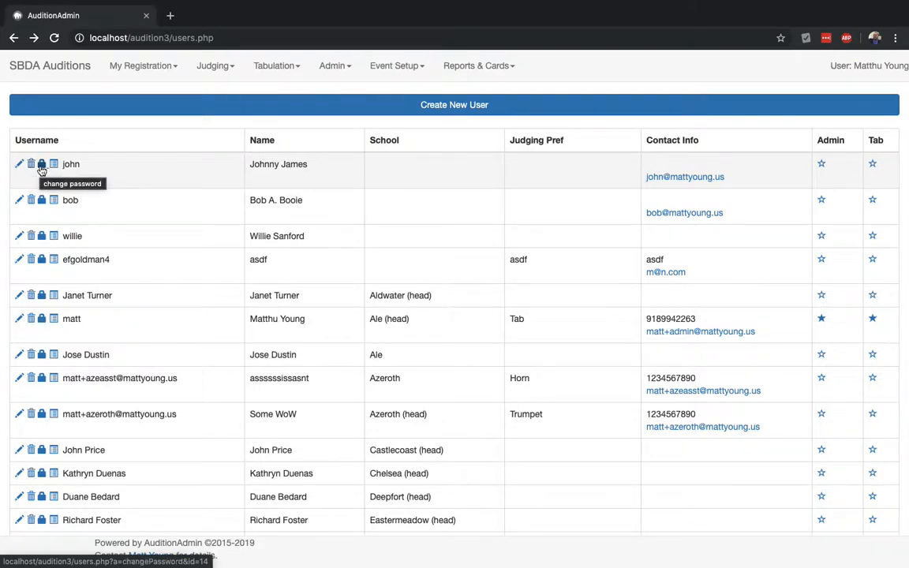
pyautogui.click(42, 166)
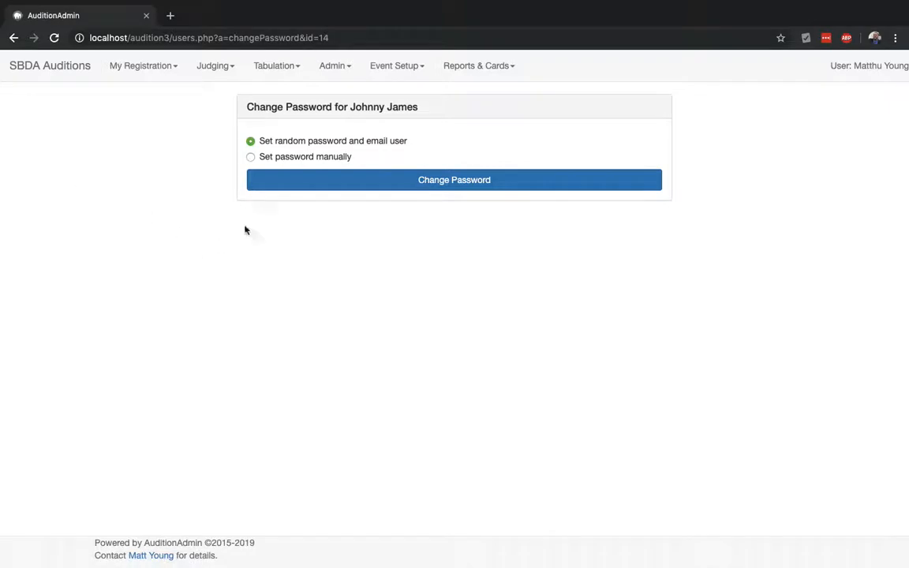
pyautogui.click(342, 158)
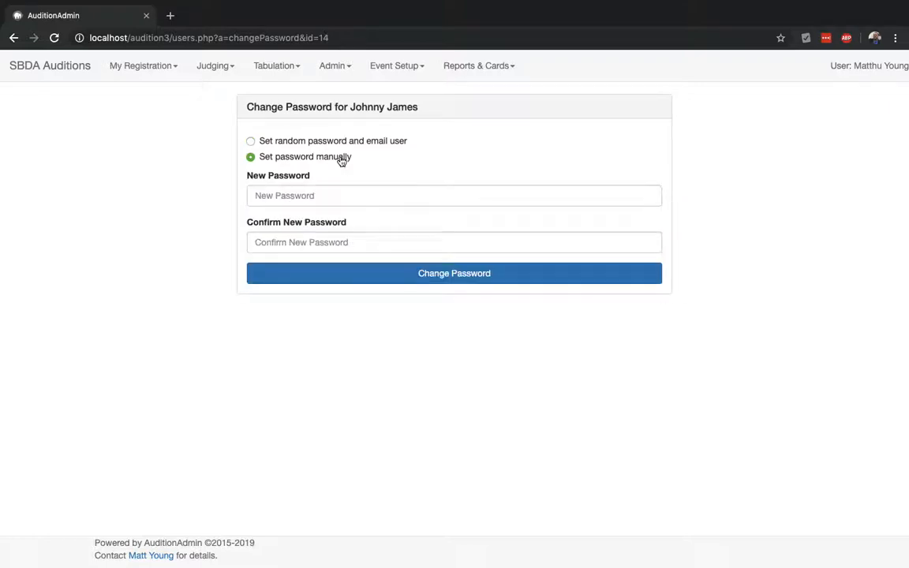
# Fill in a new password manually for the selected user and repeat it in the confirmation field
pyautogui.click(374, 192)
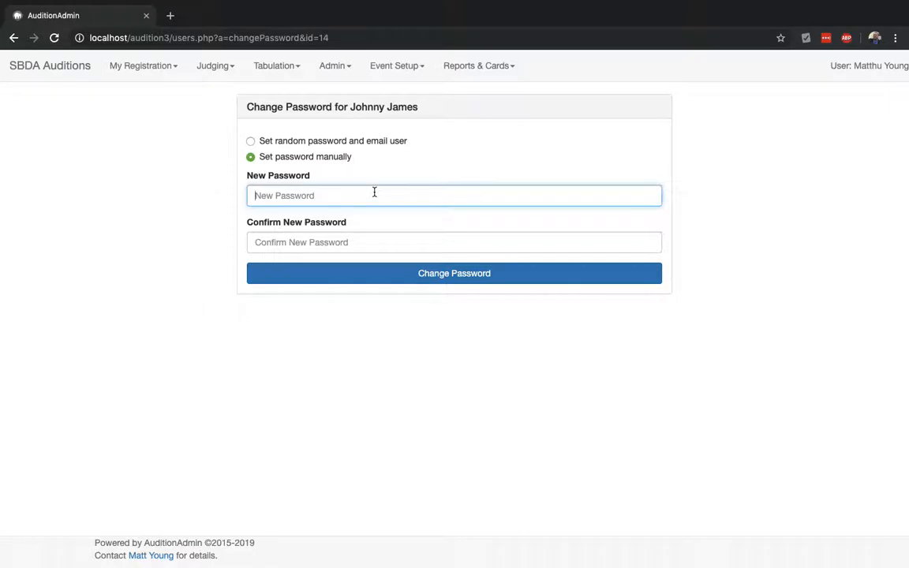
pyautogui.write('••••')
pyautogui.press('BackSpace')
pyautogui.press('BackSpace')
pyautogui.press('BackSpace')
pyautogui.press('BackSpace')
pyautogui.write('••••••')
pyautogui.click(258, 242)
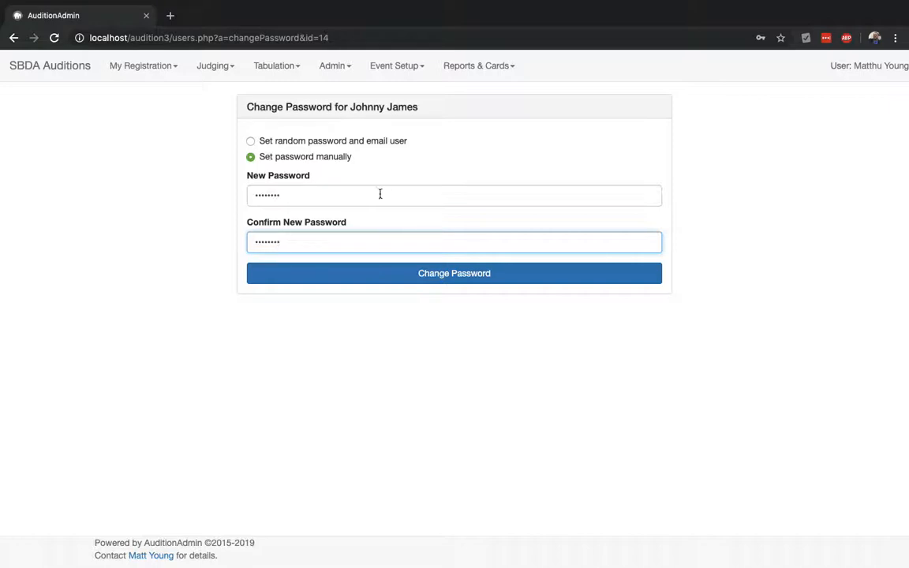
pyautogui.write('••••••••')
# Return to the user administration list and look through the accounts and their schools
pyautogui.click(330, 68)
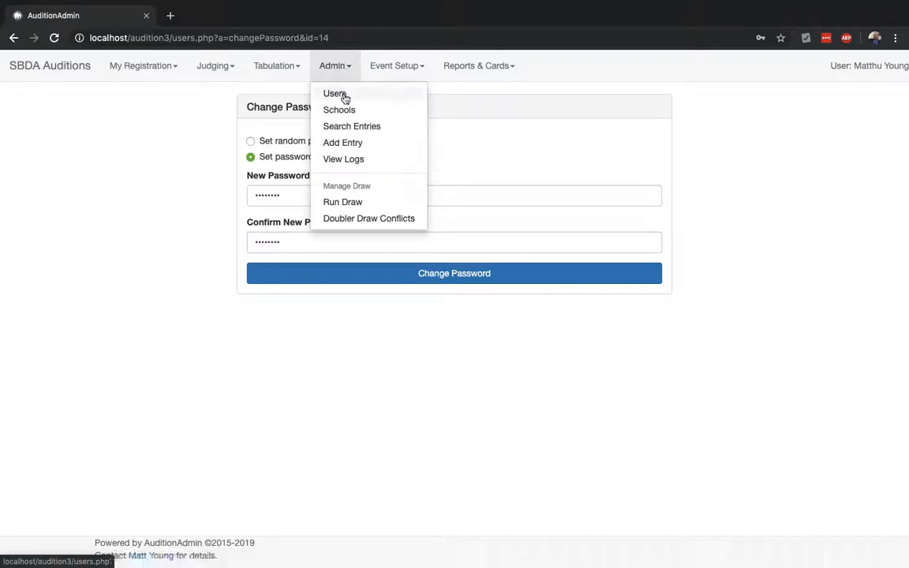
pyautogui.click(341, 95)
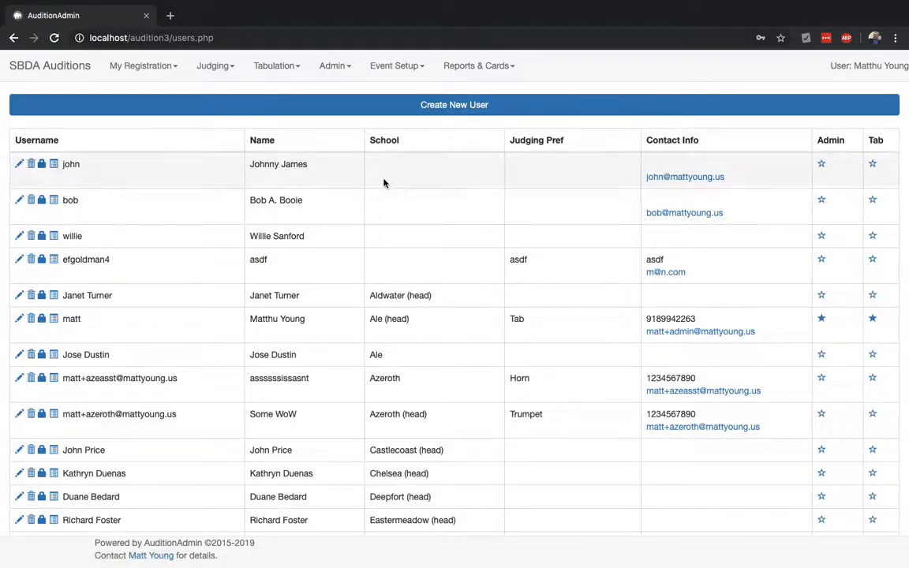
pyautogui.scroll(-1, 389, 203)
pyautogui.scroll(-7, 388, 203)
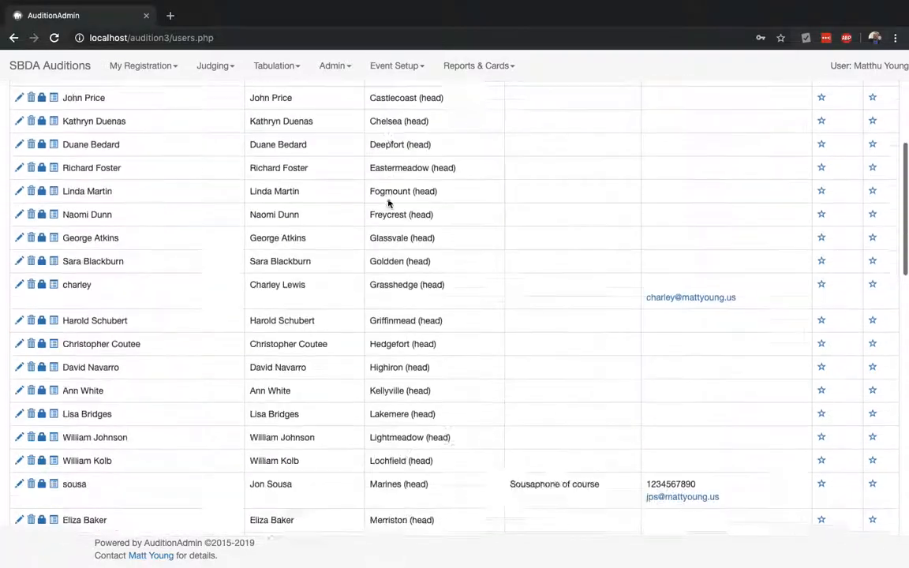
pyautogui.scroll(8, 391, 203)
# Open the form for creating a user, view its school choices, and go back to the user list
pyautogui.click(439, 111)
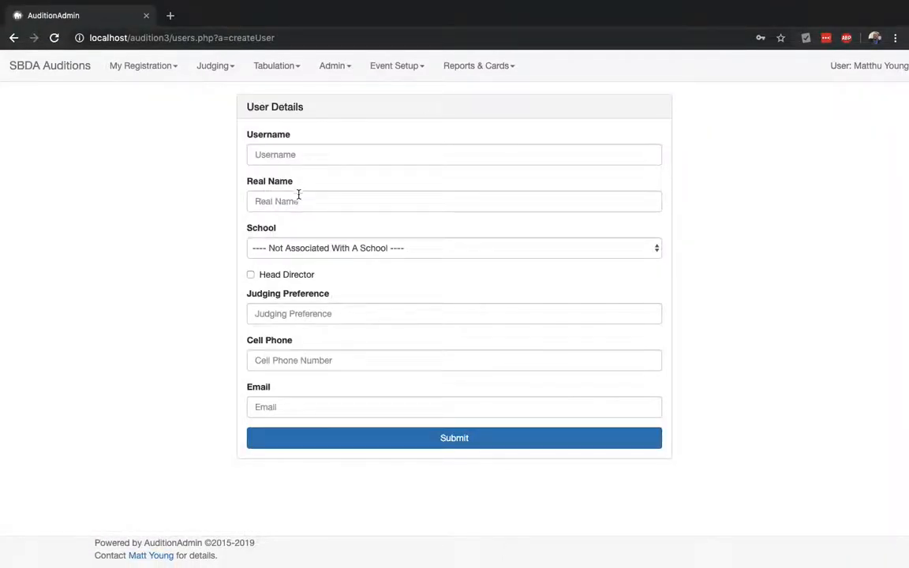
pyautogui.click(289, 253)
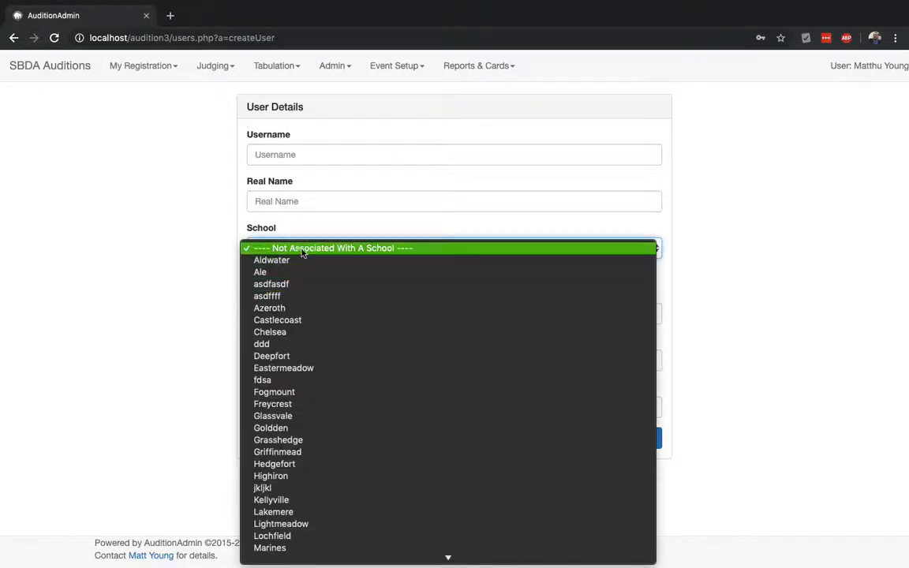
pyautogui.click(305, 249)
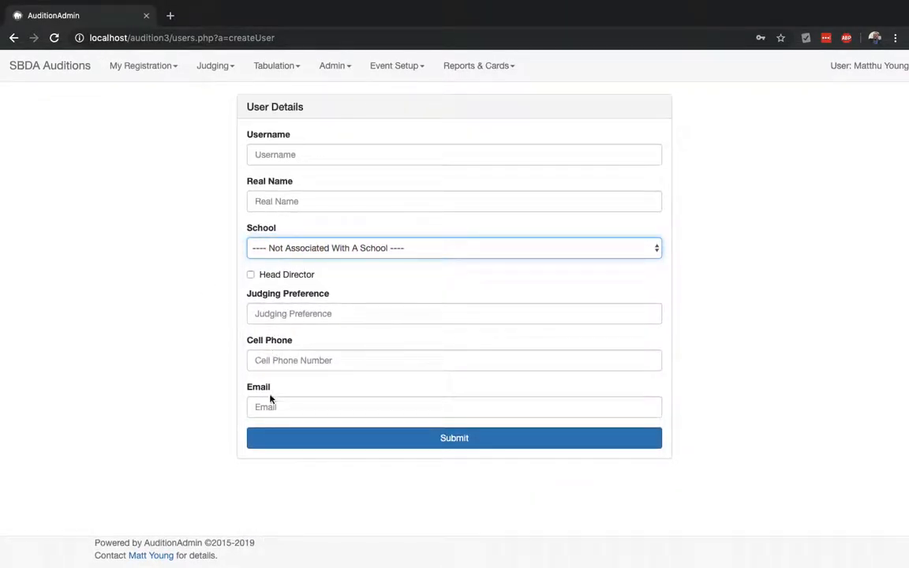
pyautogui.hotkey('alt', 'Left')
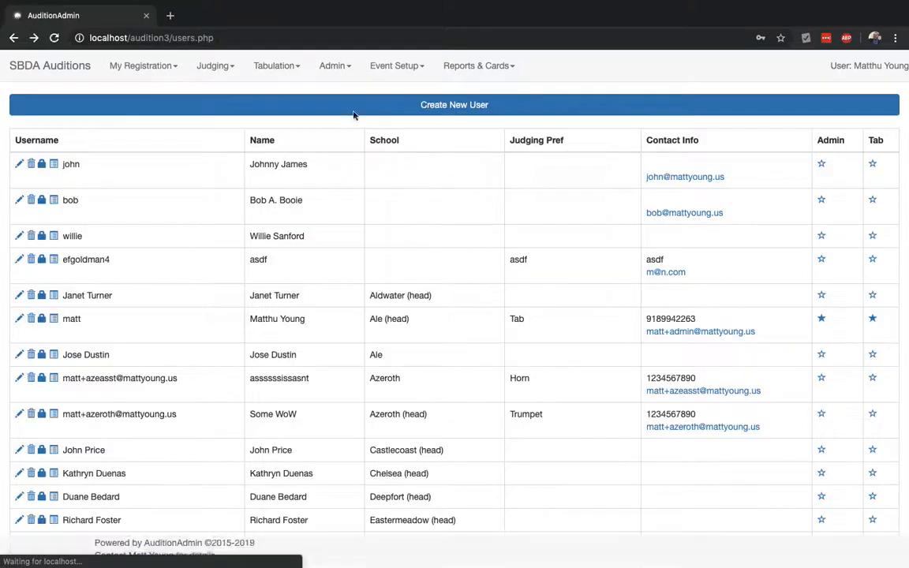
# Open the schools administration list, view the history log of the Aldwater school, and close it
pyautogui.click(340, 68)
pyautogui.click(339, 110)
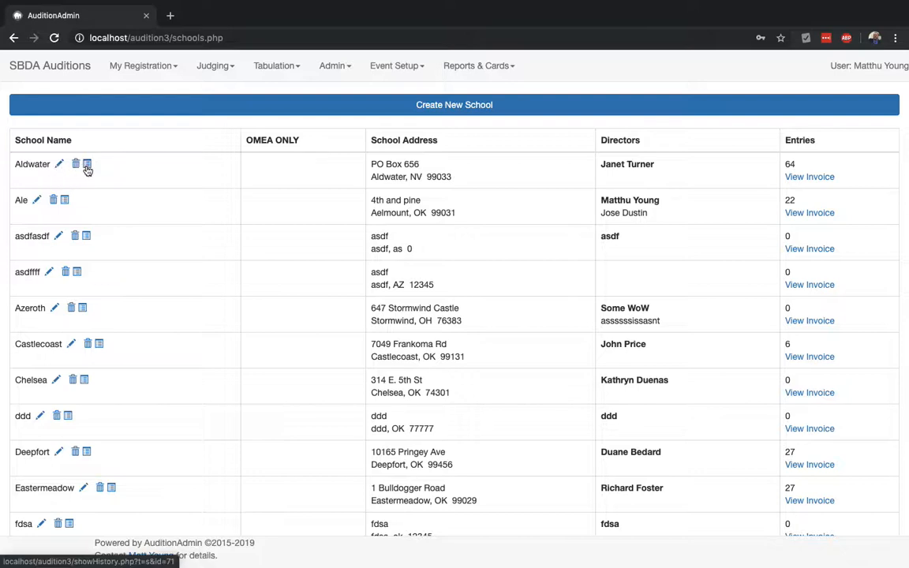
pyautogui.click(87, 168)
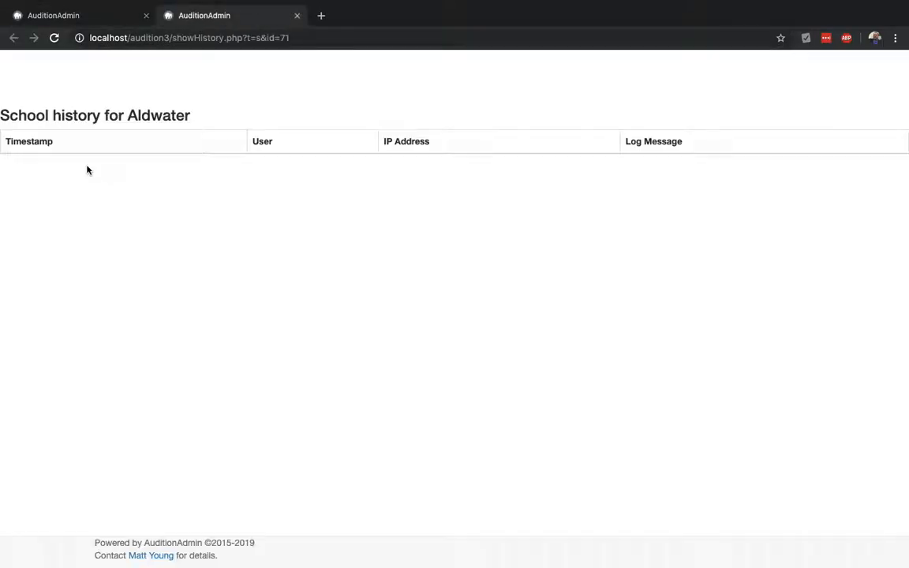
pyautogui.press('super+w')
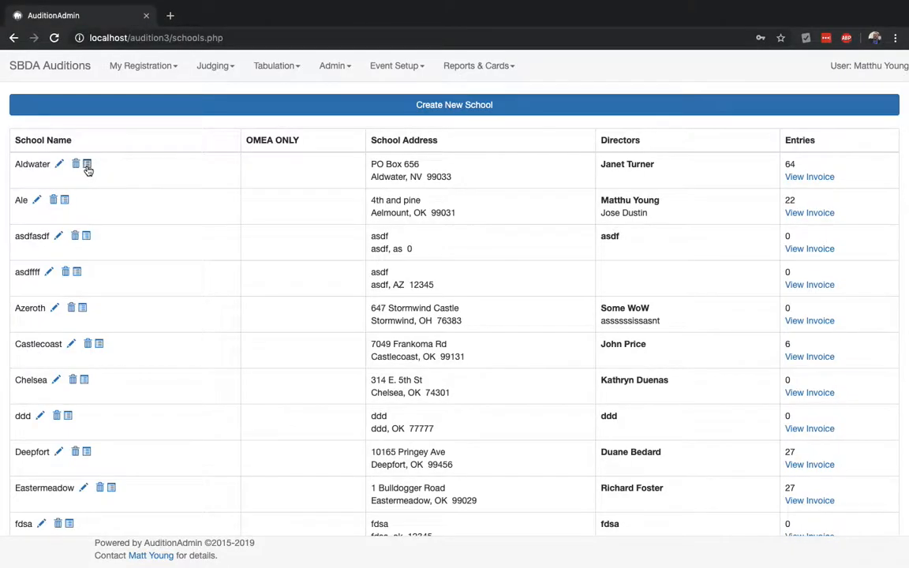
# View both pages of Aldwater's invoice, including its fee totals, and close the invoice
pyautogui.click(827, 179)
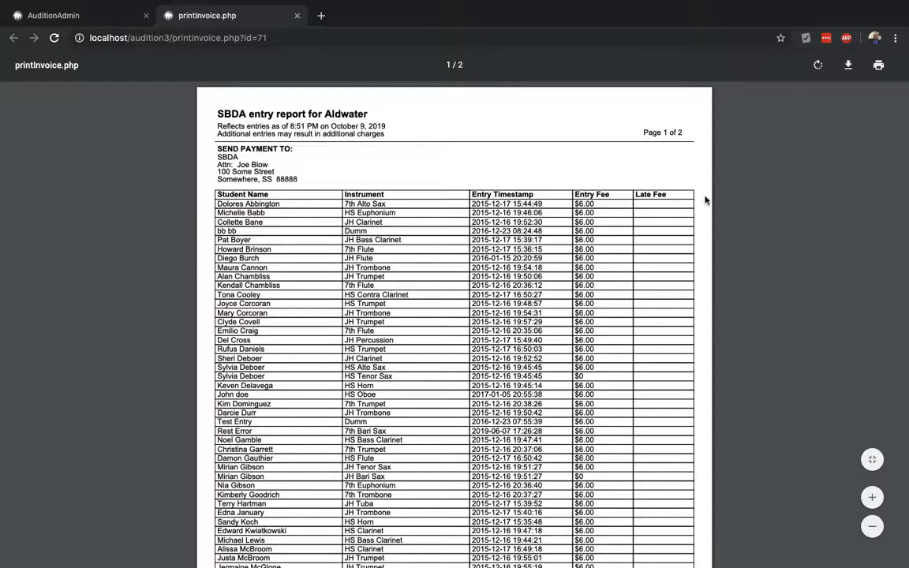
pyautogui.scroll(-3, 705, 200)
pyautogui.scroll(-10, 705, 199)
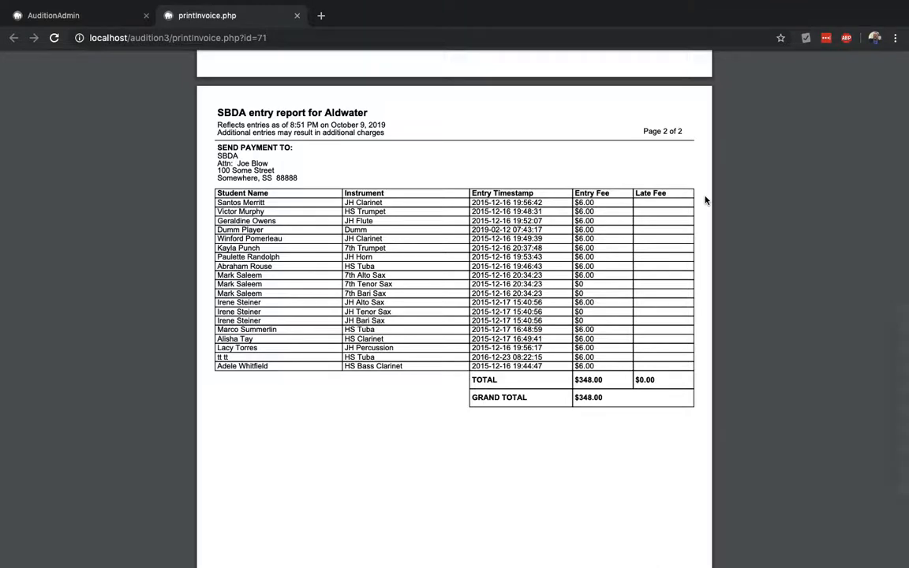
pyautogui.hotkey('ctrl', 'w')
# Open the entry search and search all schools and auditions by a student's first name
pyautogui.click(344, 67)
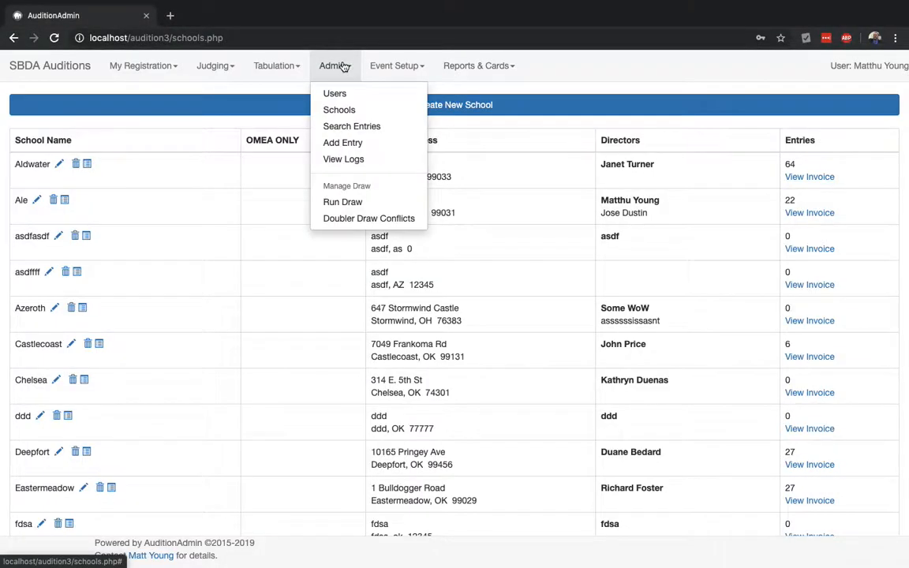
pyautogui.click(343, 129)
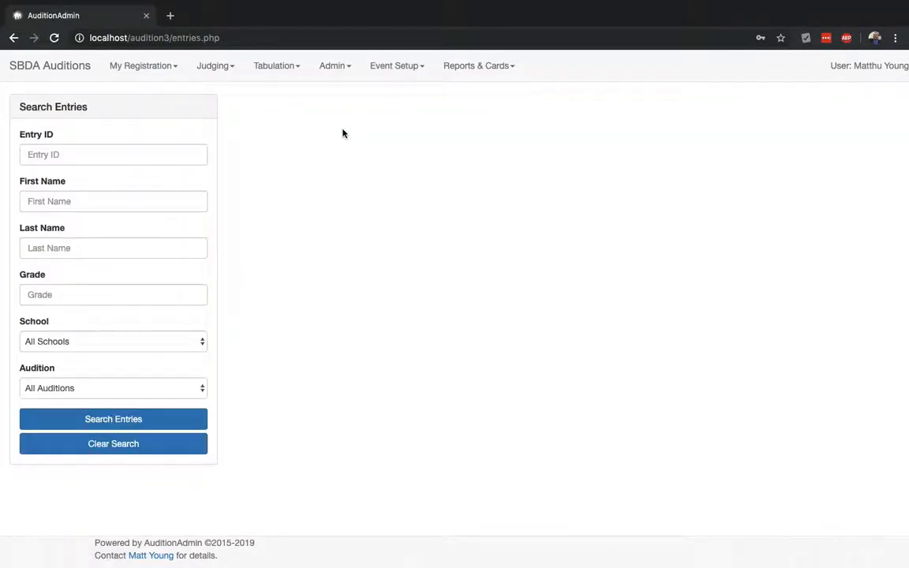
pyautogui.click(89, 199)
pyautogui.write('Matt')
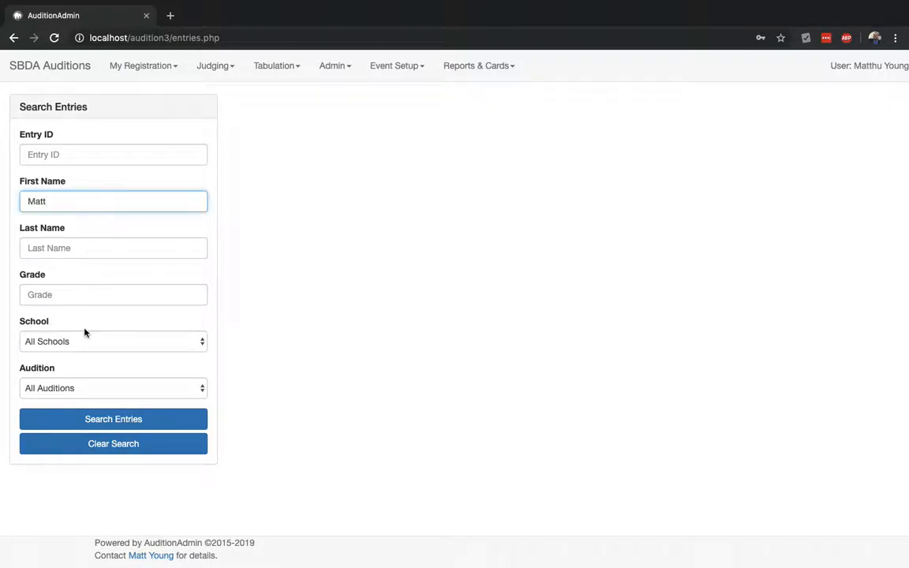
pyautogui.click(96, 420)
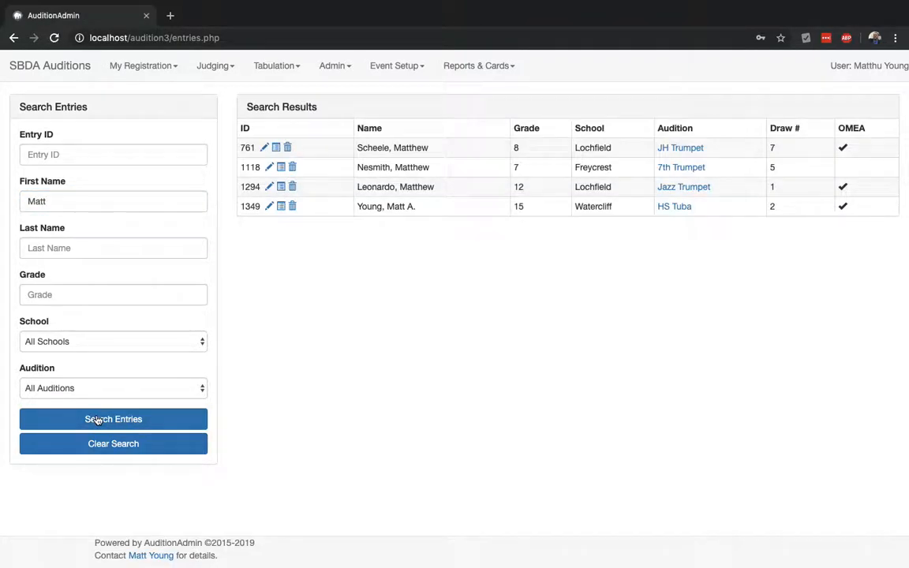
# Clear the first name criterion and search for the entries of the Azeroth school
pyautogui.doubleClick(76, 203)
pyautogui.press('BackSpace')
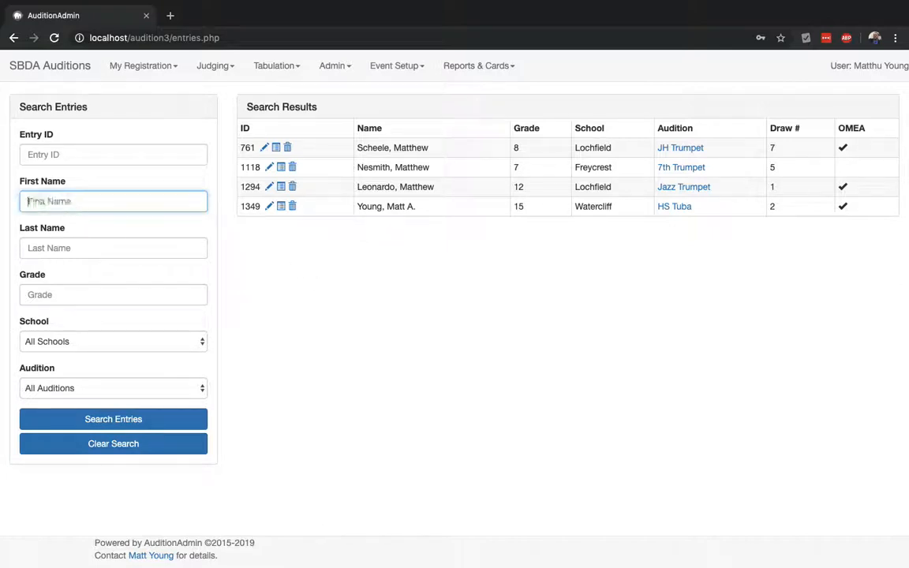
pyautogui.click(77, 350)
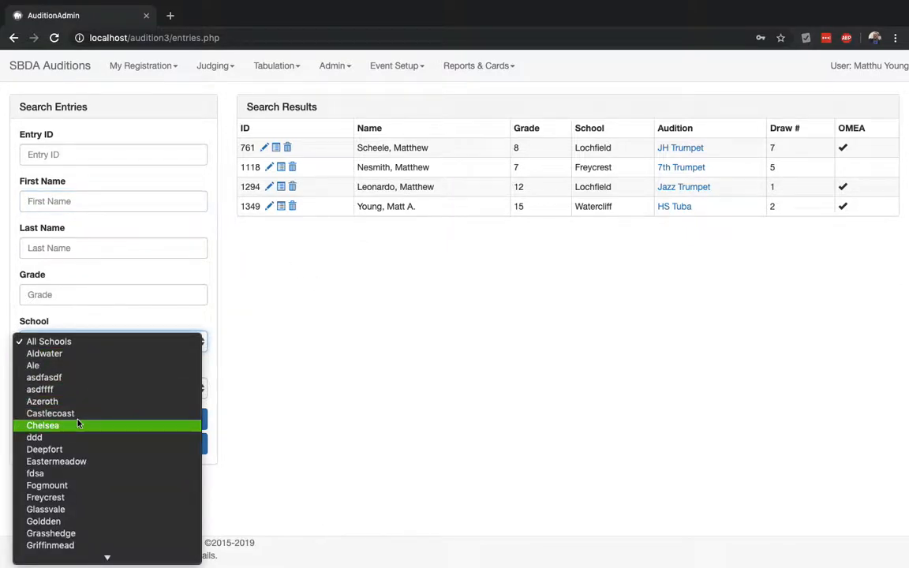
pyautogui.click(78, 399)
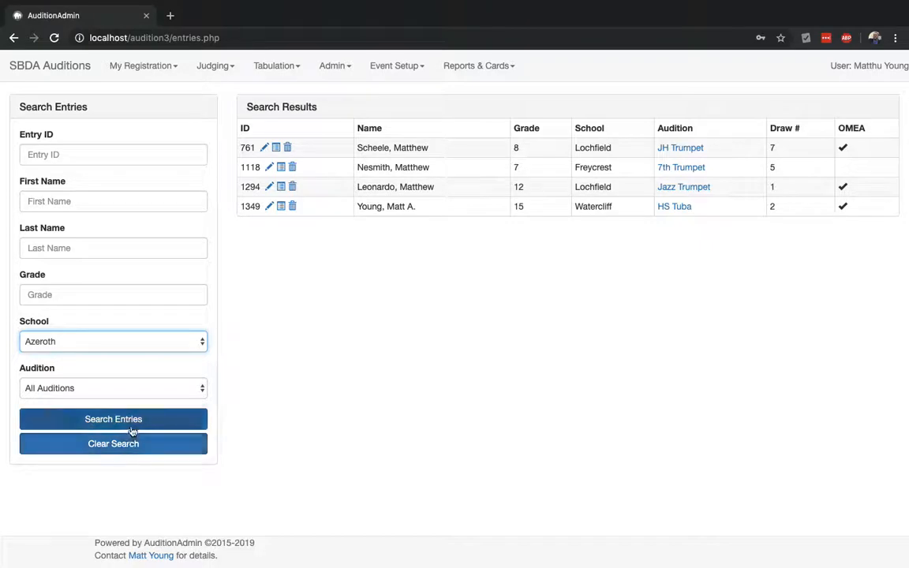
pyautogui.click(130, 428)
# Search for the entries of the Glassvale school and look through the results
pyautogui.click(85, 336)
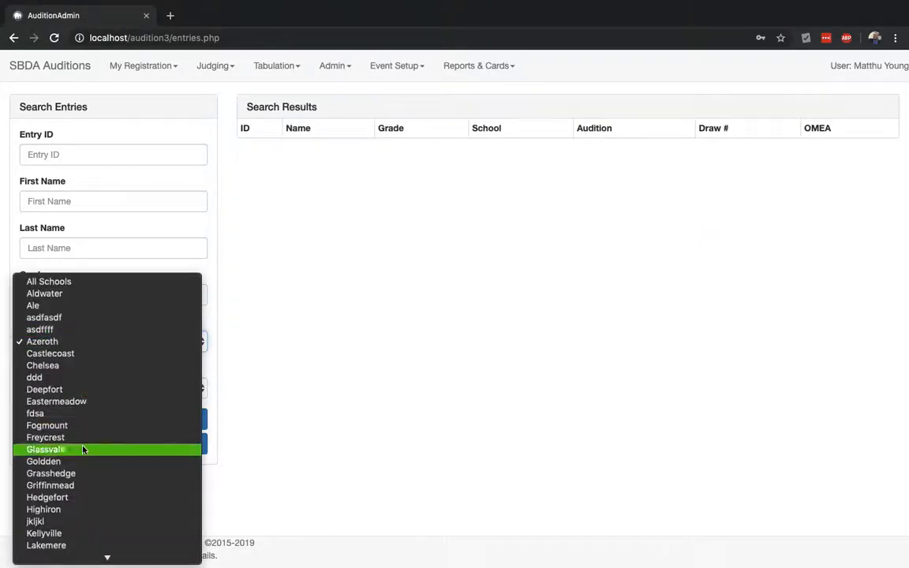
pyautogui.click(86, 450)
pyautogui.click(104, 426)
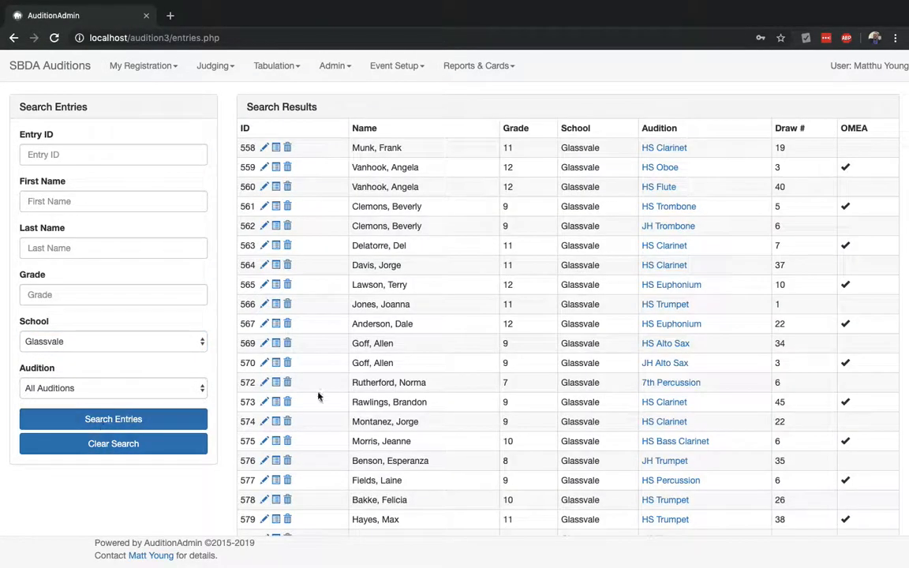
pyautogui.scroll(-15, 354, 401)
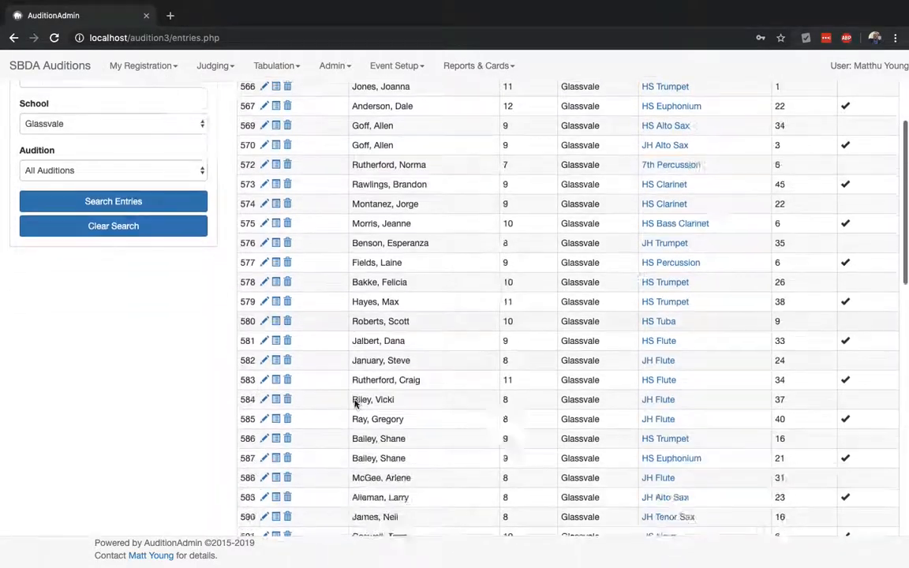
pyautogui.scroll(15, 354, 401)
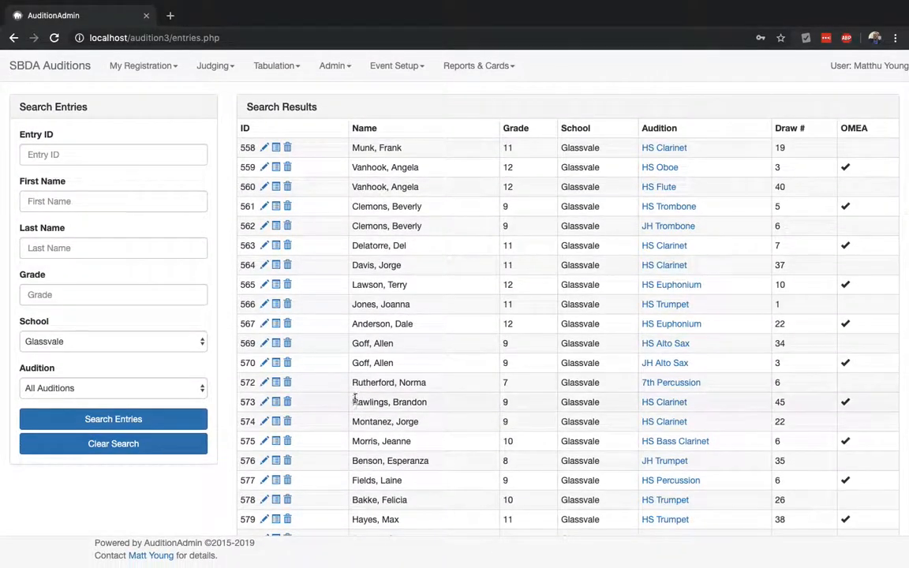
# View the edit form and the score details of the first Glassvale entry, returning to the search results after each
pyautogui.click(265, 147)
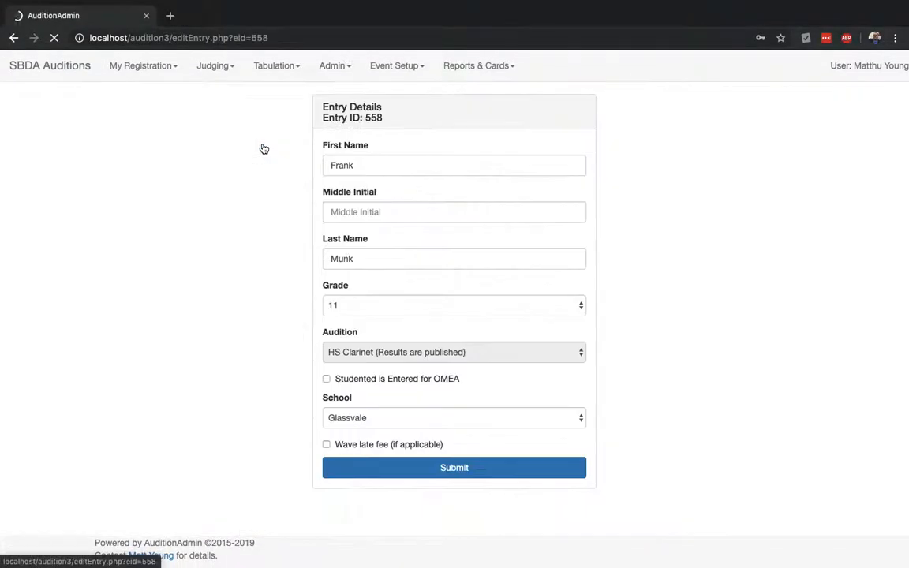
pyautogui.press('super+Left')
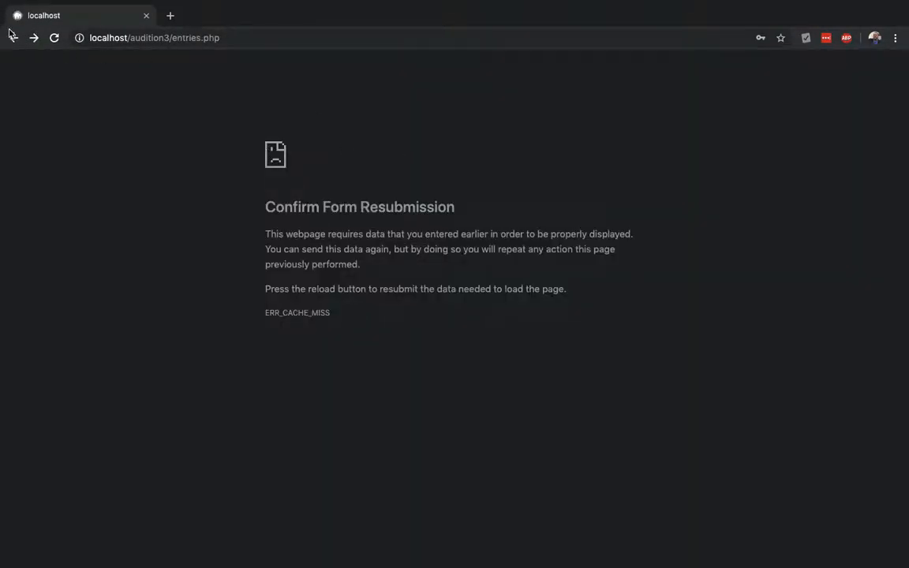
pyautogui.doubleClick(182, 37)
pyautogui.press('Return')
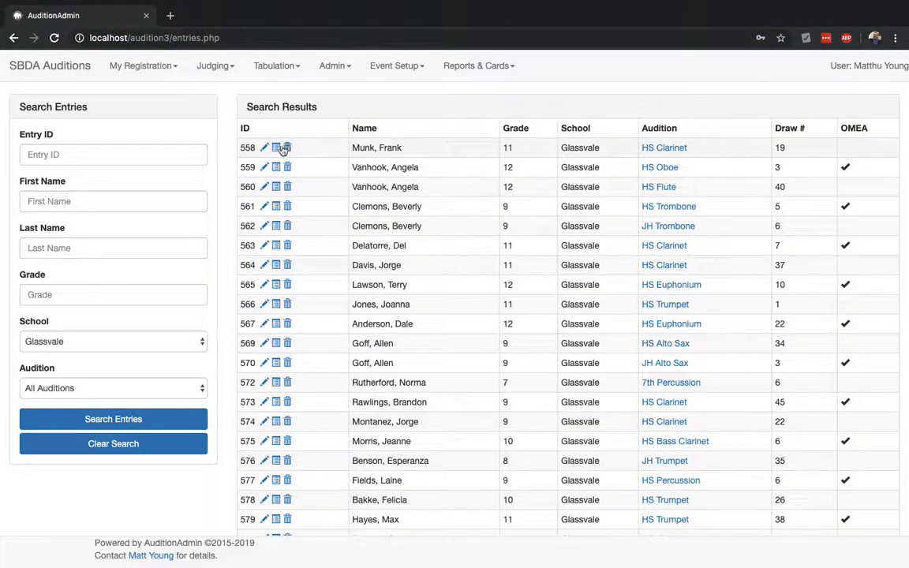
pyautogui.click(277, 150)
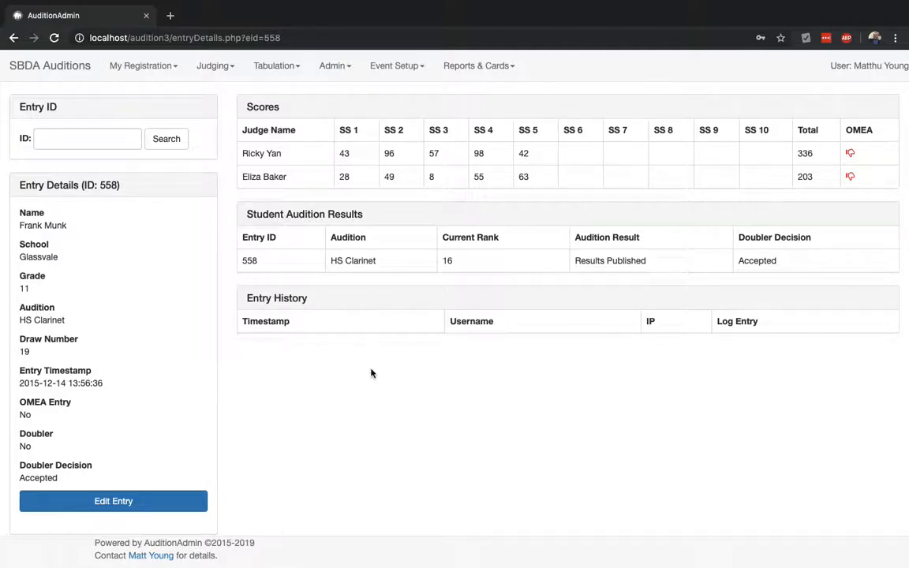
pyautogui.hotkey('alt', 'Left')
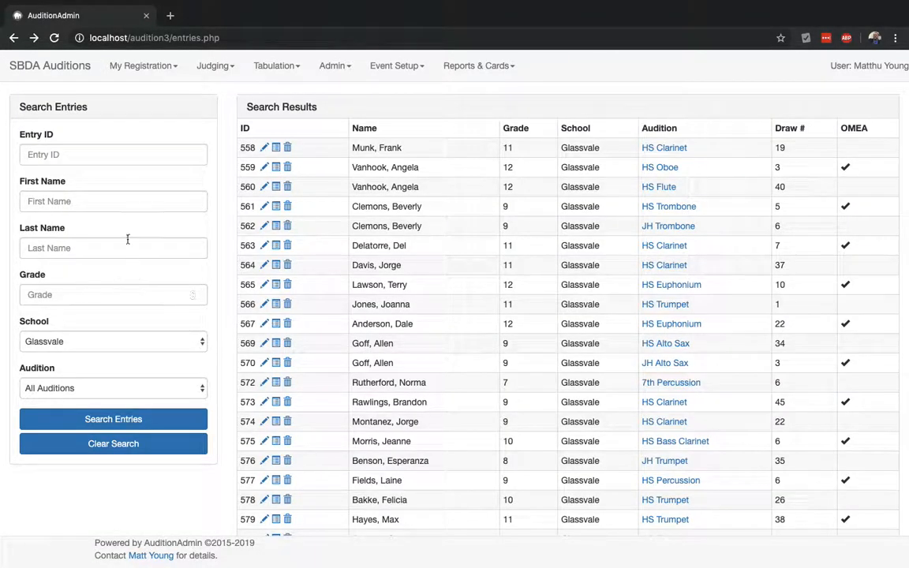
# Start adding a new entry, fill in the student's first and last name, and set the grade to 11
pyautogui.click(328, 67)
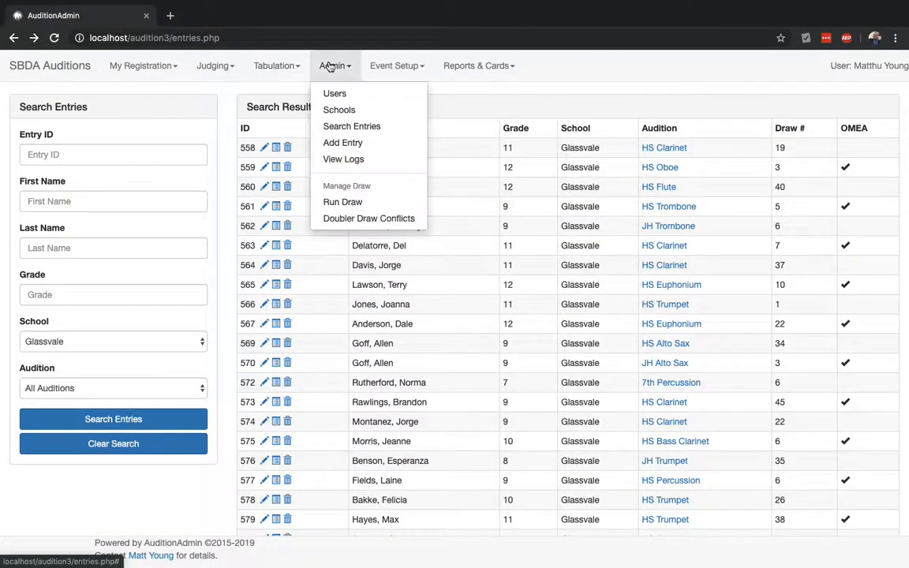
pyautogui.click(344, 143)
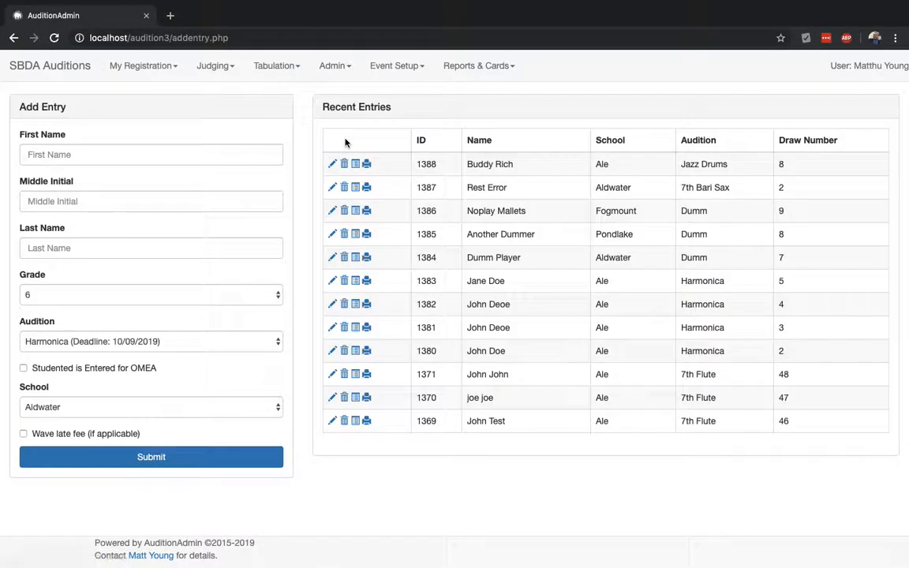
pyautogui.click(162, 154)
pyautogui.write('C')
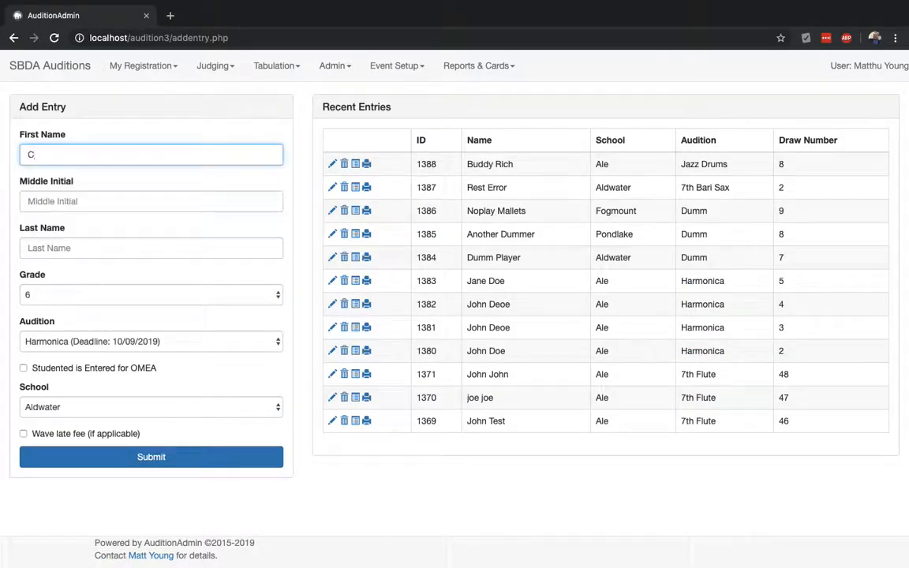
pyautogui.write('harlie')
pyautogui.press('Tab')
pyautogui.press('Tab')
pyautogui.write('Parker')
pyautogui.press('Tab')
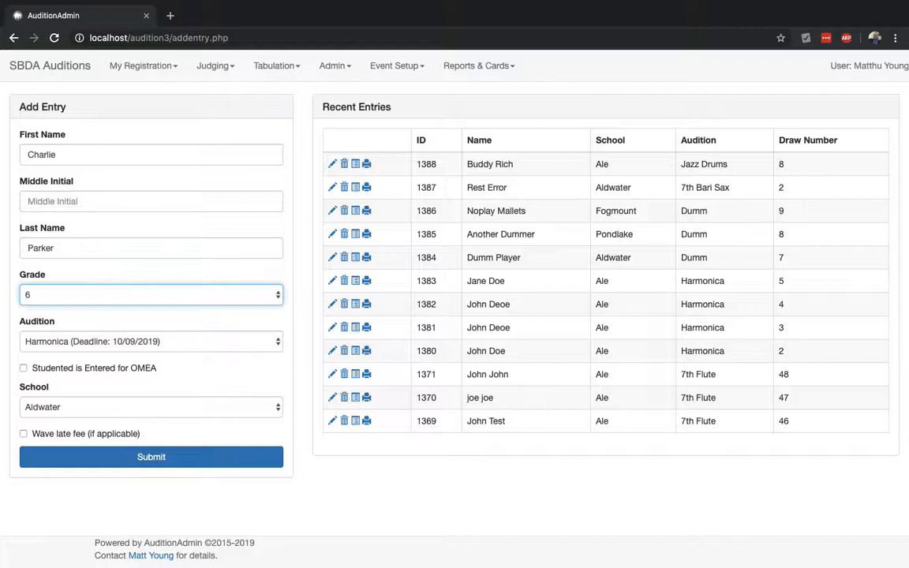
pyautogui.press('Tab')
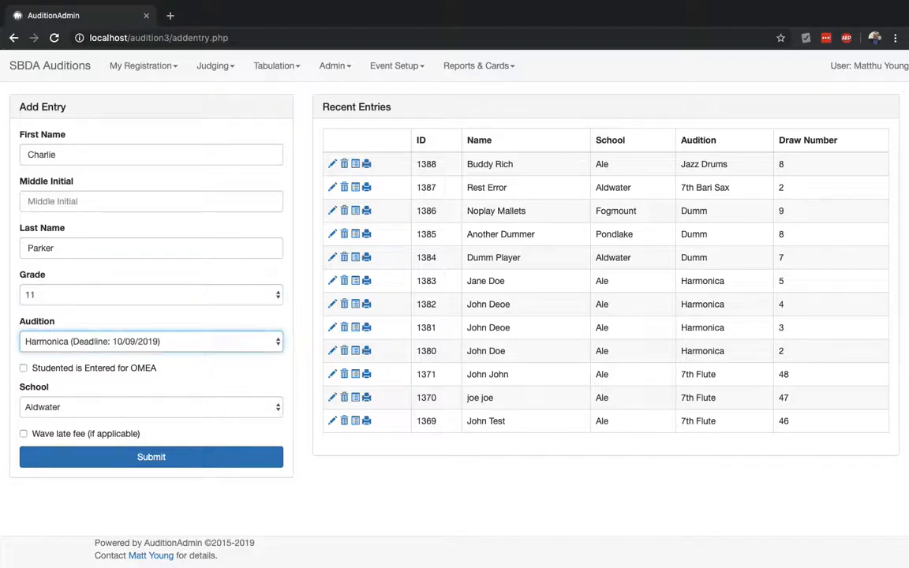
# Assign the entry to the HS Alto Sax audition with OMEA entry, school Castlecoast and the late fee waived, and submit it
pyautogui.press('space')
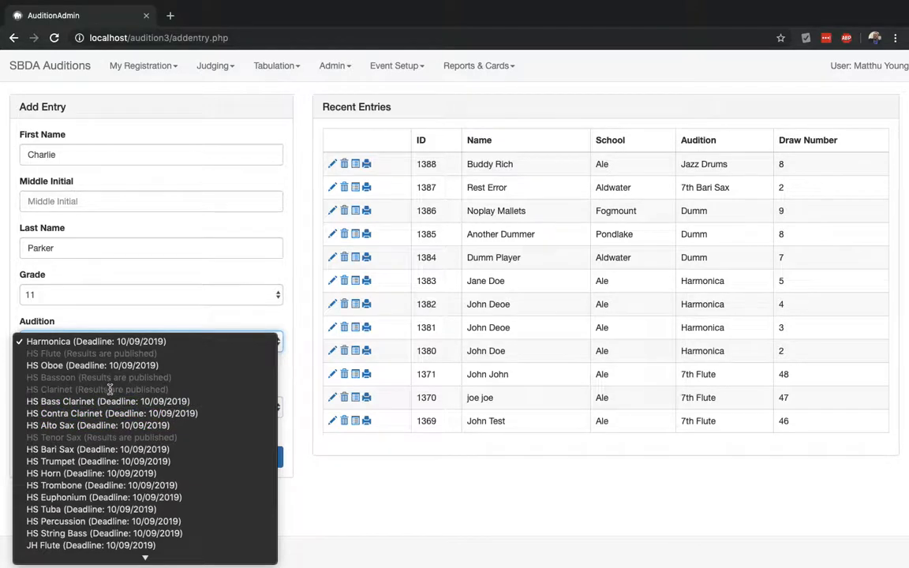
pyautogui.click(111, 425)
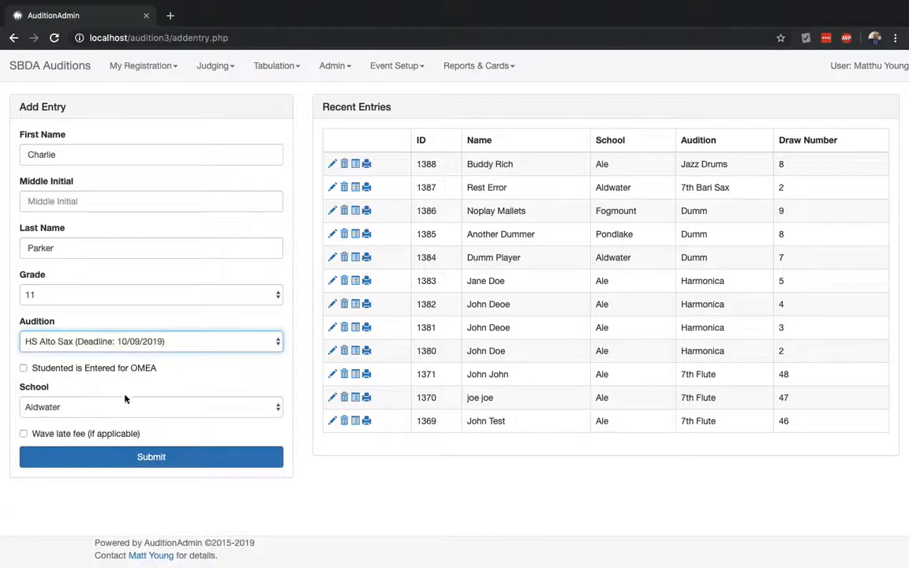
pyautogui.click(106, 371)
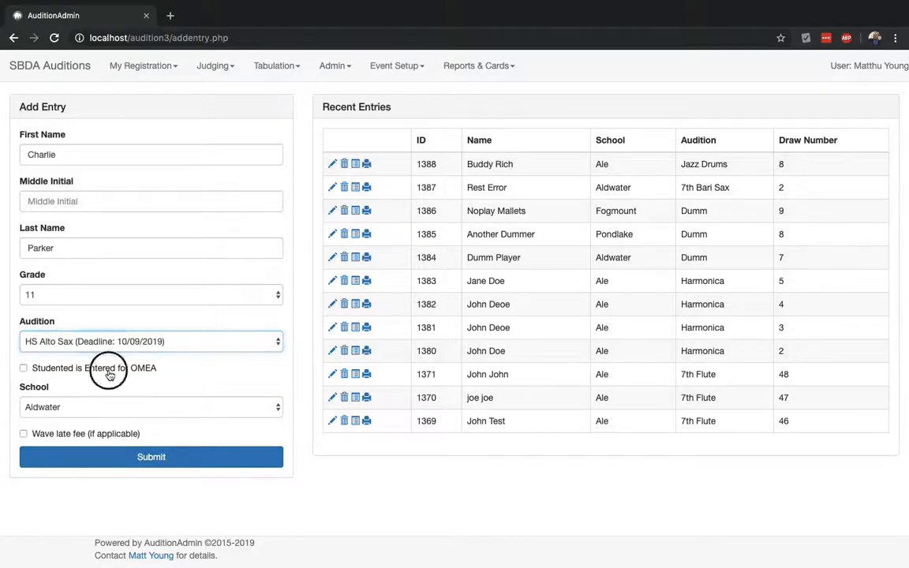
pyautogui.click(100, 407)
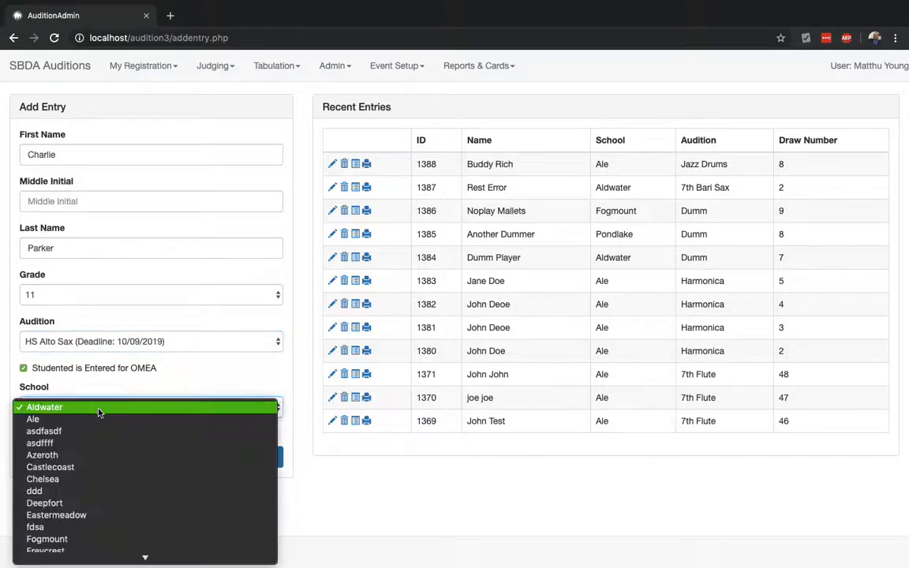
pyautogui.click(95, 465)
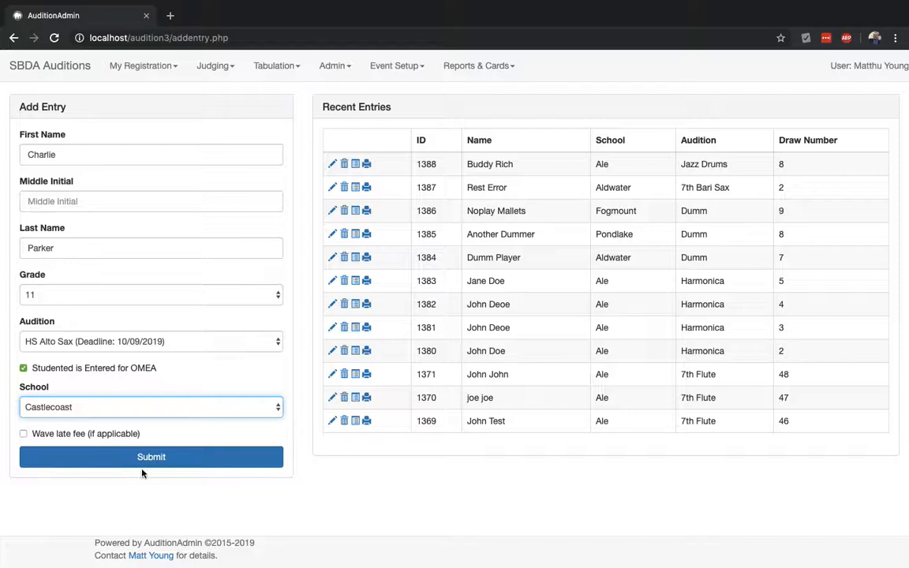
pyautogui.click(72, 437)
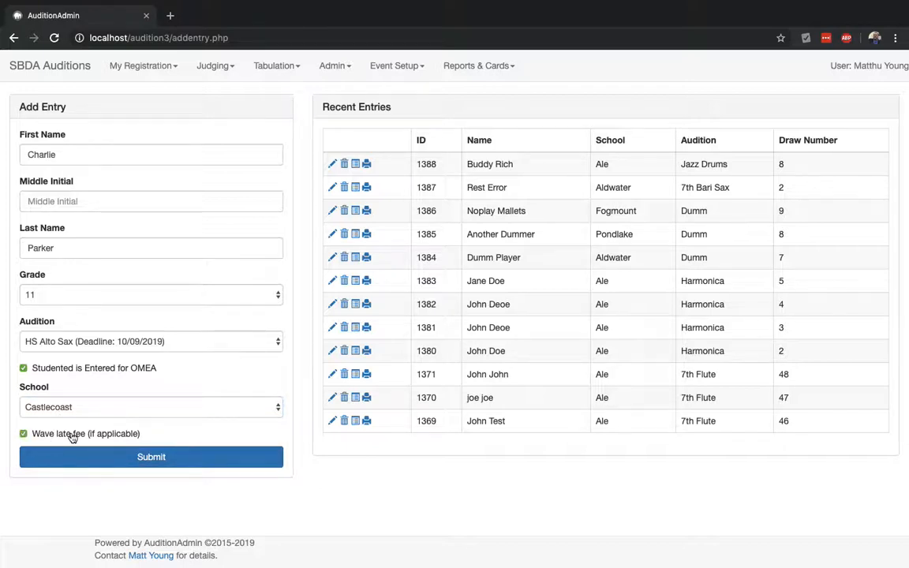
pyautogui.click(75, 457)
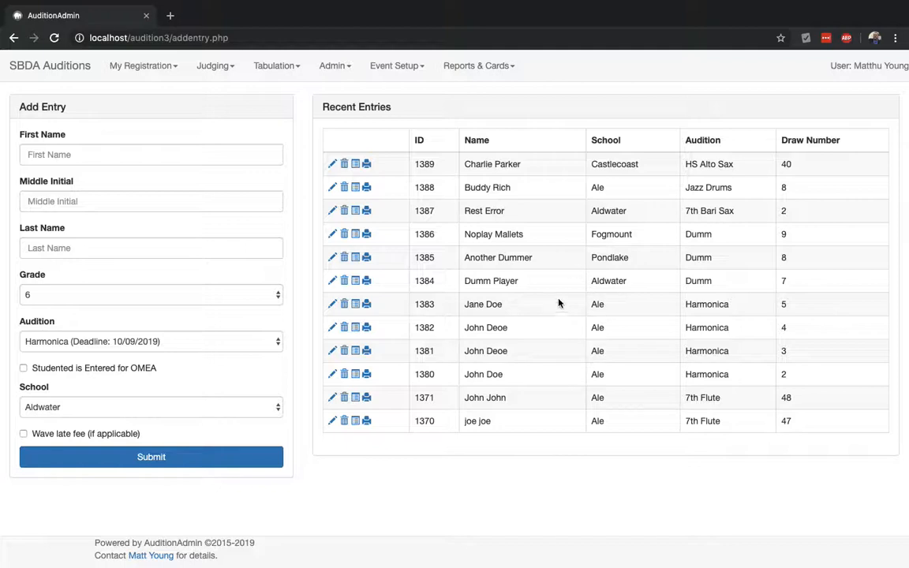
# Open the activity logs, view the details of the most recent added entry, and look through the other logged changes
pyautogui.click(399, 71)
pyautogui.click(335, 71)
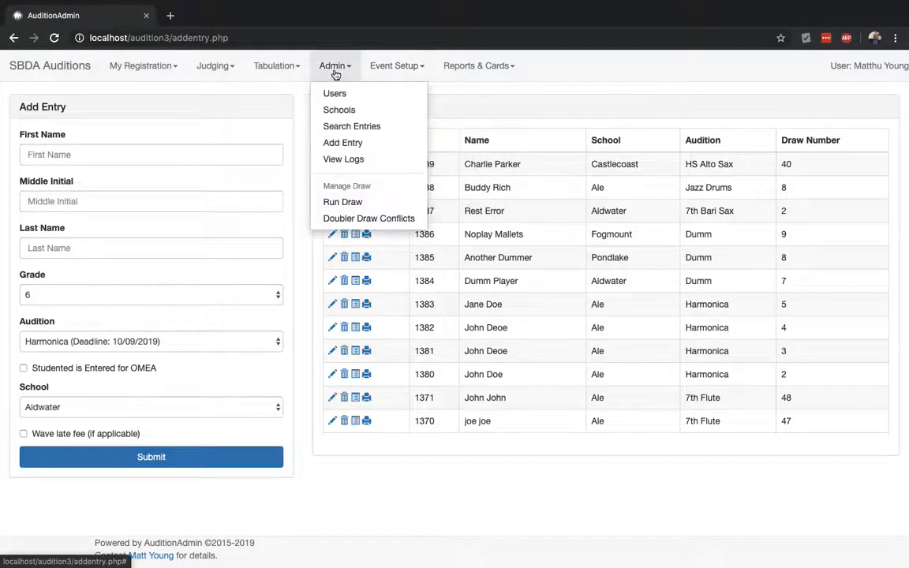
pyautogui.click(340, 160)
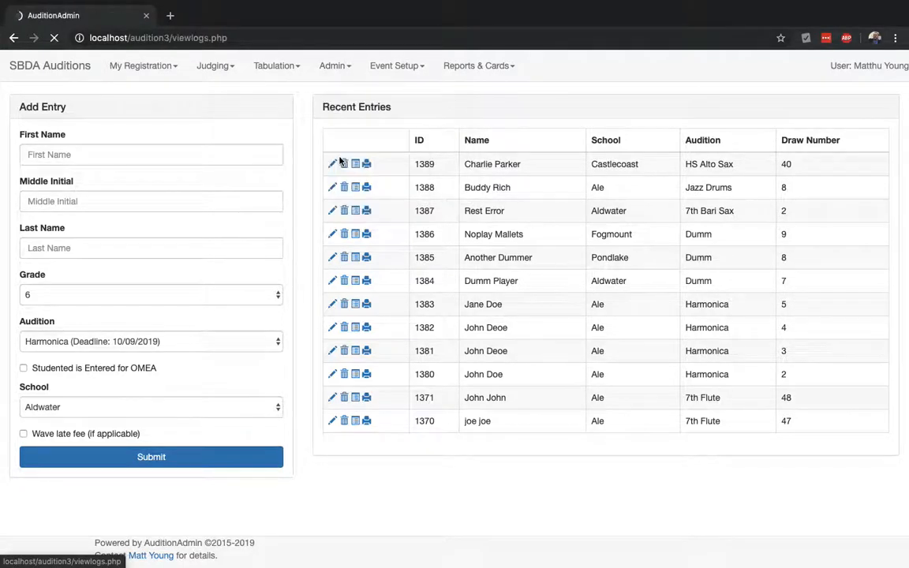
pyautogui.scroll(-3, 362, 224)
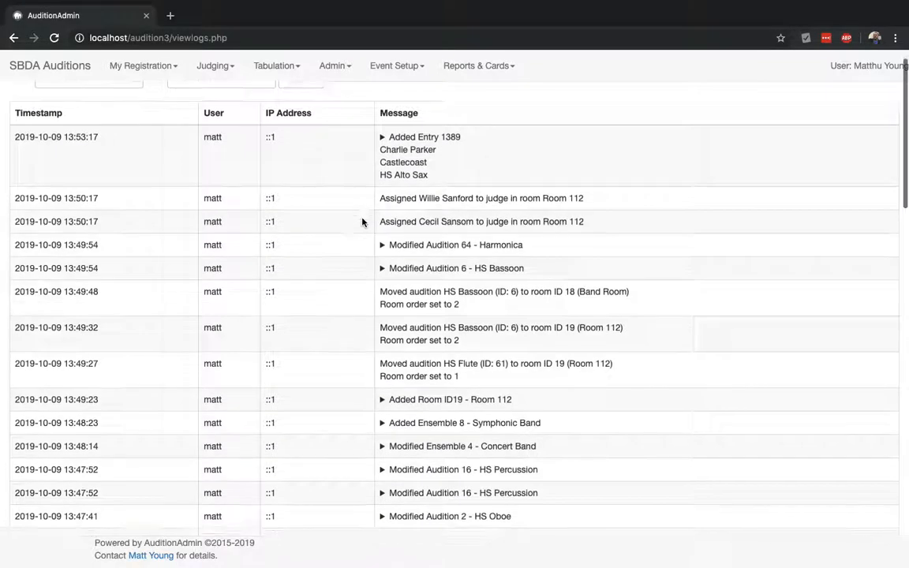
pyautogui.scroll(3, 371, 202)
pyautogui.click(383, 164)
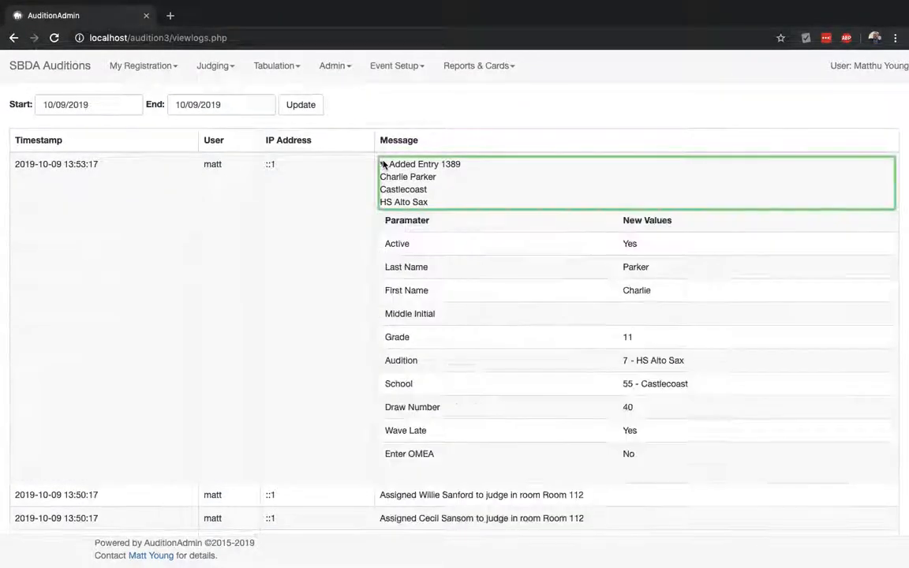
pyautogui.click(384, 164)
pyautogui.scroll(-2, 407, 244)
pyautogui.scroll(-18, 406, 245)
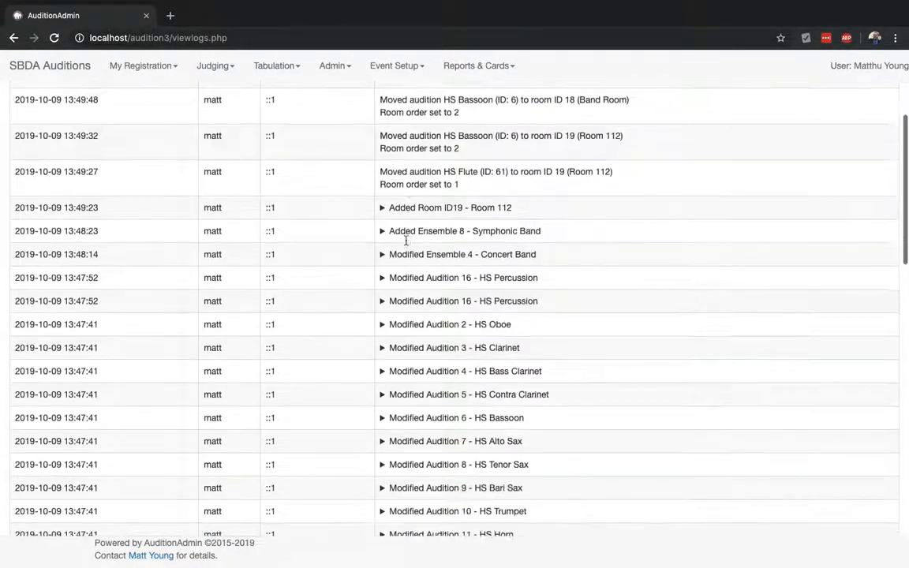
pyautogui.scroll(20, 406, 245)
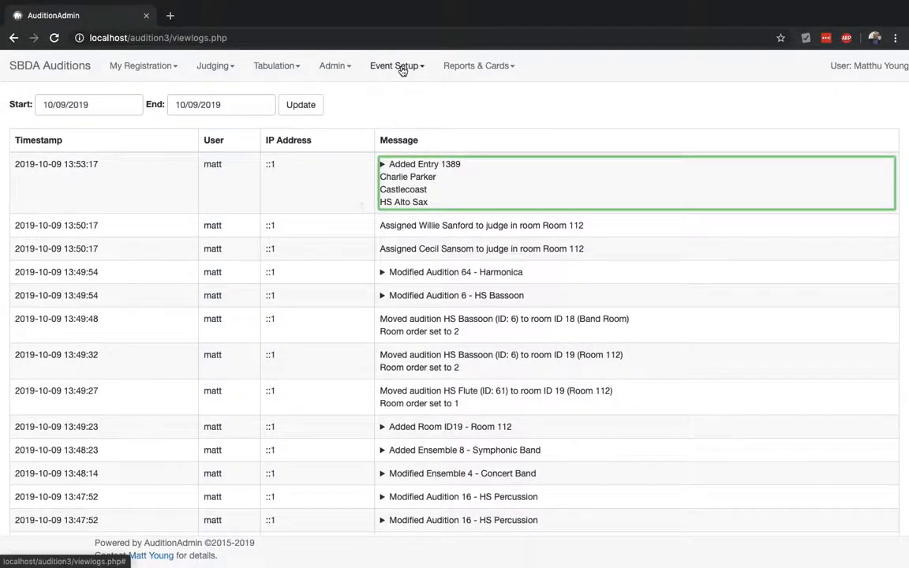
# Open the page for running the draw and select all auditions
pyautogui.click(401, 68)
pyautogui.click(332, 67)
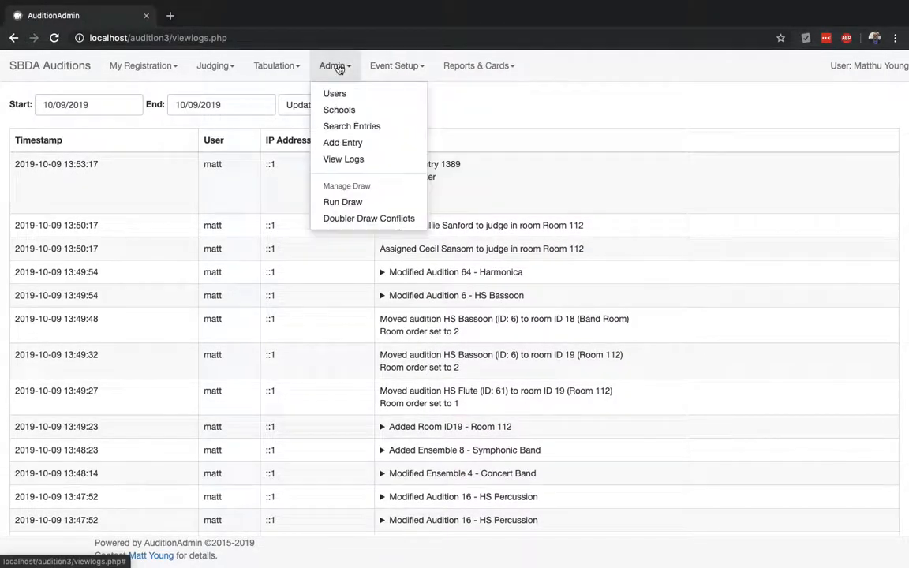
pyautogui.click(344, 201)
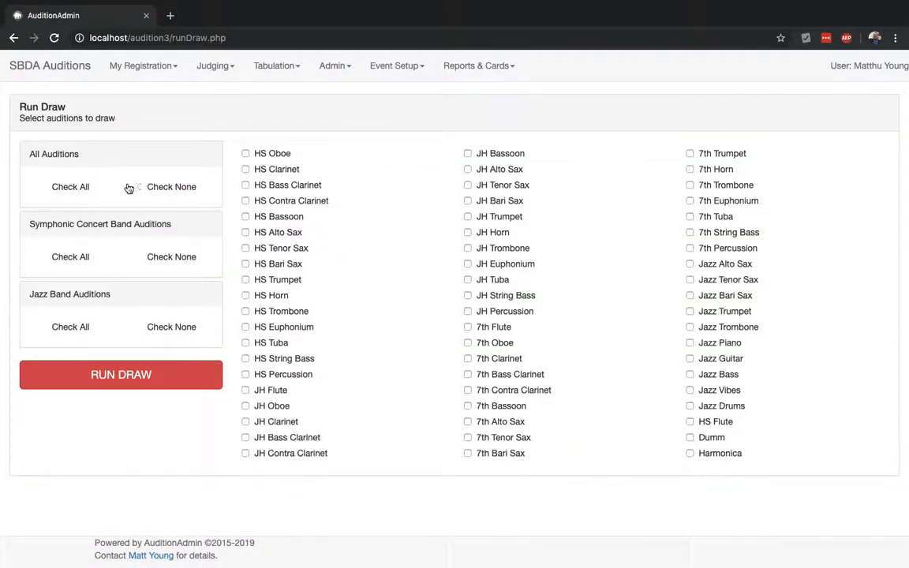
pyautogui.click(68, 192)
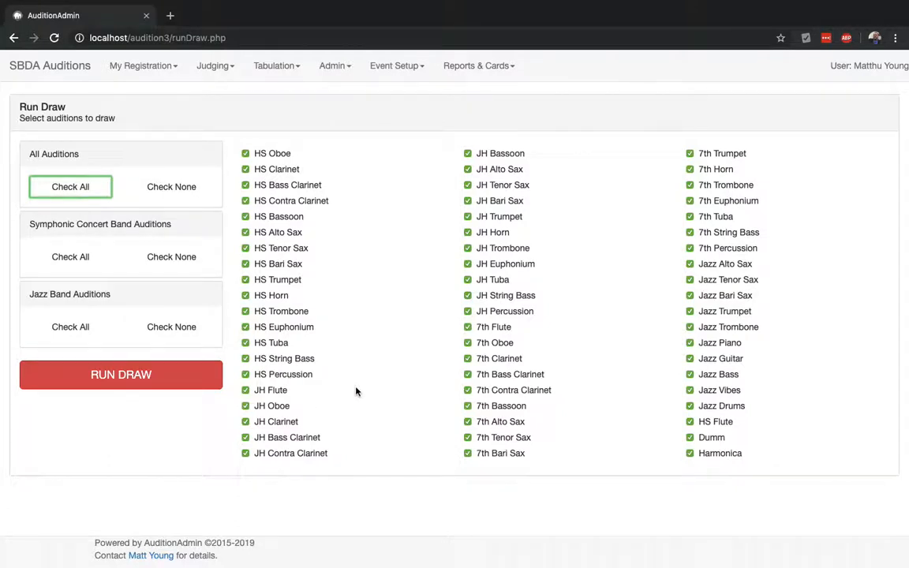
# Open the doubler draw conflicts and look through the possible conflicts for the Symphonic Concert Band Auditions
pyautogui.click(349, 66)
pyautogui.click(371, 218)
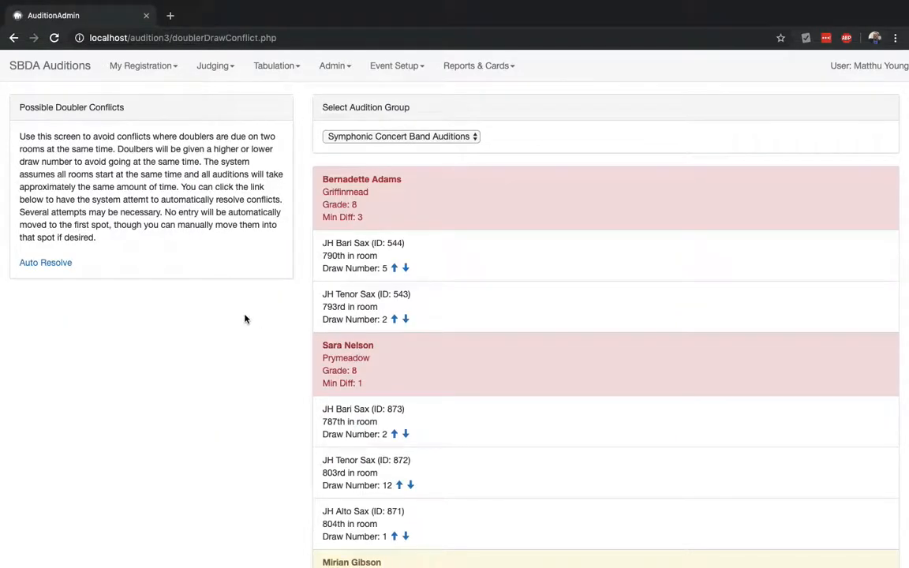
pyautogui.scroll(-2, 245, 319)
pyautogui.scroll(-1, 245, 319)
pyautogui.scroll(6, 244, 319)
pyautogui.click(338, 68)
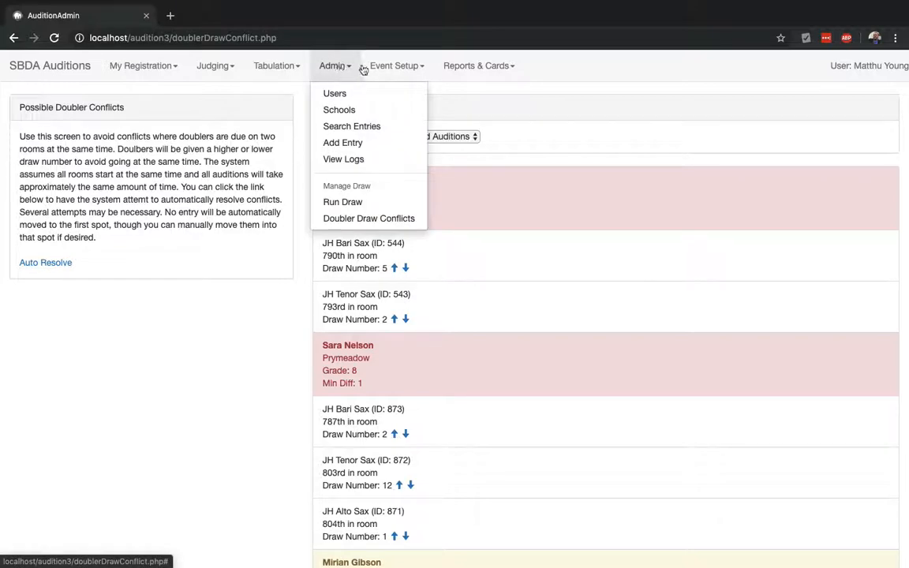
pyautogui.click(229, 152)
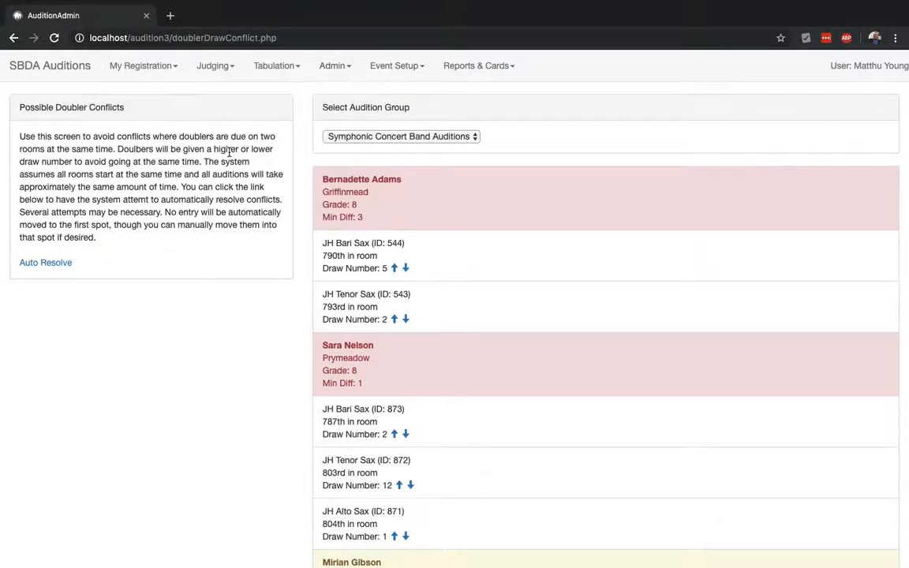